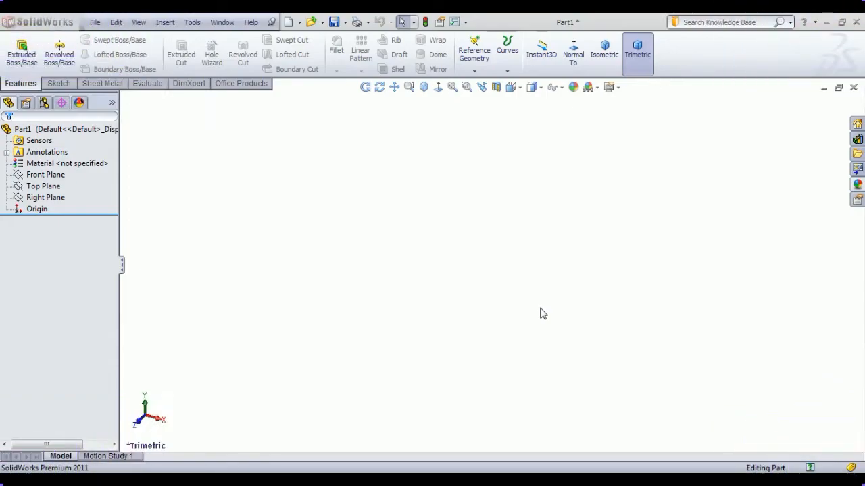
Step: Start a sketch on the Front Plane and draw two concentric circles centred on the origin, the outer about 53 mm in diameter
left_click(52, 187)
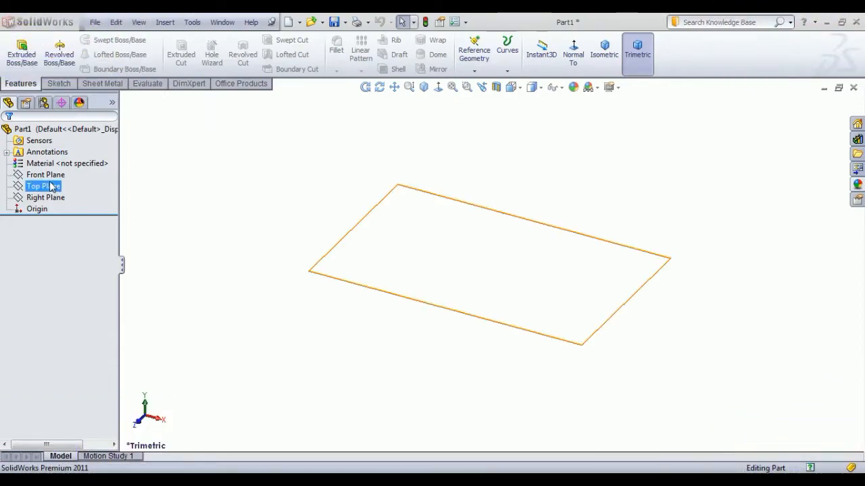
left_click(45, 174)
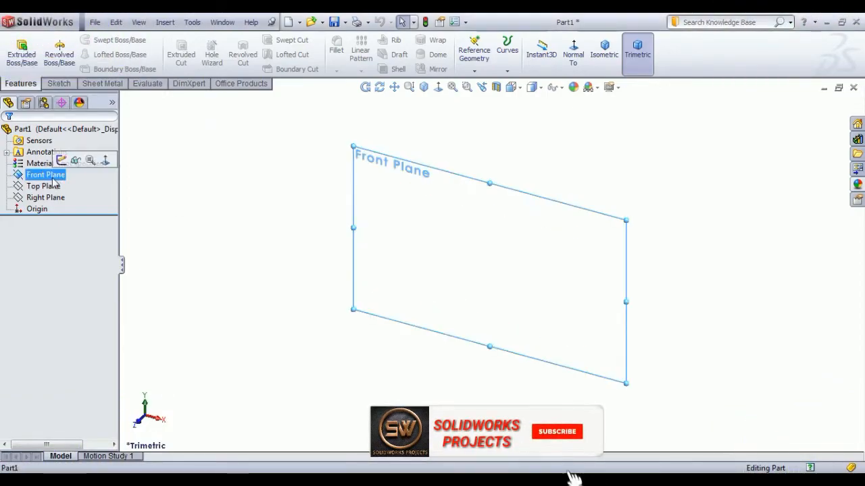
left_click(61, 160)
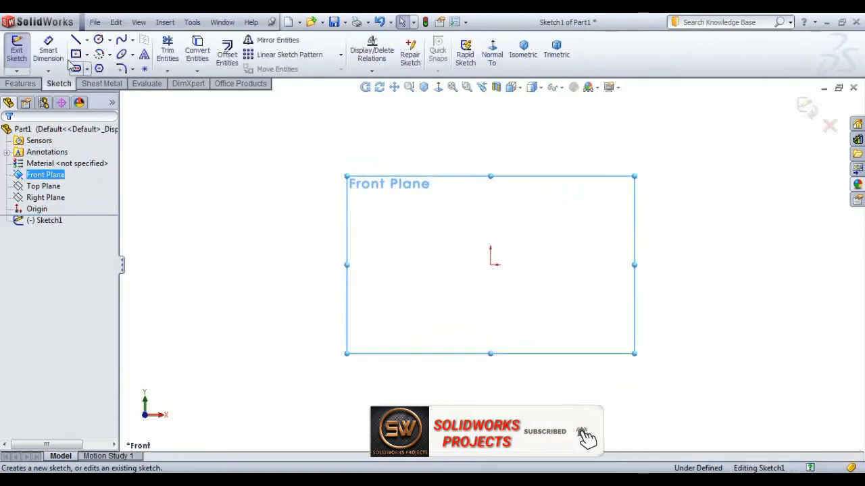
left_click(100, 40)
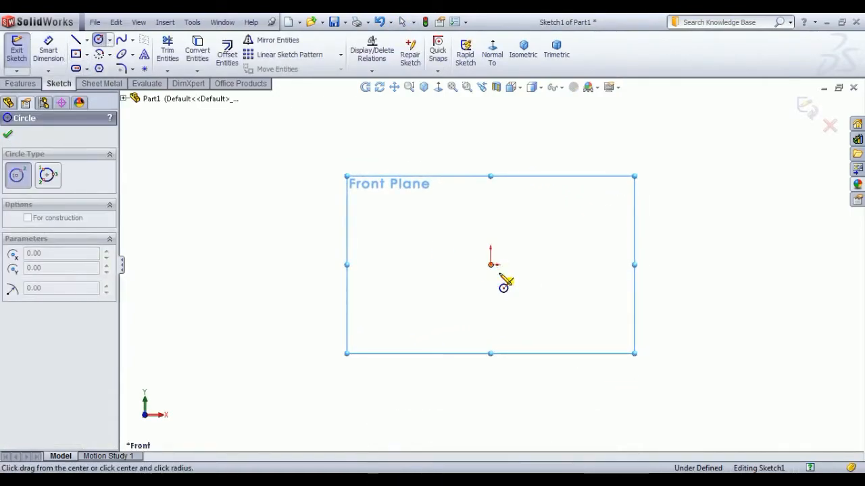
left_click(490, 264)
left_click(525, 295)
left_click(491, 265)
left_click(497, 280)
Step: Dimension the inner circle's diameter and set it to 3.5 mm
left_click(47, 49)
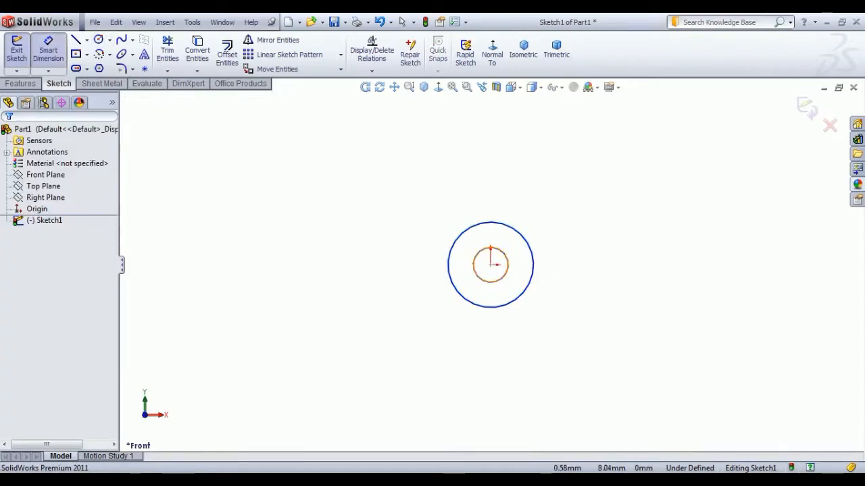
left_click(508, 260)
left_click(595, 233)
type("3.5")
key("Return")
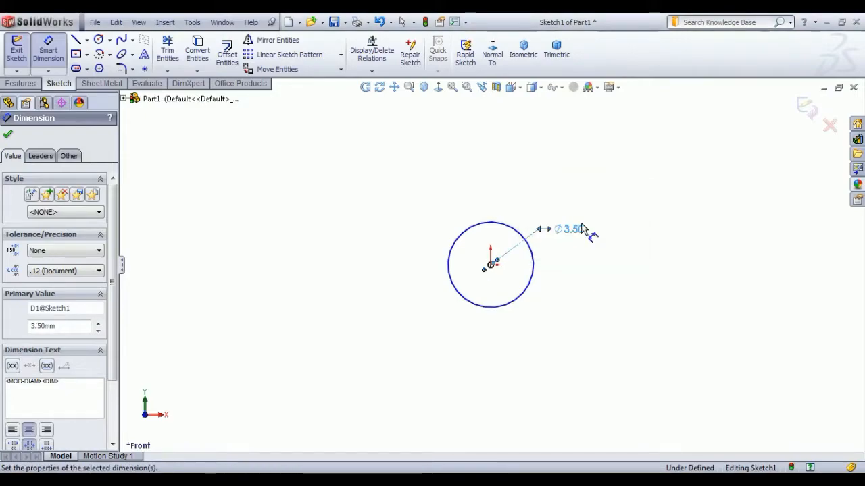
Step: Dimension the outer circle's diameter and set it to 6 mm
left_click(531, 268)
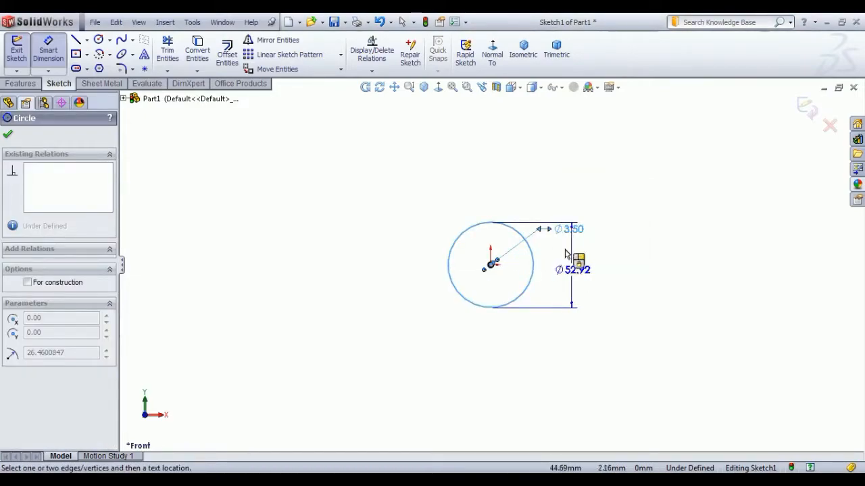
left_click(570, 215)
type("6")
key("Return")
Step: Move the two diameter dimension labels closer to the circles and finish dimensioning
scroll(506, 274, "down", 10)
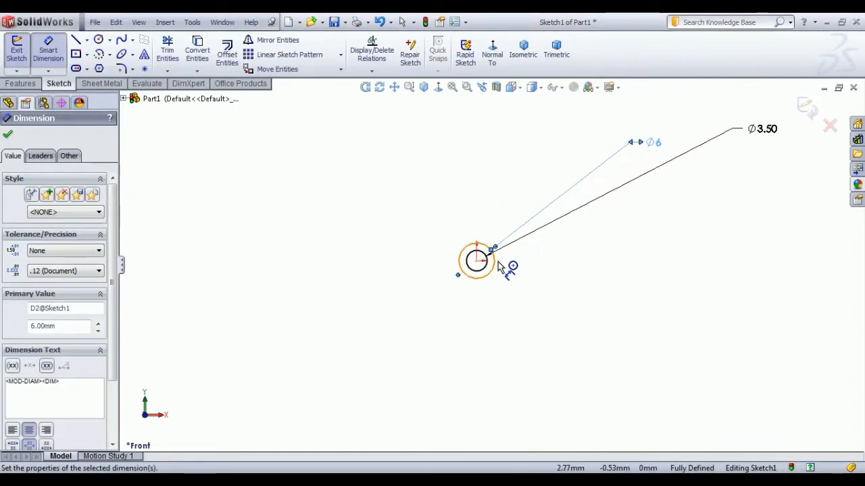
left_click_drag(721, 94, 564, 161)
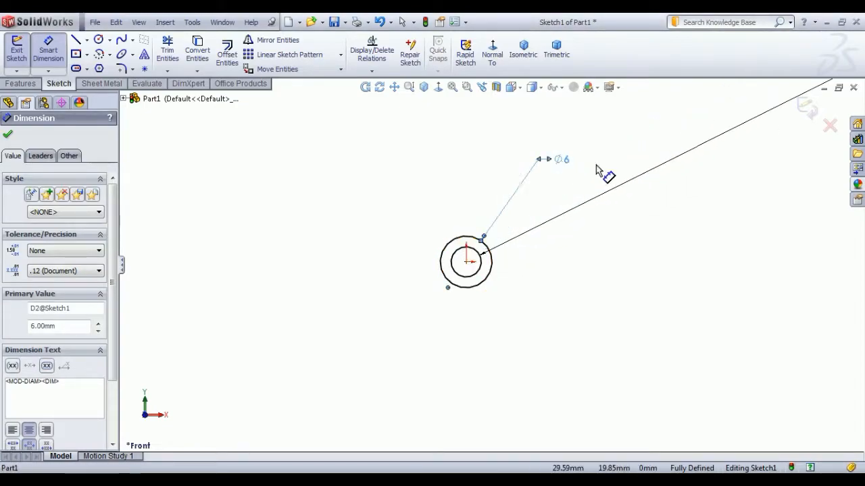
scroll(696, 162, "up", 2)
left_click_drag(768, 139, 543, 249)
right_click(377, 198)
left_click(385, 198)
Step: Close the sketch and extrude the ring profile 15 mm in the reversed direction as a blind boss
left_click(19, 54)
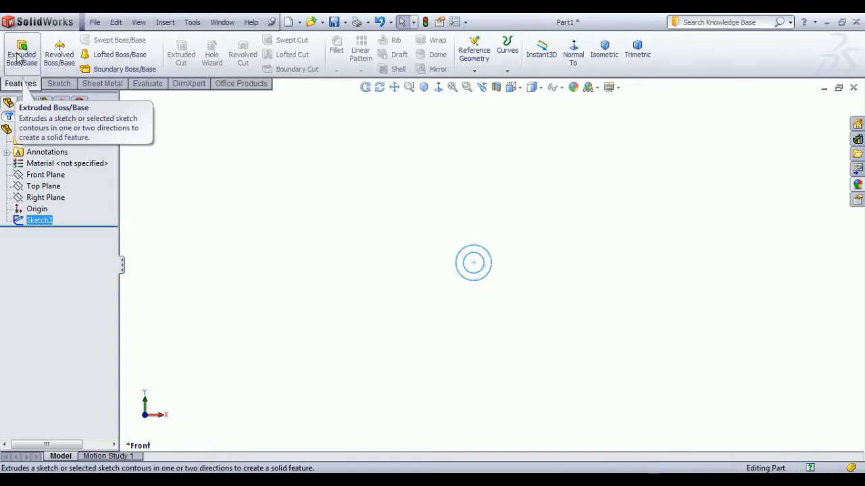
left_click(21, 56)
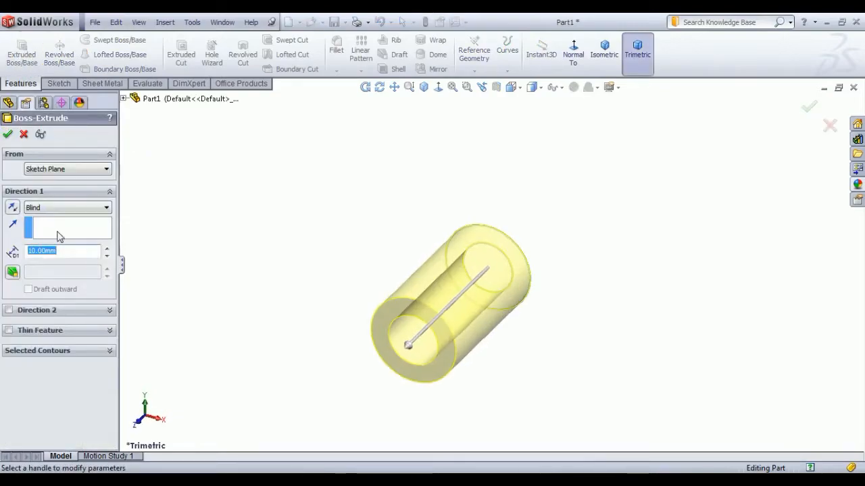
left_click(12, 208)
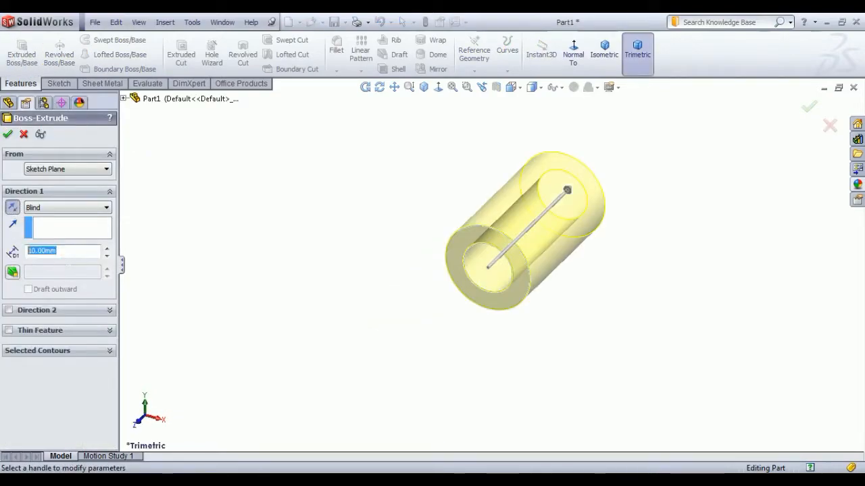
key("Return")
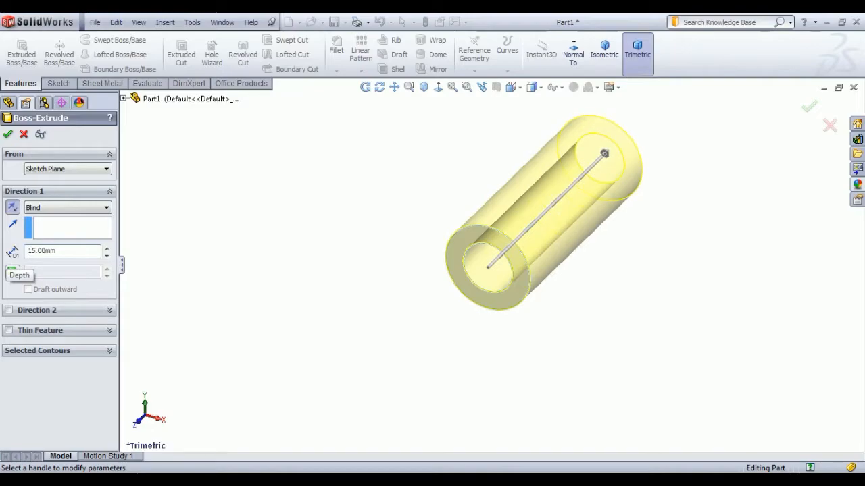
left_click(7, 133)
Step: Show the tube in isometric view and apply a metal appearance from the appearance library to it
left_click(598, 58)
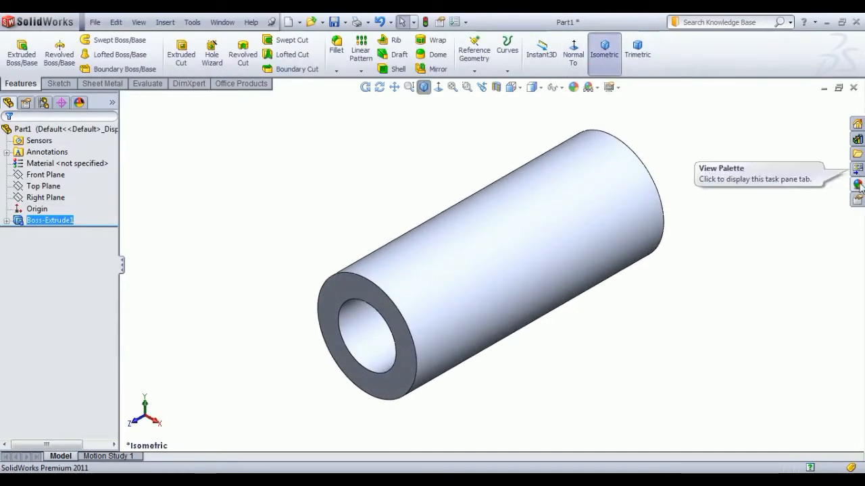
left_click(857, 184)
left_click(675, 121)
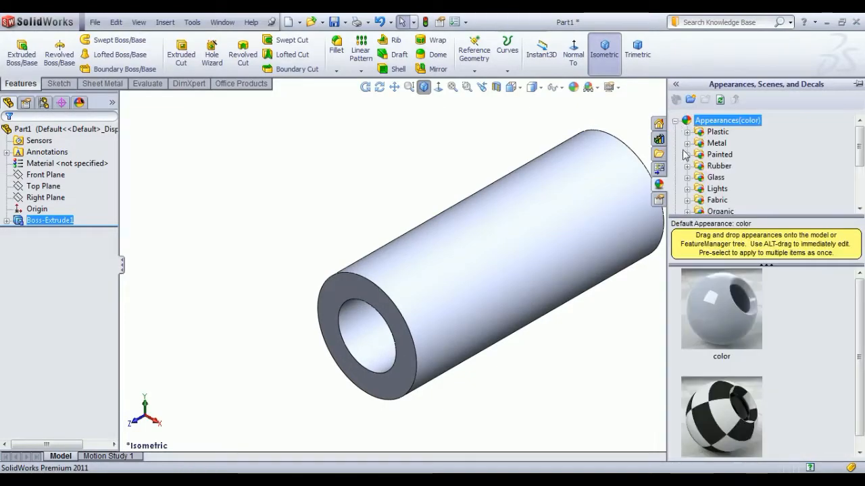
left_click(687, 143)
left_click(728, 178)
double_click(721, 309)
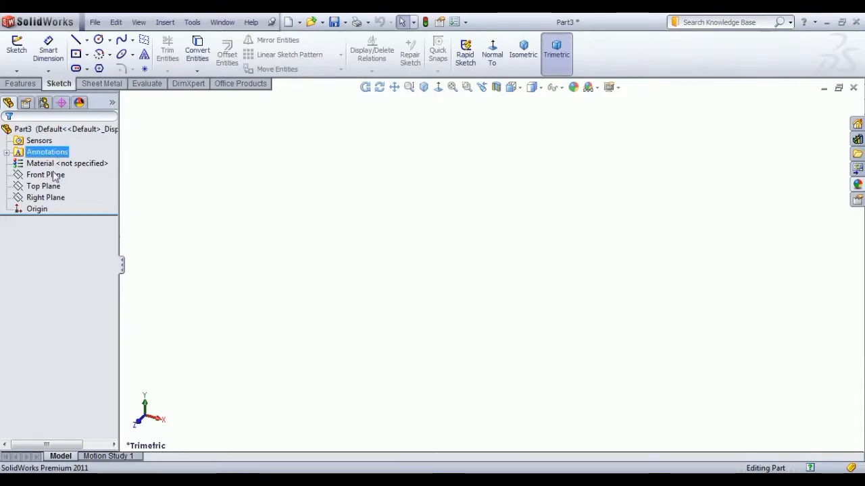
Step: In the new part, sketch a center rectangle about 143 by 36 mm on the Front Plane, centred on the origin
left_click(54, 174)
left_click(64, 156)
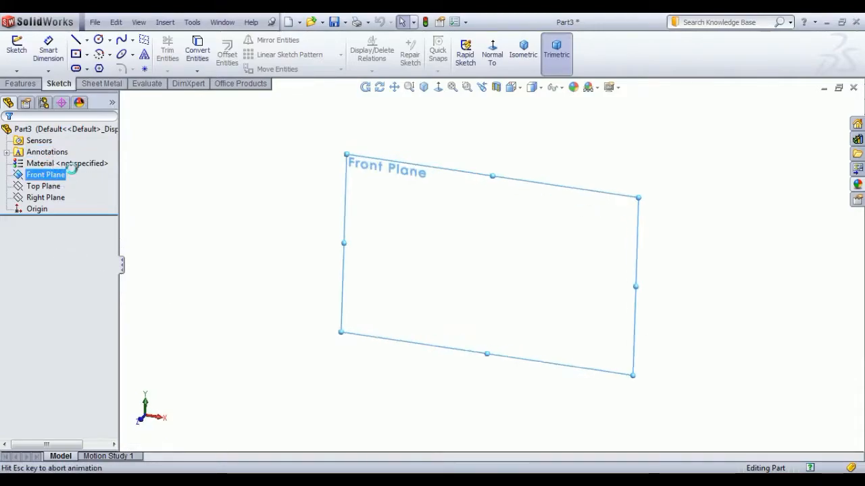
left_click(75, 55)
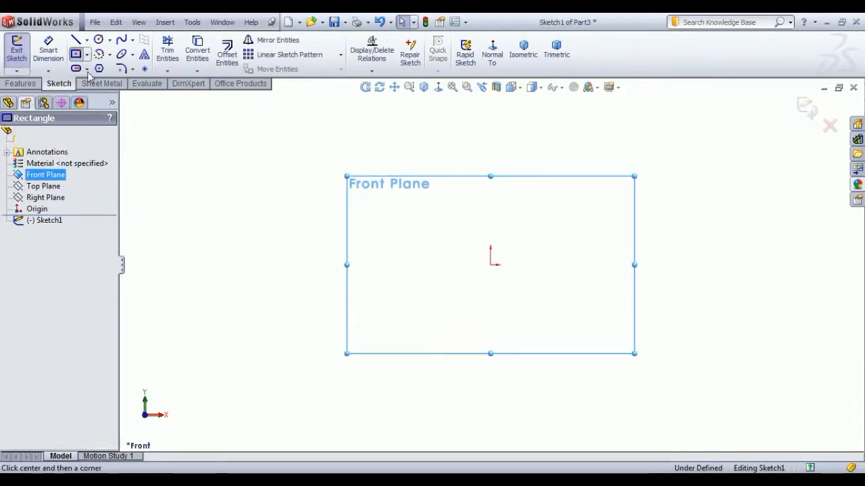
left_click(492, 265)
left_click(606, 294)
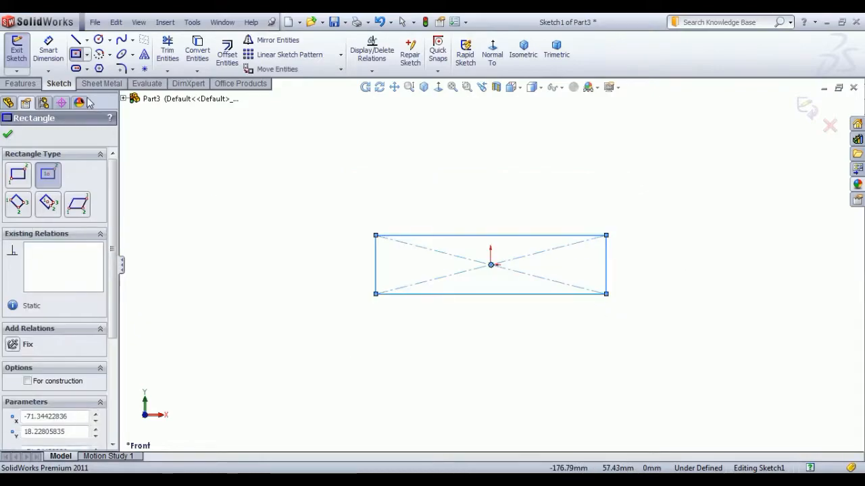
Step: Dimension the rectangle's height and set it to 10 mm
left_click(57, 52)
left_click(375, 268)
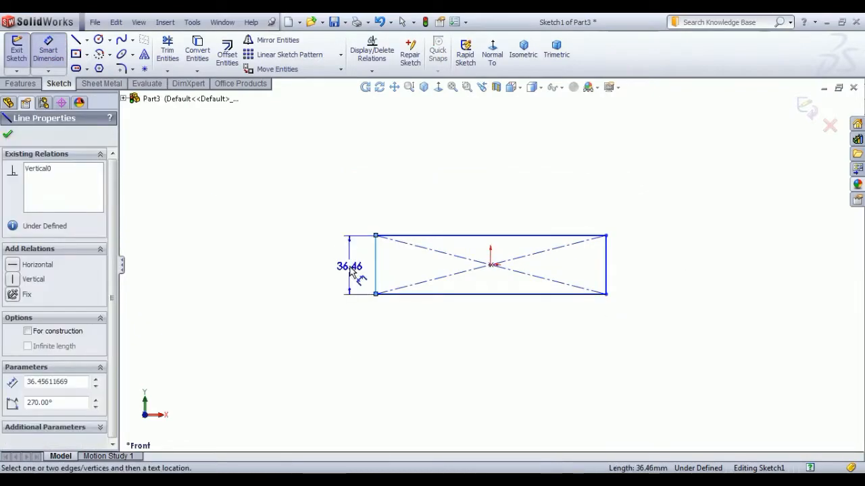
left_click(353, 268)
type("10")
key("Return")
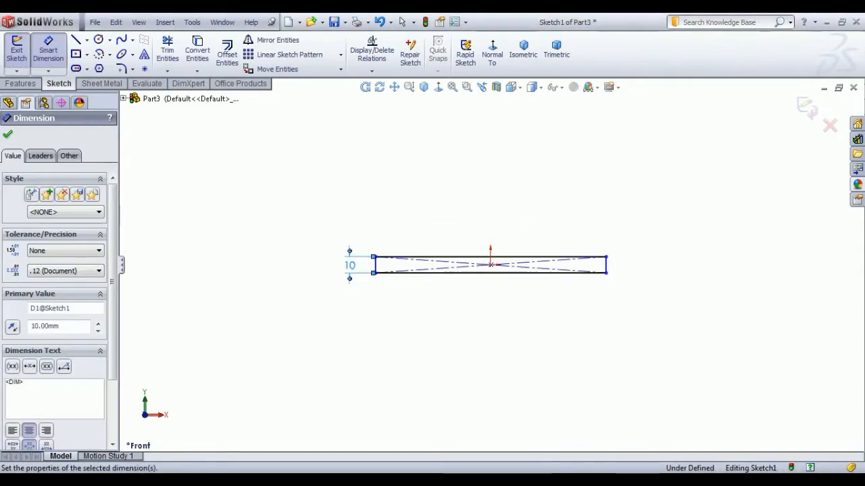
Step: Dimension the rectangle's length, set it to 62 mm and finish dimensioning
left_click(463, 273)
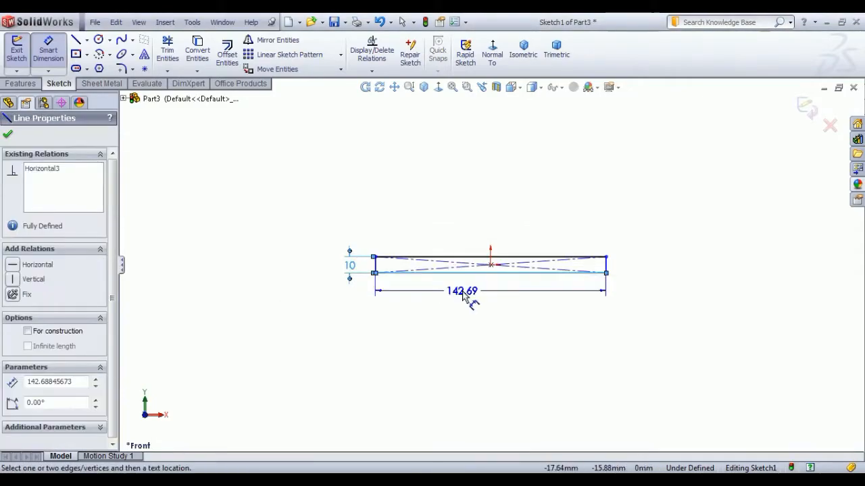
left_click(466, 291)
type("62")
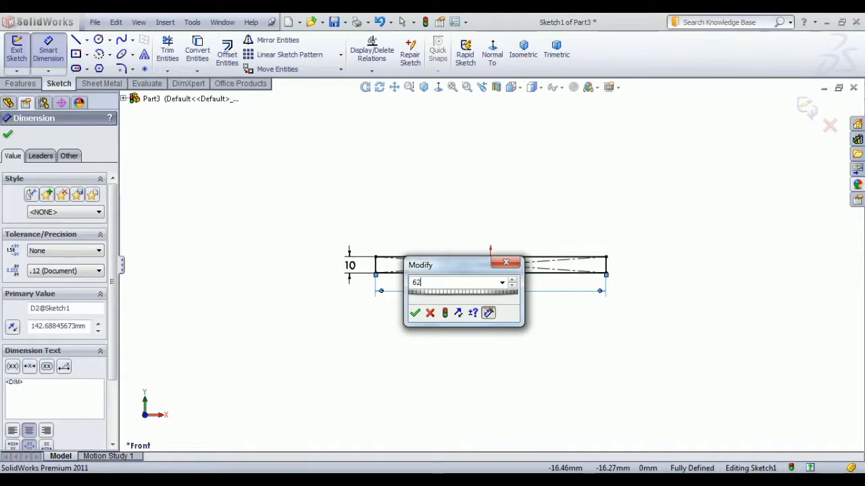
key("Return")
right_click(313, 204)
left_click(330, 201)
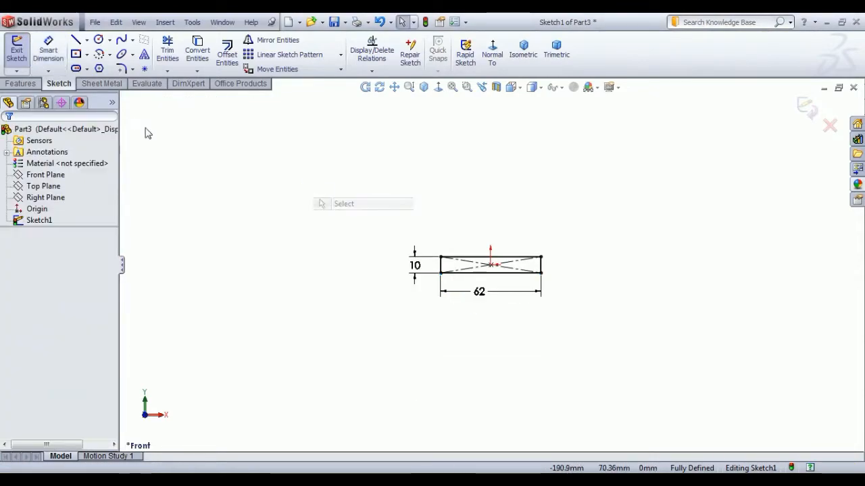
Step: Close the sketch and extrude the rectangle 1 mm as a blind boss to form a thin plate
left_click(16, 51)
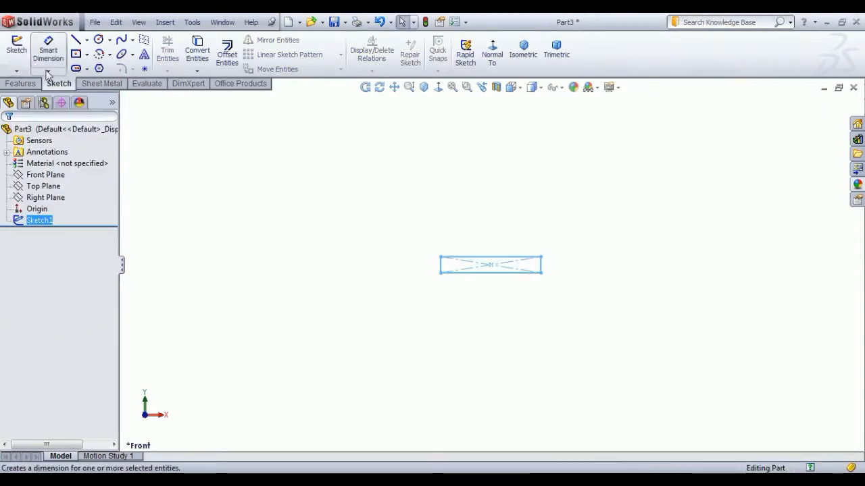
left_click(19, 84)
left_click(19, 65)
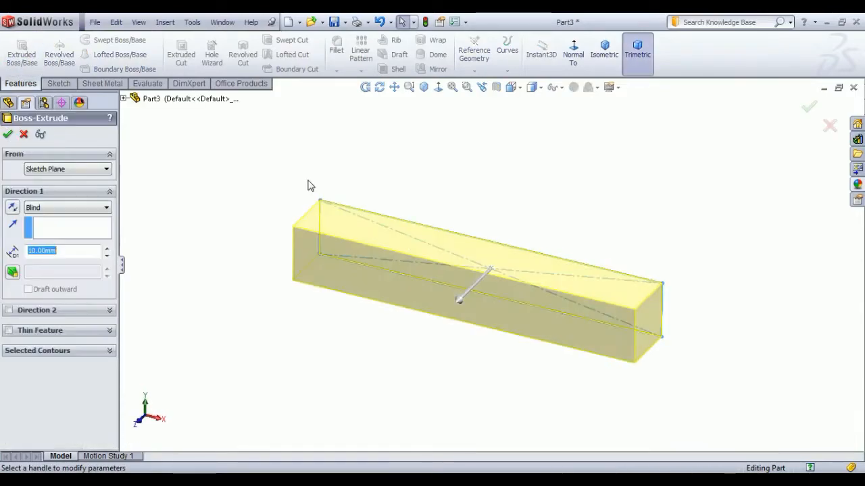
type("1")
key("Return")
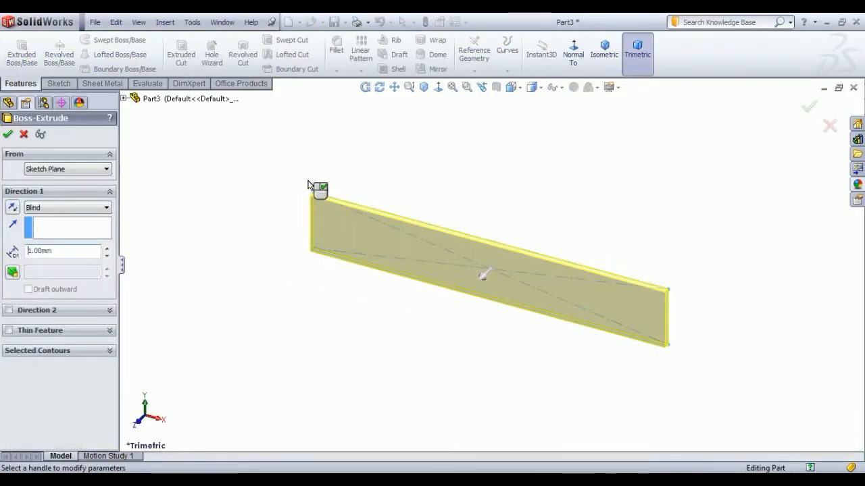
left_click(8, 134)
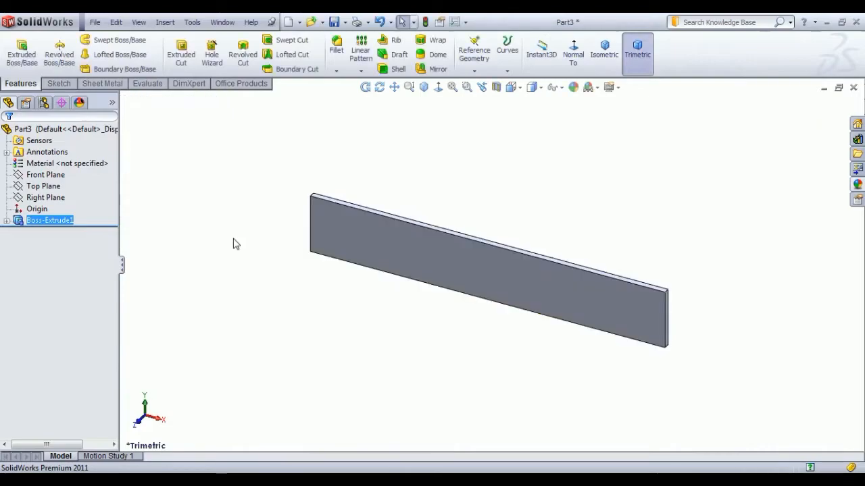
Step: Start a new sketch on the plate's large front face, viewed normal to the face
left_click(442, 248)
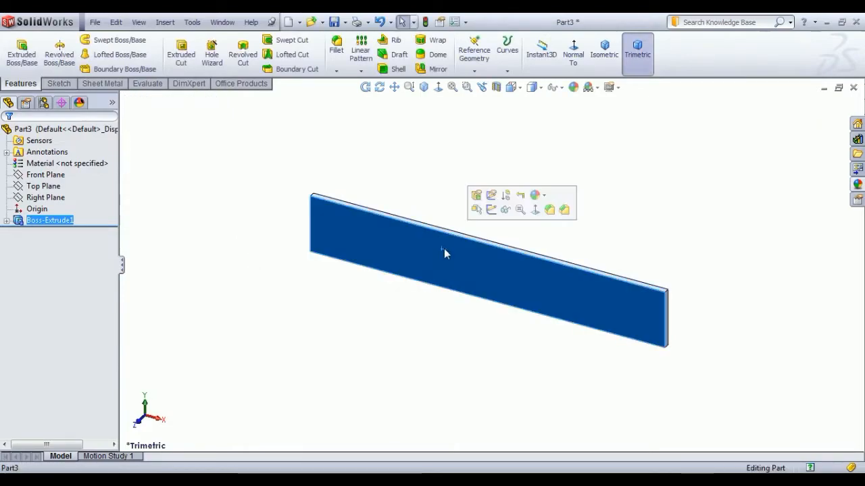
left_click(491, 211)
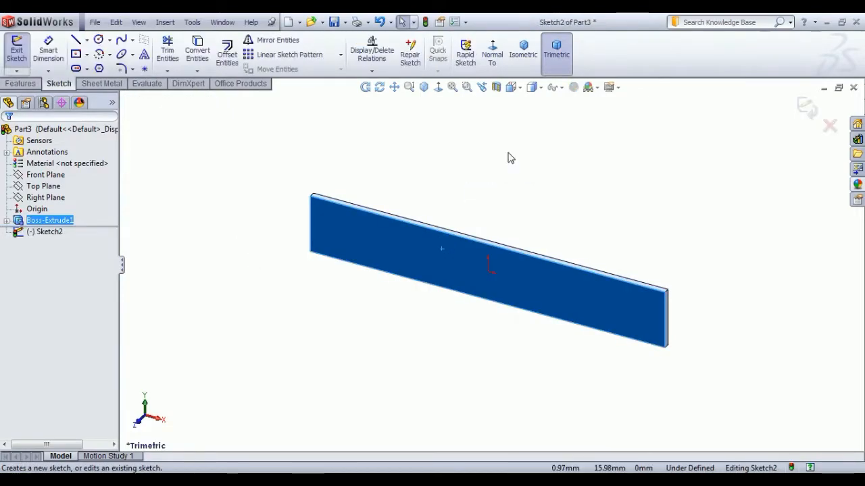
left_click(519, 54)
left_click(491, 51)
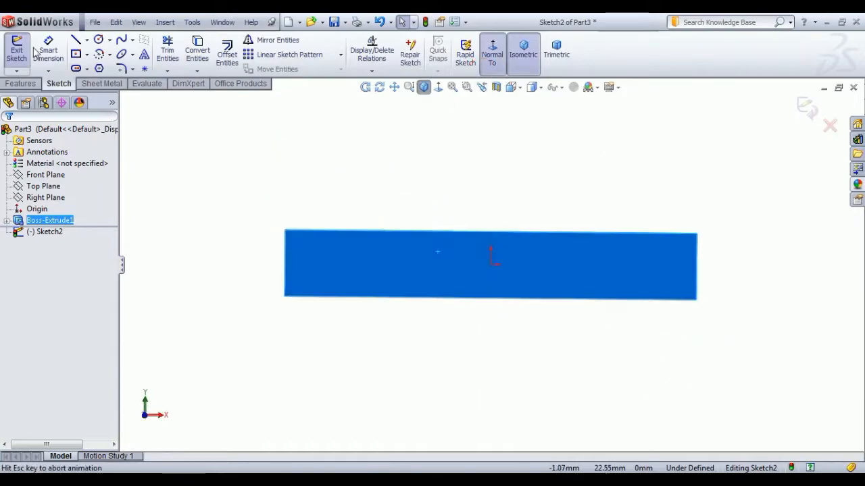
Step: Offset the four outer edges of the plate's front face 1 mm inward with Offset Entities, using the reversed direction
left_click(227, 54)
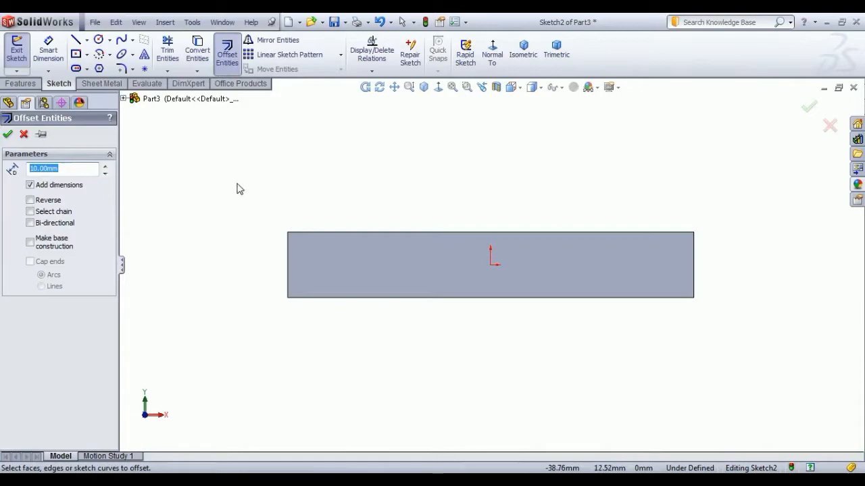
type("1")
key("Return")
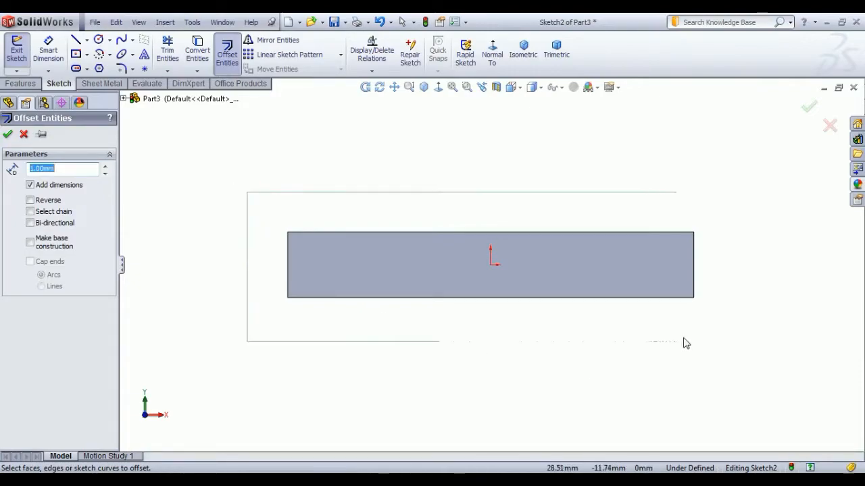
left_click(288, 264)
left_click(318, 233)
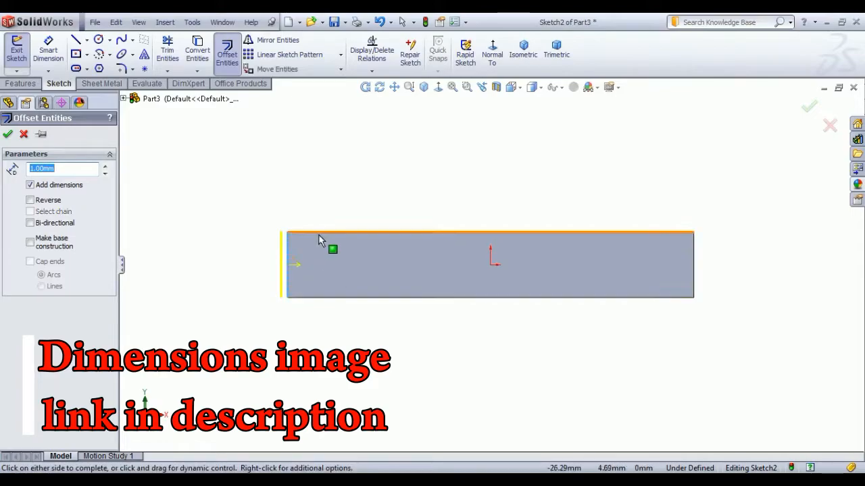
left_click(692, 273)
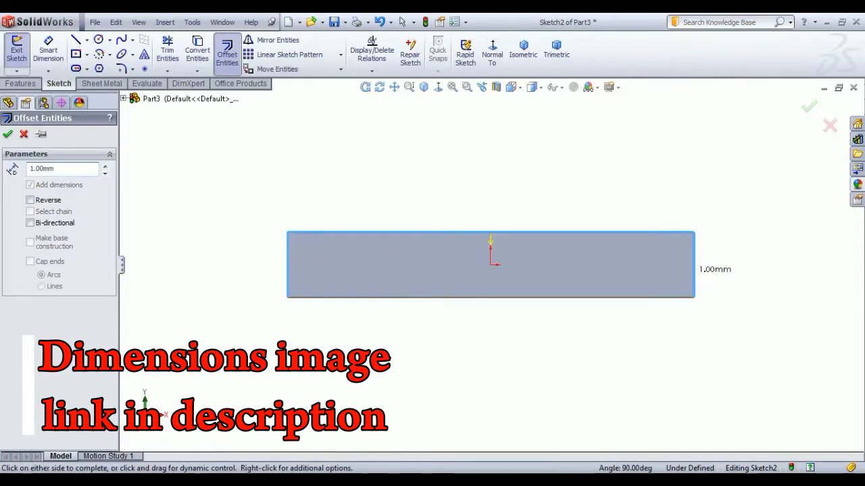
left_click(644, 297)
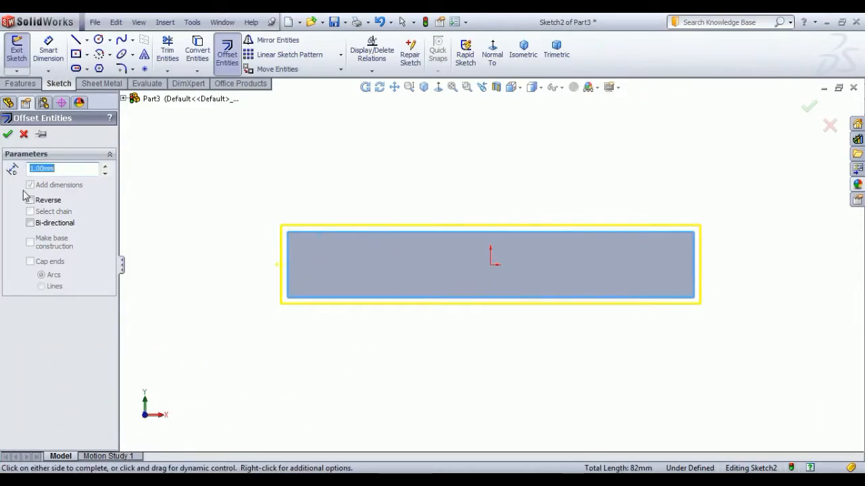
left_click(35, 202)
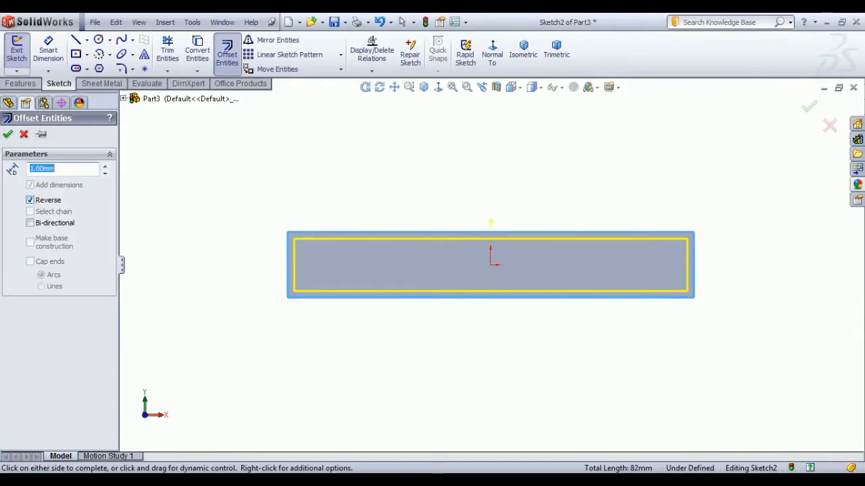
left_click(8, 135)
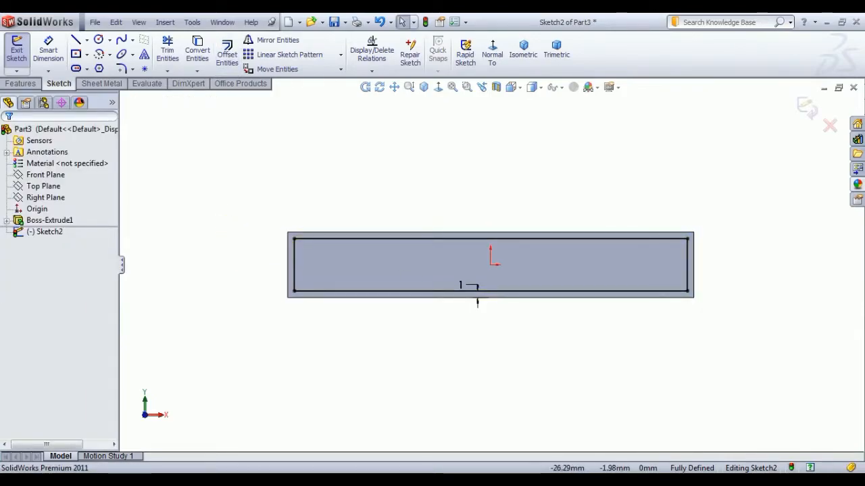
Step: Close the offset sketch and cut its inner rectangle 0.5 mm deep as a blind extruded cut
left_click(19, 54)
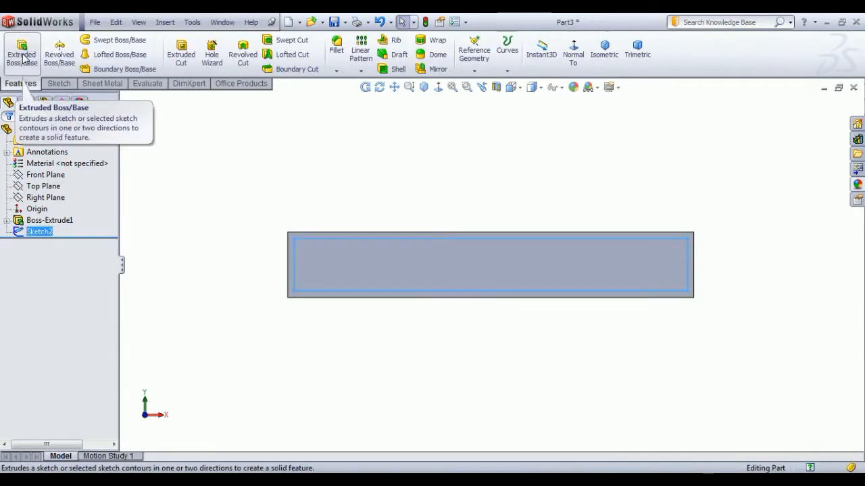
left_click(181, 52)
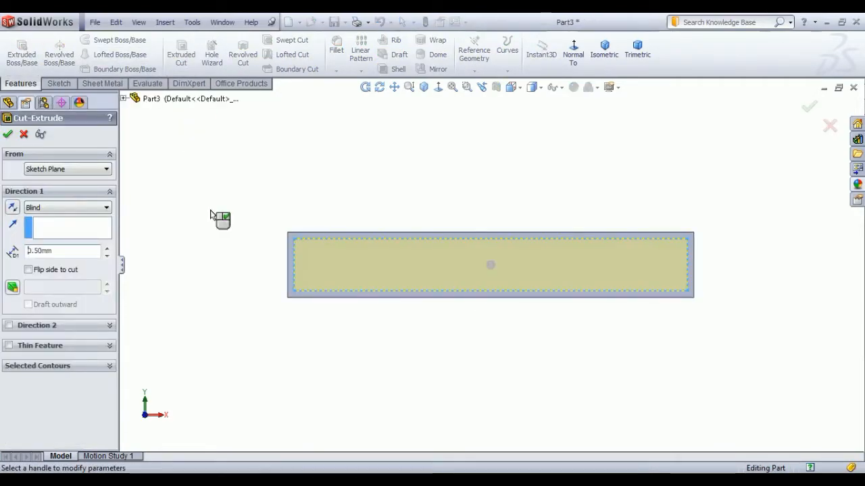
left_click(8, 135)
Step: Start a constant-radius 1 mm fillet and select the four short outer corner edges of the plate
middle_click_drag(426, 331, 406, 364)
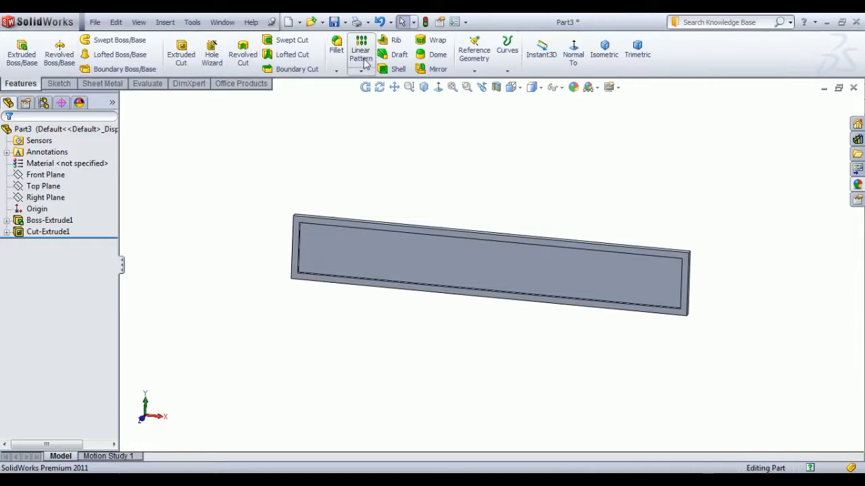
left_click(336, 46)
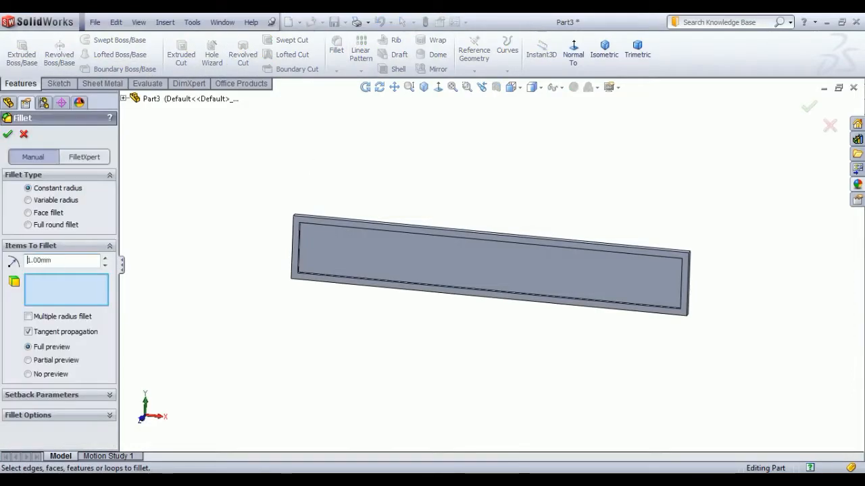
scroll(610, 246, "down", 3)
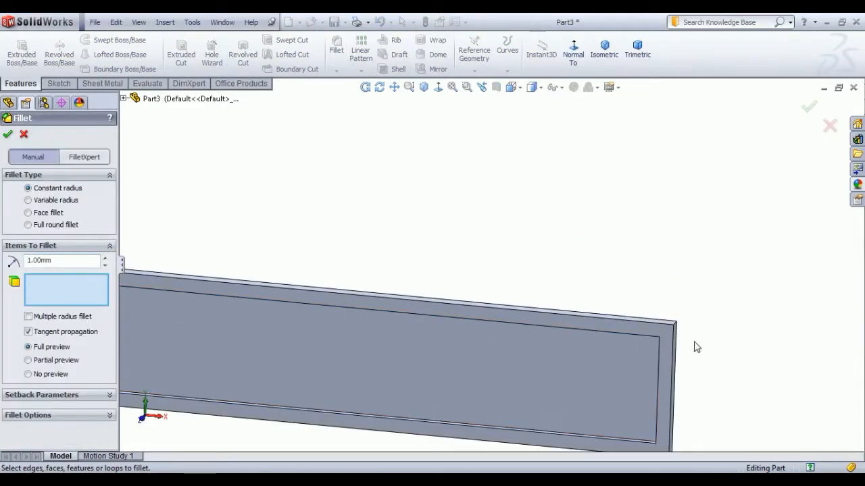
left_click(676, 326)
scroll(687, 385, "up", 2)
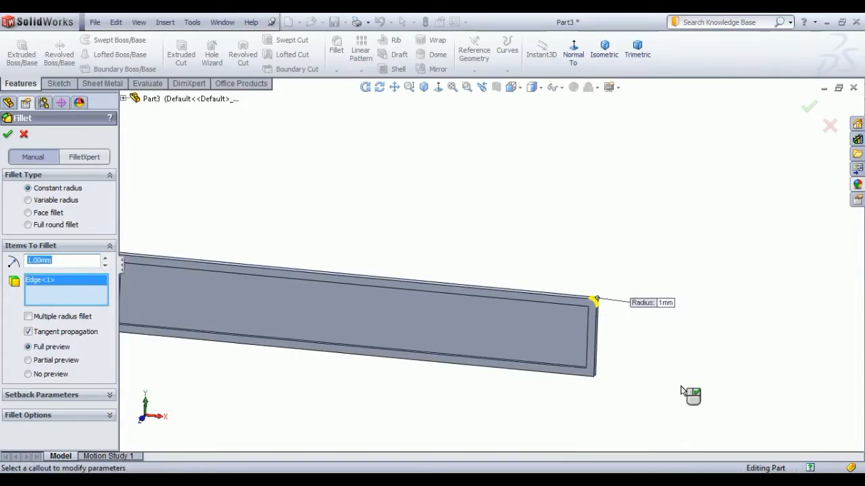
scroll(587, 385, "down", 2)
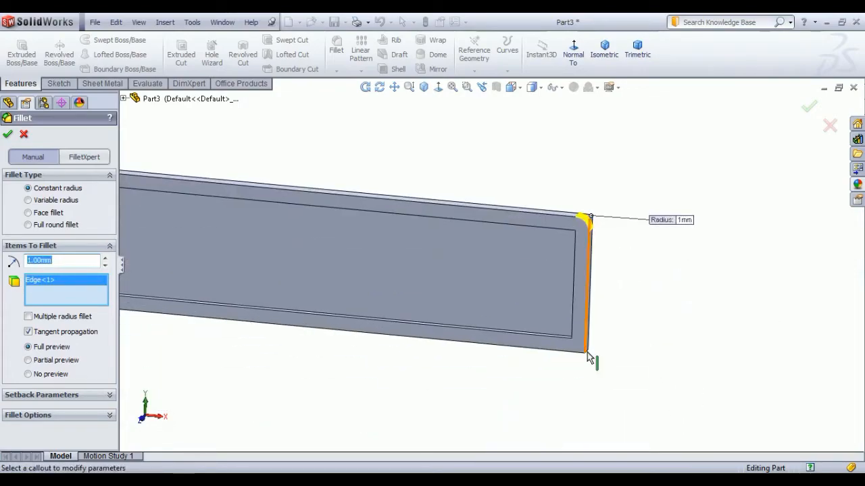
left_click(587, 352)
scroll(533, 374, "up", 2)
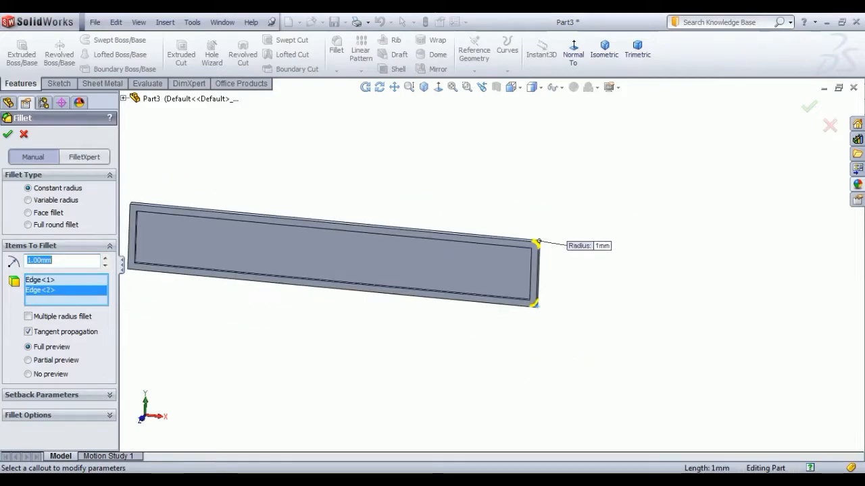
scroll(170, 257, "up", 2)
scroll(170, 260, "down", 4)
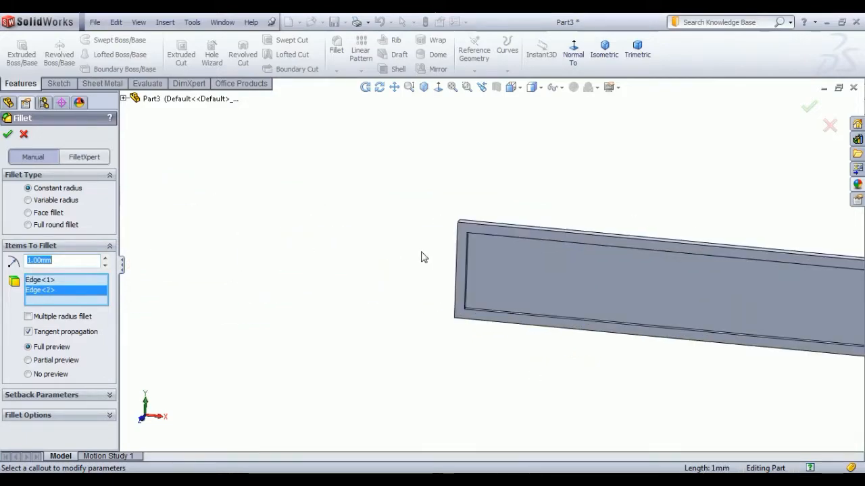
scroll(466, 248, "down", 1)
left_click(456, 215)
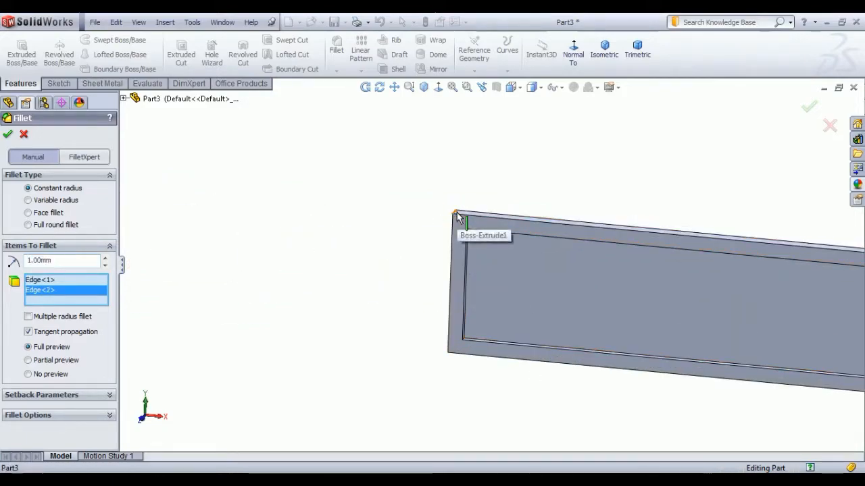
middle_click_drag(465, 341, 454, 159)
left_click(473, 323)
Step: Add the four inner corner edges of the shallow pocket to the 1 mm fillet and apply it
scroll(453, 159, "down", 5)
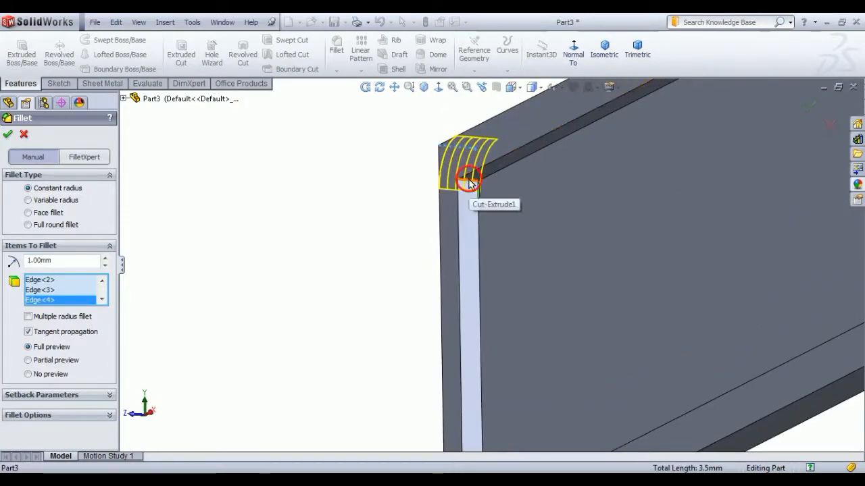
left_click(469, 183)
scroll(469, 184, "up", 5)
middle_click_drag(594, 202, 372, 363)
scroll(370, 293, "down", 5)
left_click(391, 258)
scroll(390, 257, "up", 5)
middle_click_drag(618, 255, 791, 175)
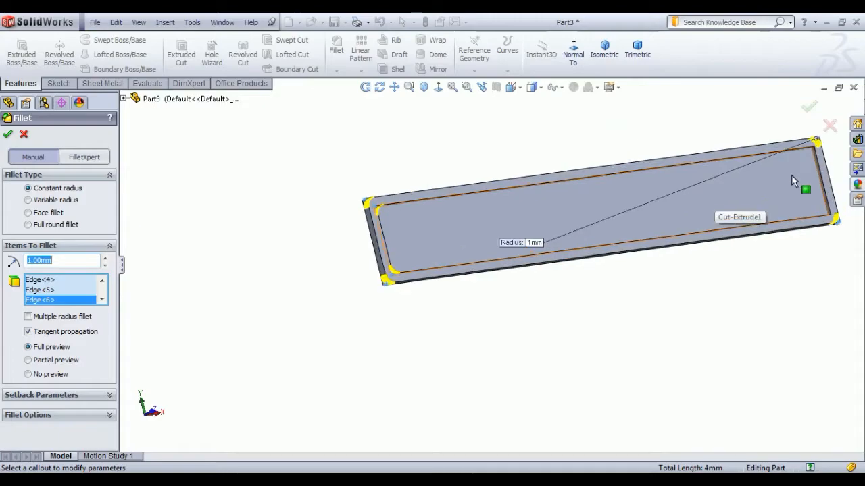
scroll(791, 174, "down", 5)
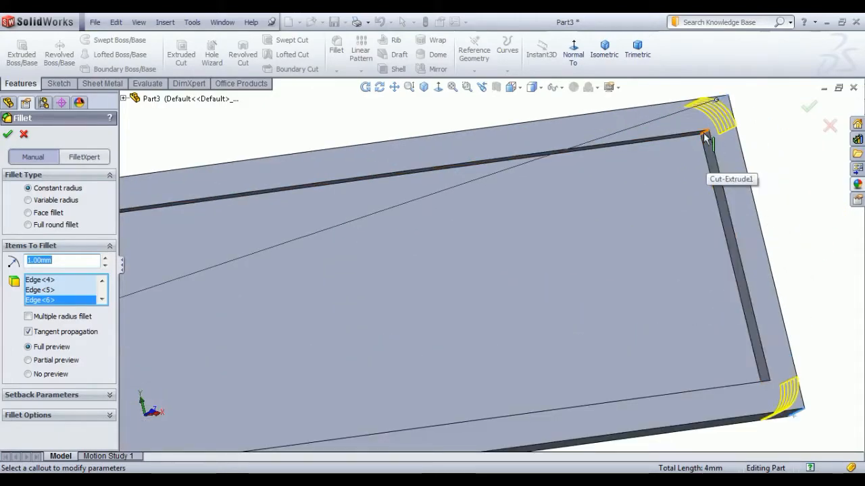
left_click(705, 138)
middle_click_drag(723, 242, 741, 291)
scroll(755, 385, "down", 3)
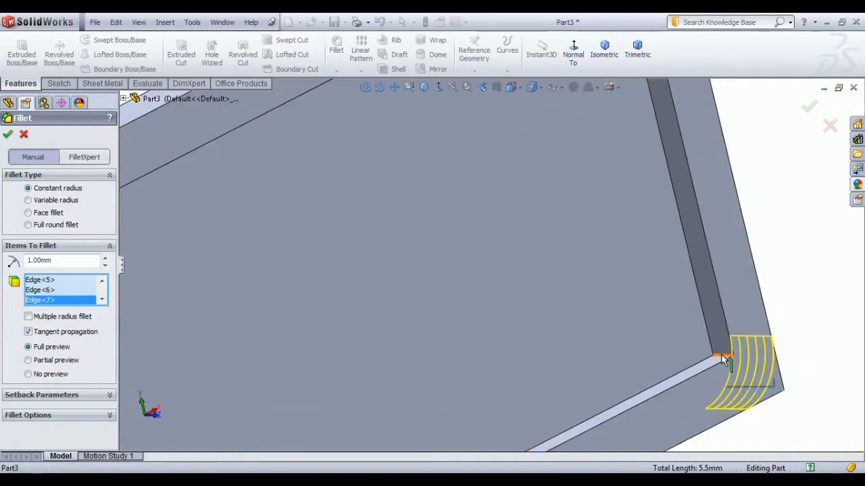
left_click(721, 359)
left_click(8, 136)
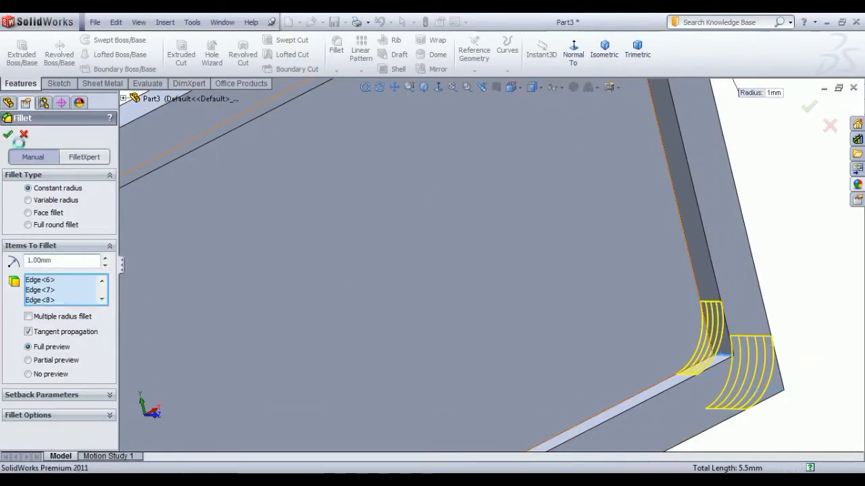
Step: Start a new sketch on the pocket's floor face, viewed normal to it
left_click(616, 55)
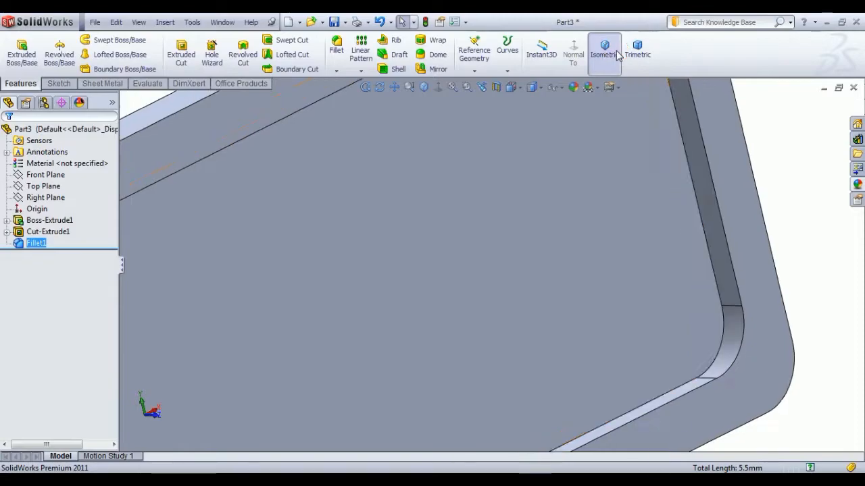
middle_click_drag(378, 260, 425, 245)
left_click(372, 254)
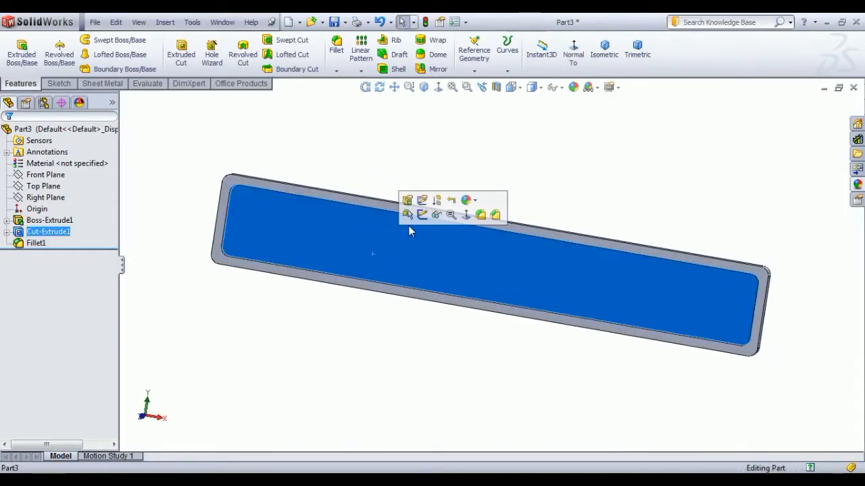
left_click(418, 217)
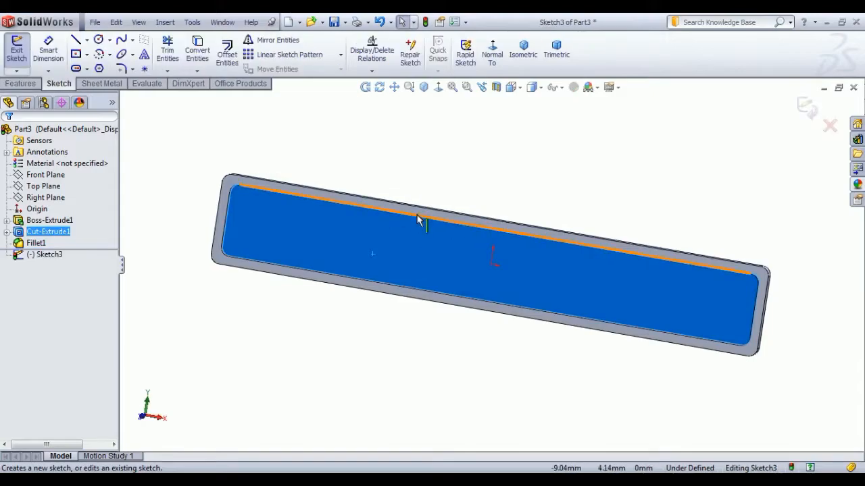
left_click(491, 51)
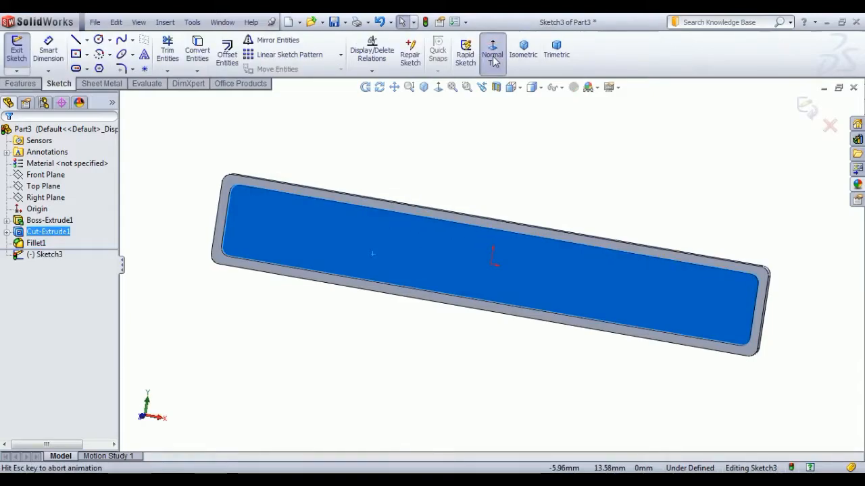
Step: Sketch two circles level with the origin, one of about 3.5 mm radius near the pocket's left end and a smaller one near its right end
left_click(99, 41)
left_click(330, 265)
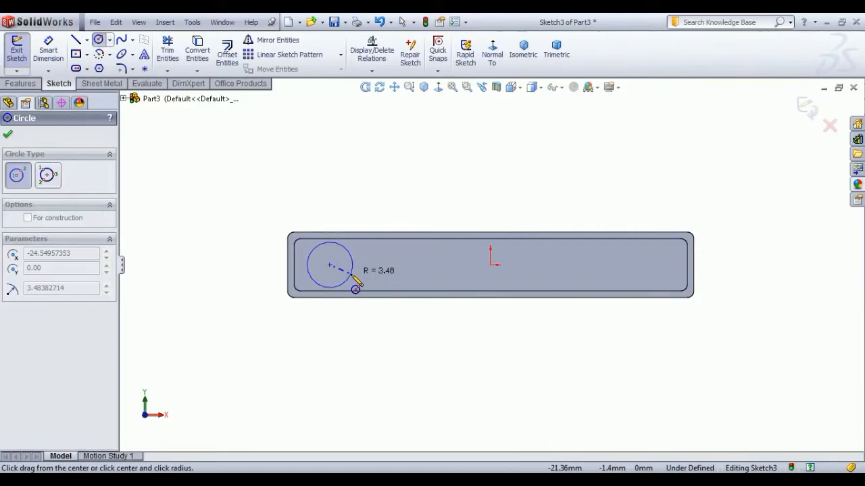
left_click(351, 276)
left_click(647, 265)
left_click(658, 276)
right_click(520, 178)
left_click(547, 183)
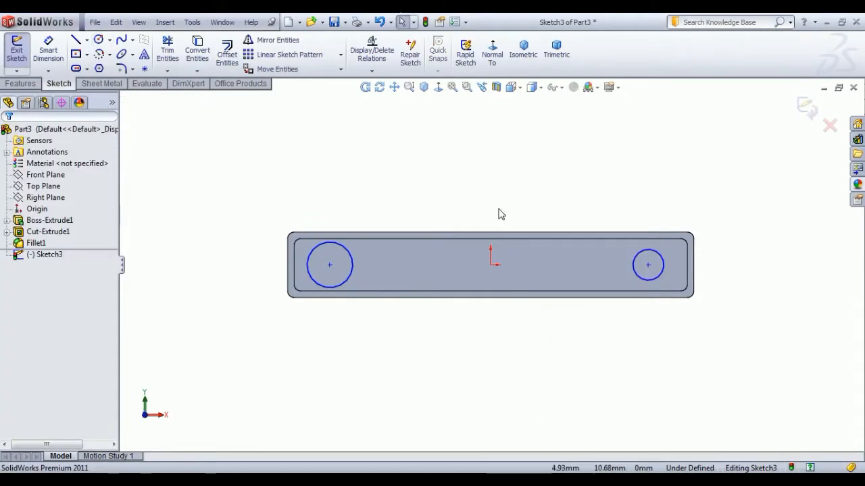
Step: Try a coradial relation between the two circles, and undo it
left_click(351, 279)
left_click(657, 280, "ctrl")
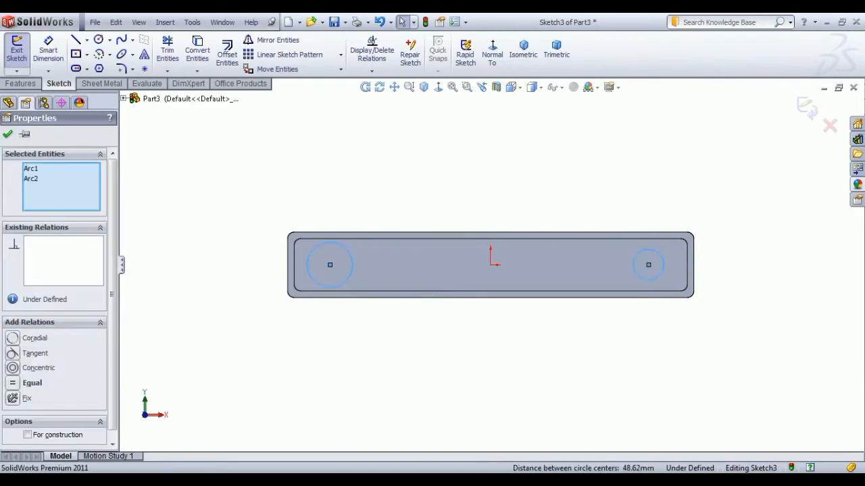
left_click(688, 225)
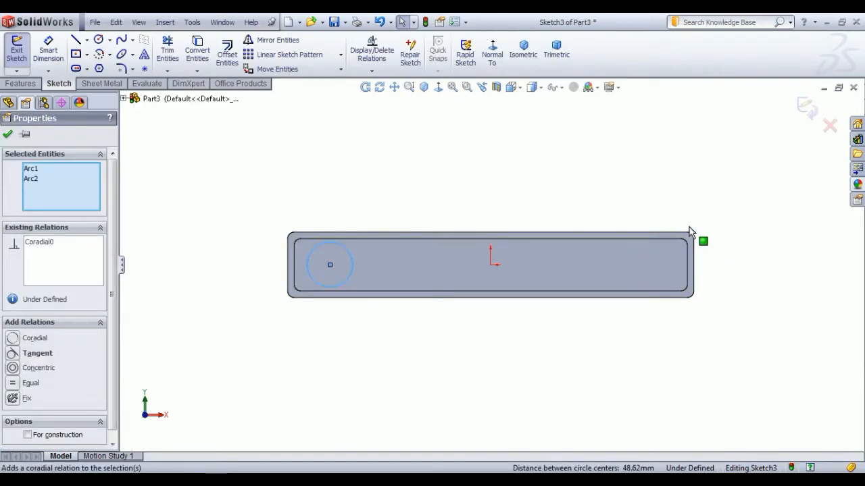
left_click(8, 135)
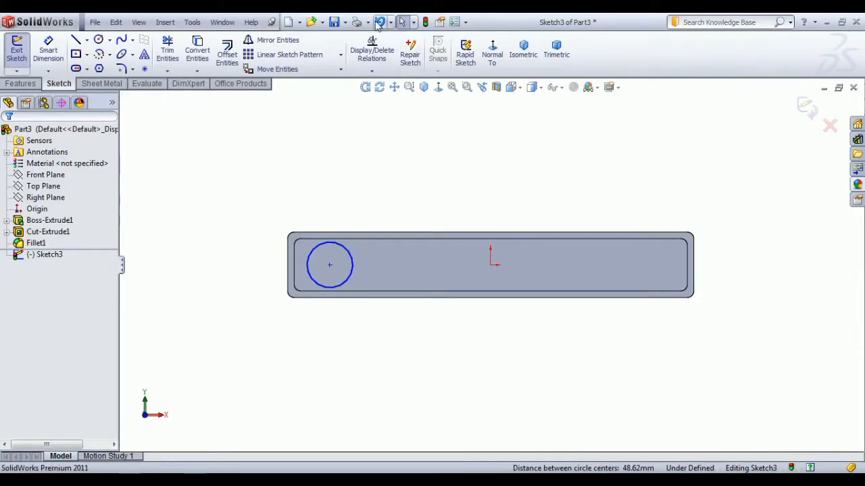
left_click(379, 22)
Step: Make the two circles on the pocket floor equal in size
left_click(397, 169)
left_click(352, 271)
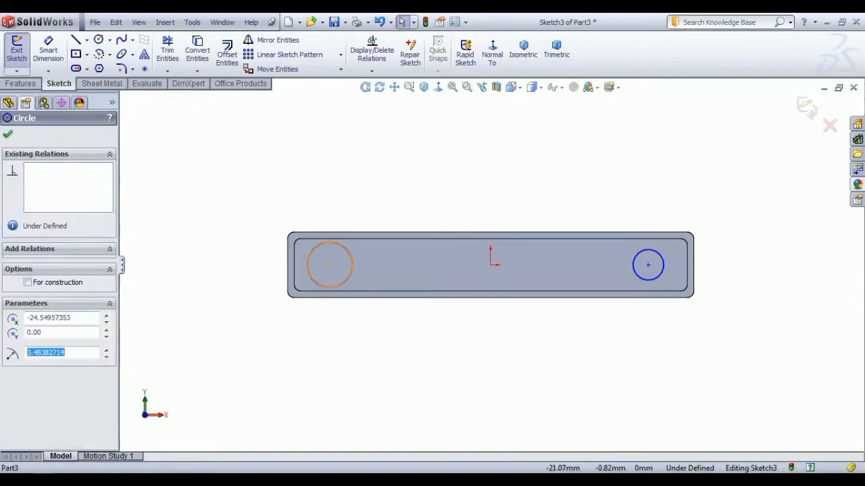
left_click_drag(637, 276, 634, 279)
left_click(633, 275, "ctrl")
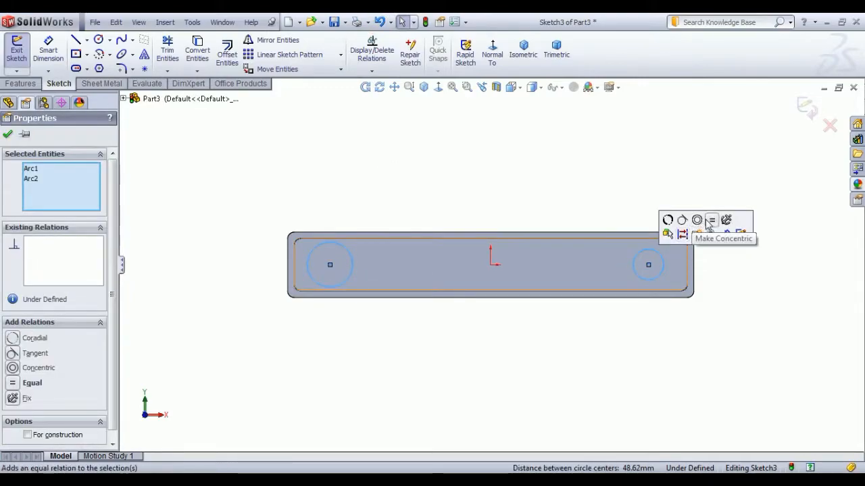
left_click(712, 222)
Step: Align both circle centres with the origin using a horizontal relation
left_click(330, 264)
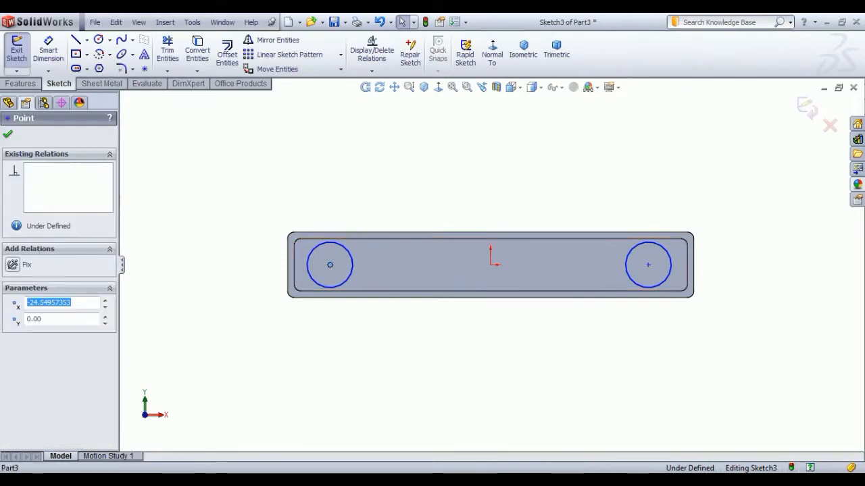
left_click(491, 265, "ctrl")
left_click(648, 265, "ctrl")
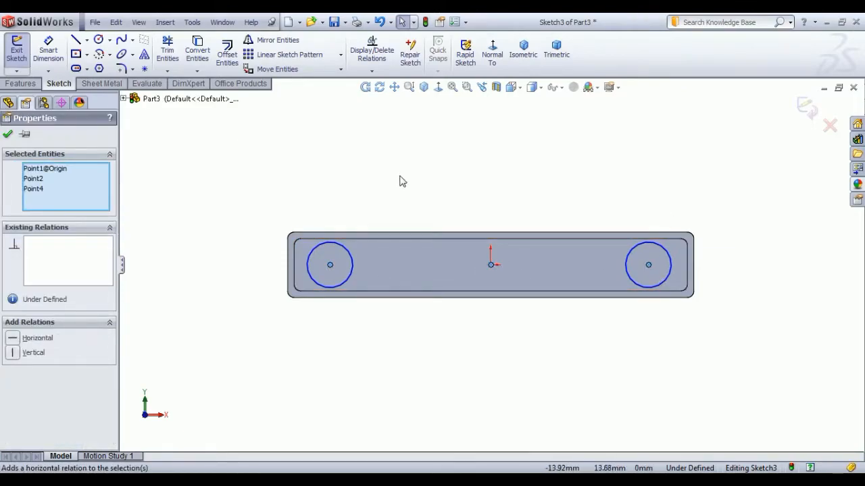
Step: Dimension the left circle's centre 5 mm from the plate's left edge
left_click(50, 50)
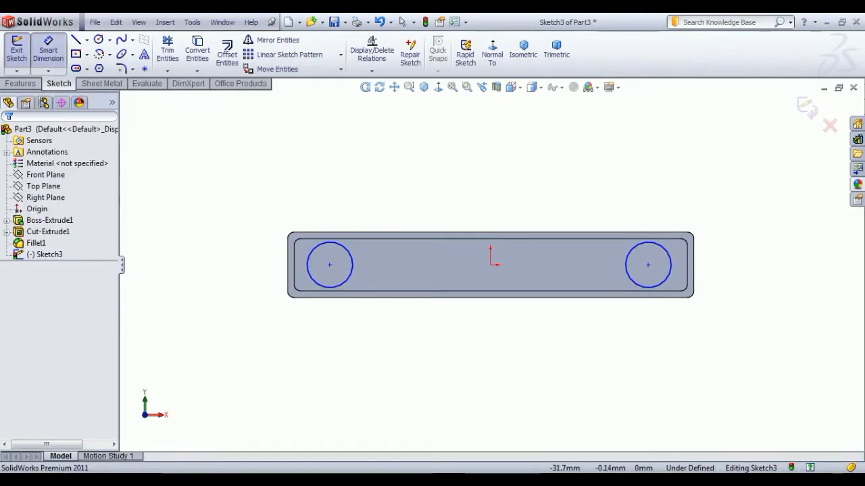
left_click(289, 267)
left_click(329, 265)
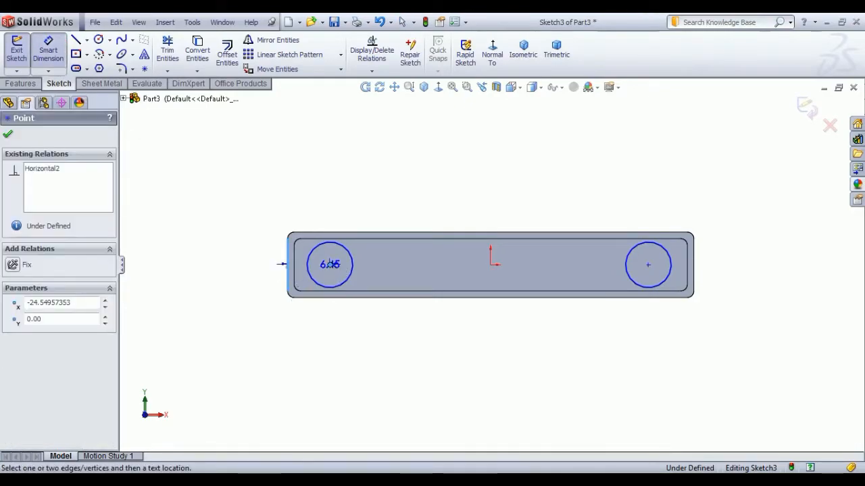
left_click(308, 315)
type("5")
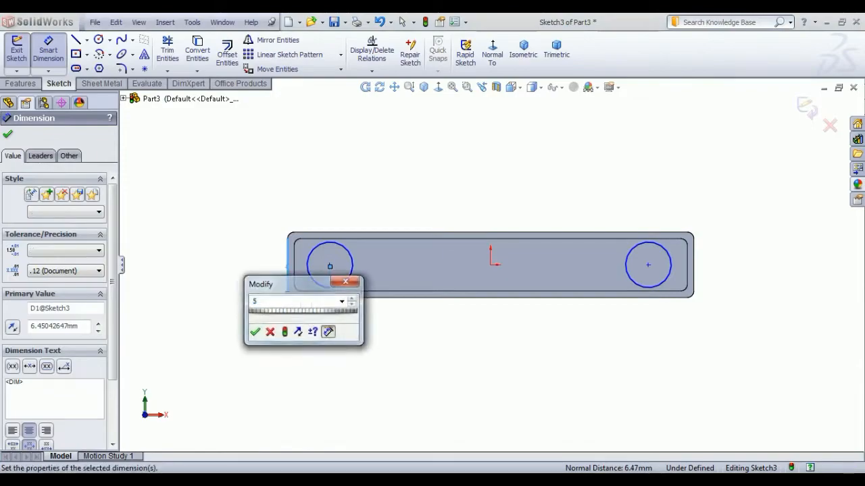
key("Return")
Step: Dimension the right circle's centre 5 mm from the plate's right edge
left_click(649, 265)
left_click(694, 268)
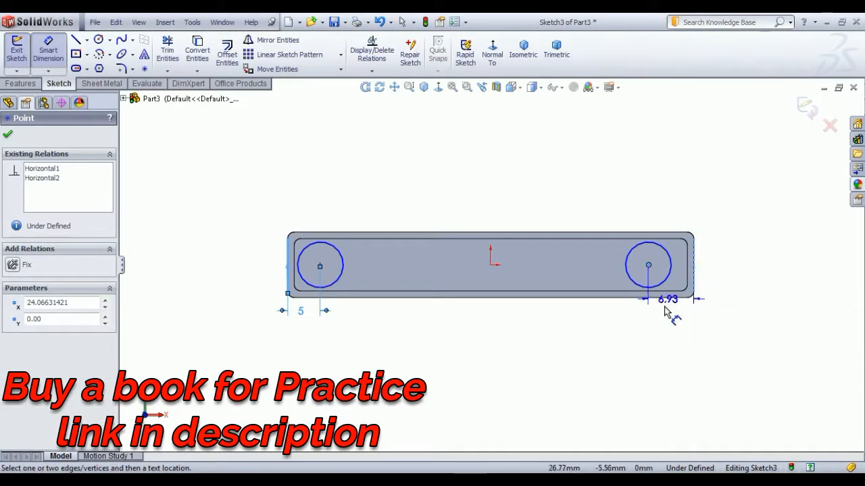
left_click(666, 307)
type("5")
key("Return")
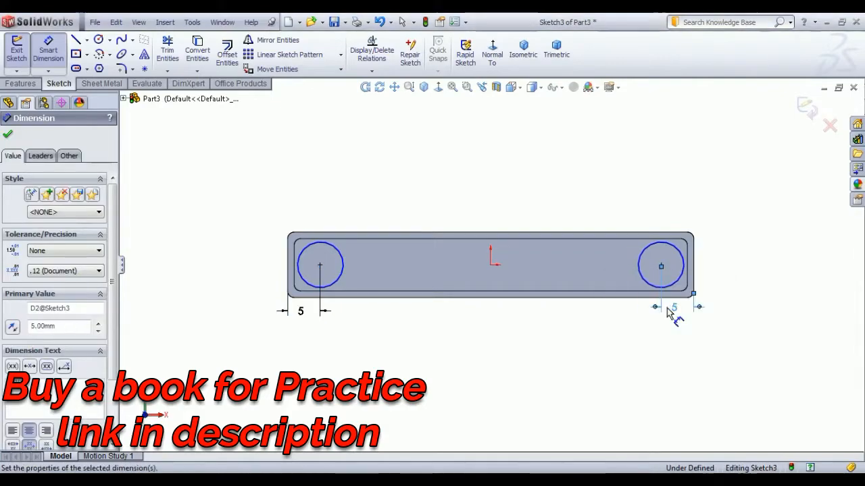
Step: Set the left circle's diameter to 3 mm and finish dimensioning
left_click(303, 249)
left_click(321, 194)
type("3")
key("Return")
right_click(233, 209)
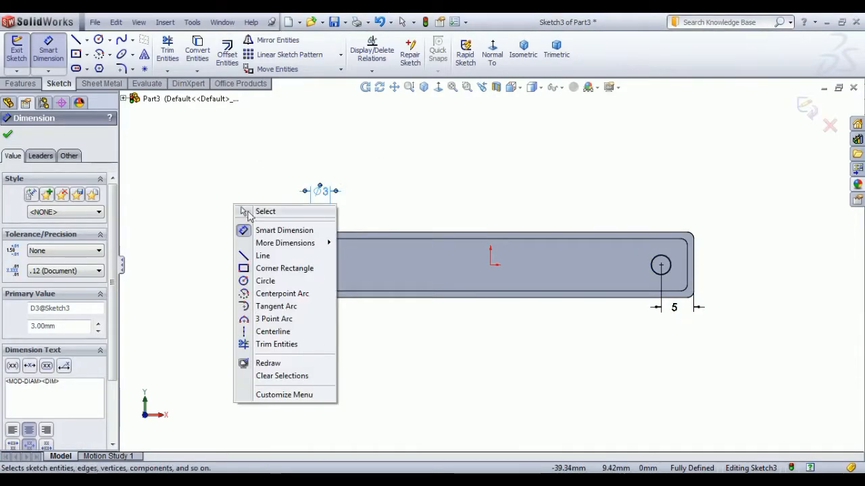
left_click(250, 210)
Step: Cut both circles through the plate with an Extruded Cut set to Through All
left_click(24, 53)
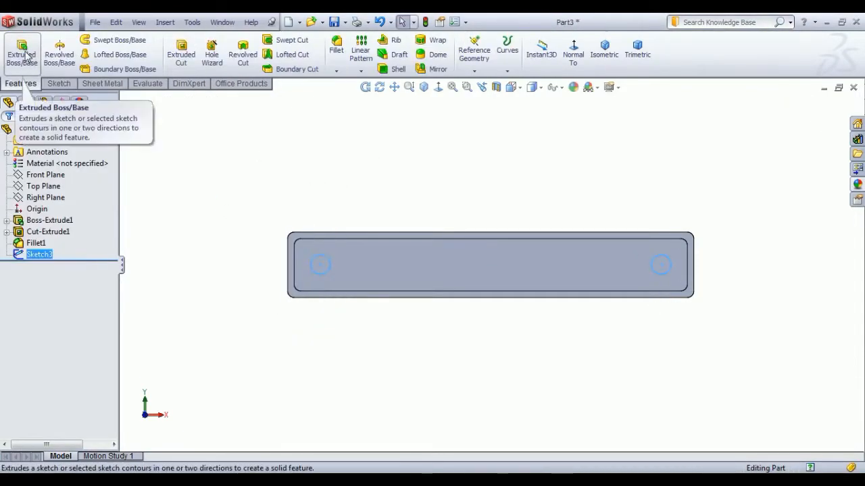
left_click(181, 54)
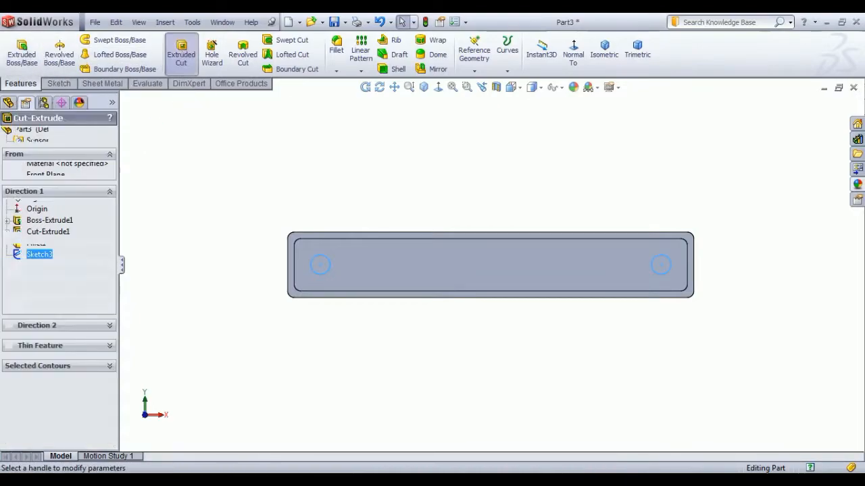
left_click(68, 208)
left_click(50, 230)
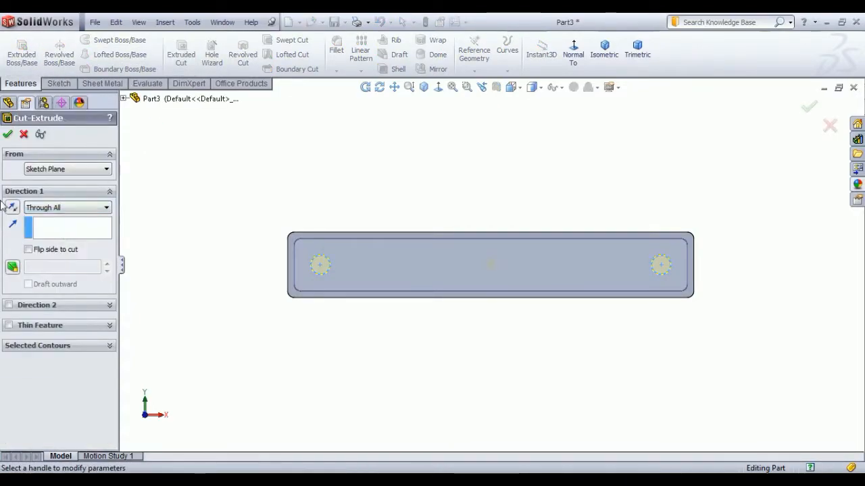
left_click(7, 134)
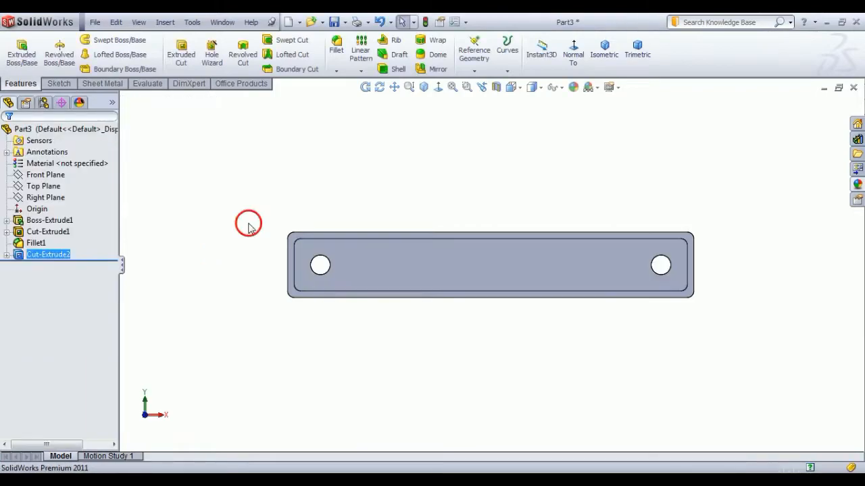
middle_click_drag(506, 236, 556, 214)
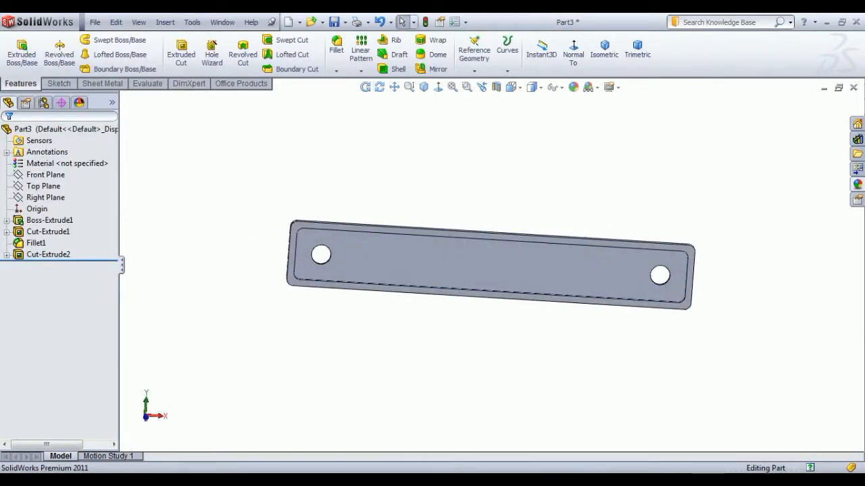
Step: Check the nameplate in the PDF drawing in the browser, return to SolidWorks and start a sketch on the pocket floor, viewed normal to it
key("alt+Tab")
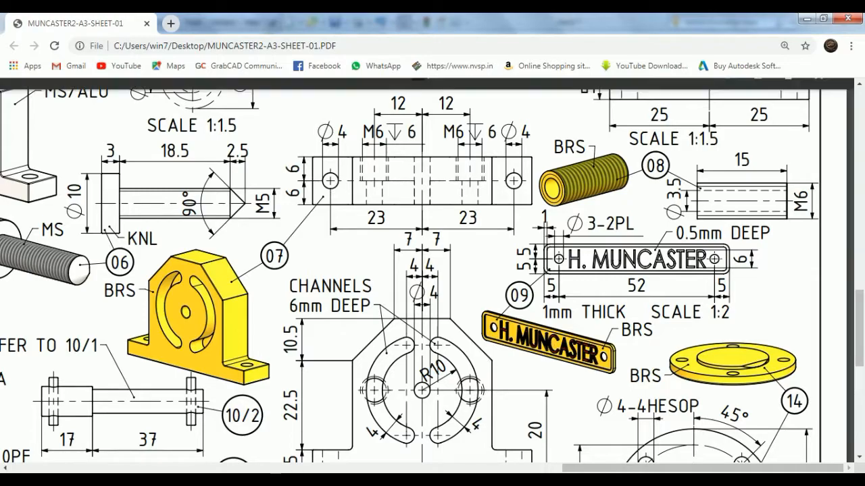
key("alt+Tab")
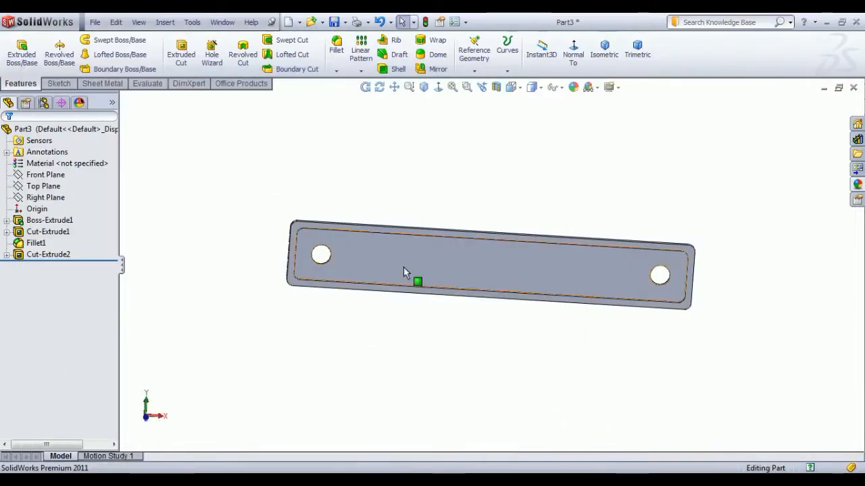
left_click(403, 267)
left_click(443, 227)
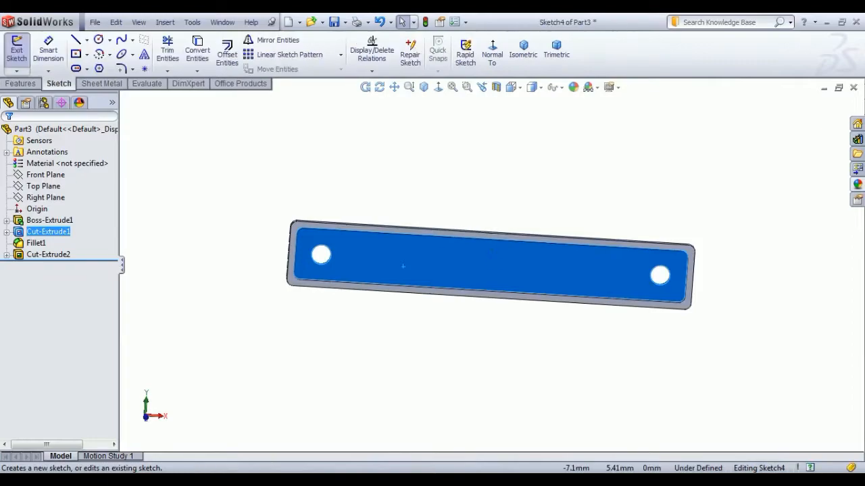
left_click(491, 51)
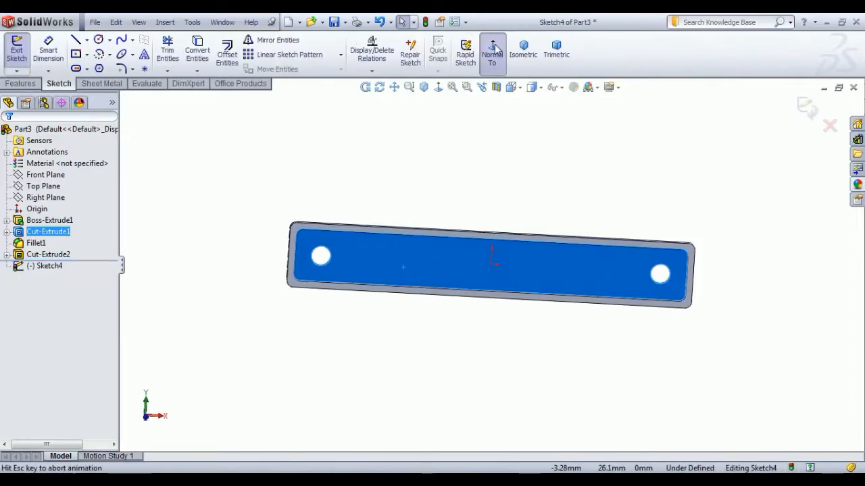
Step: Sketch a horizontal centerline about 45 mm long between the two holes, just above the pocket's lower edge
left_click(86, 40)
left_click(103, 66)
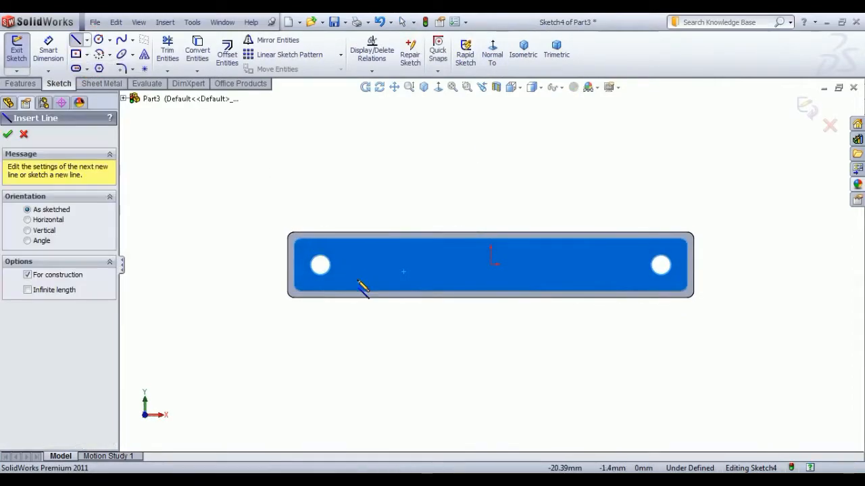
left_click(352, 284)
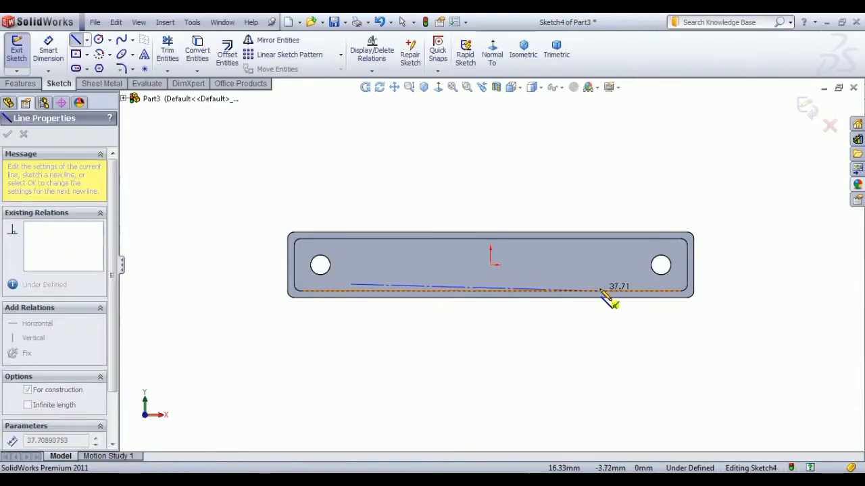
left_click(648, 284)
right_click(468, 174)
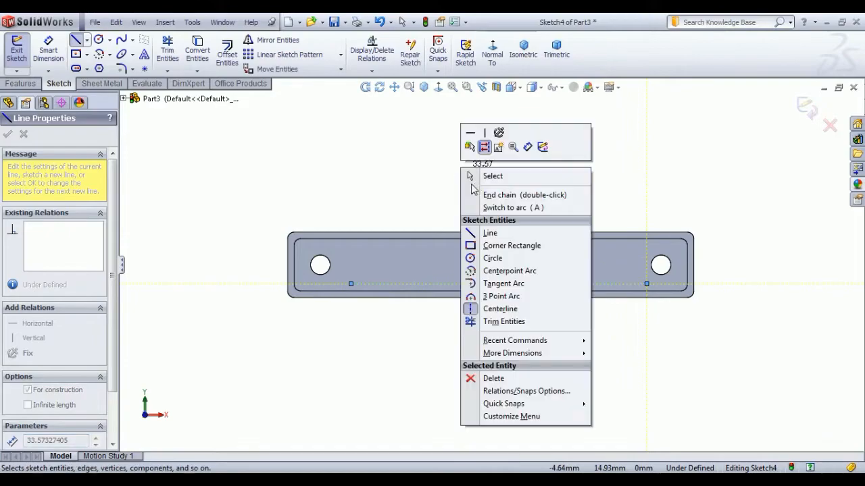
left_click(471, 176)
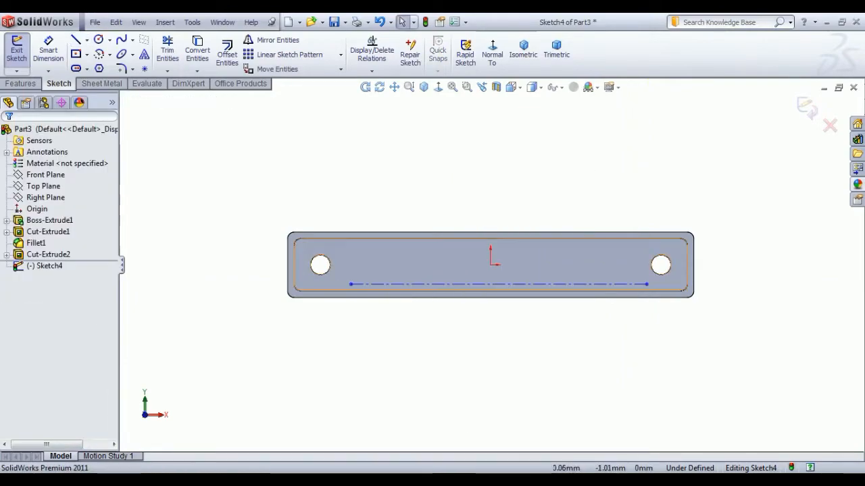
Step: Dimension the centerline's left endpoint 8 mm from the plate's left edge
left_click(47, 59)
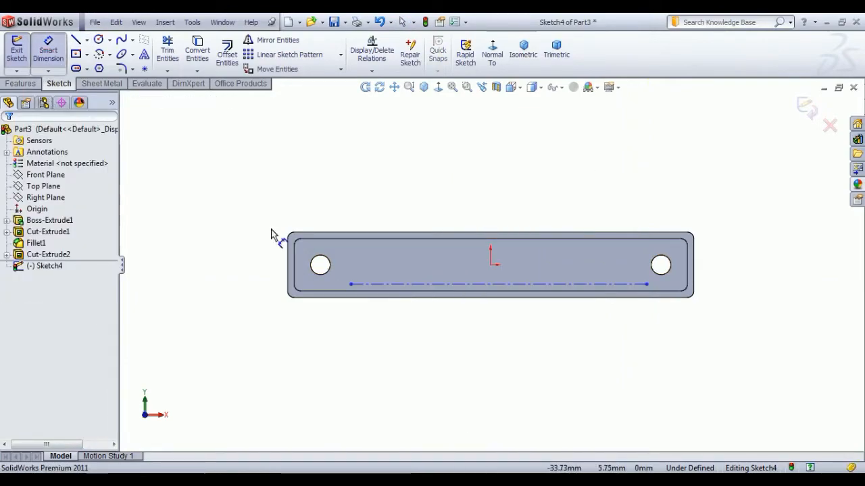
left_click(295, 270)
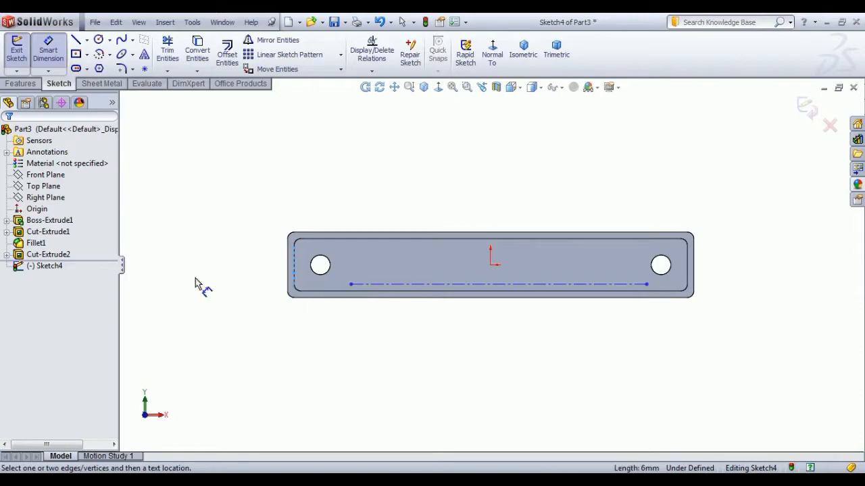
left_click(48, 62)
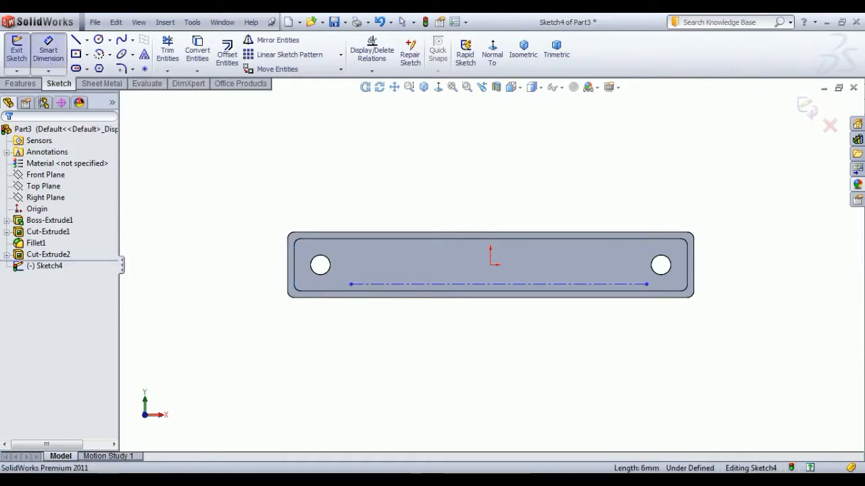
left_click(289, 269)
left_click(350, 284)
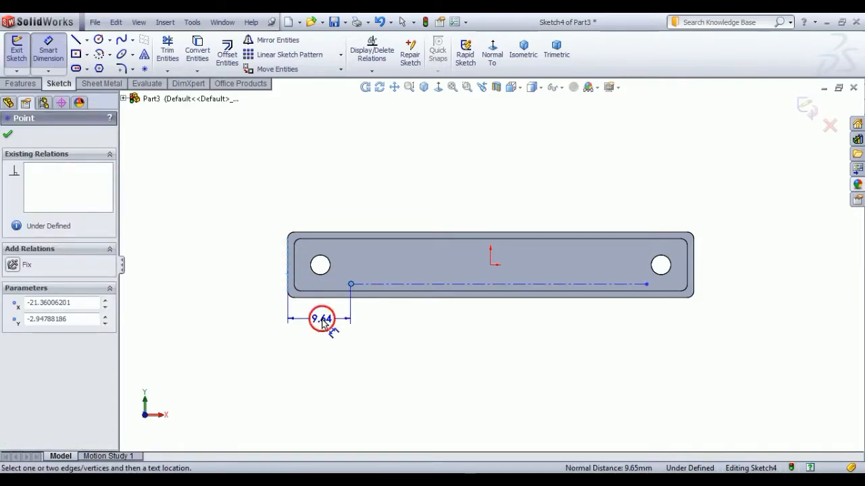
left_click(321, 318)
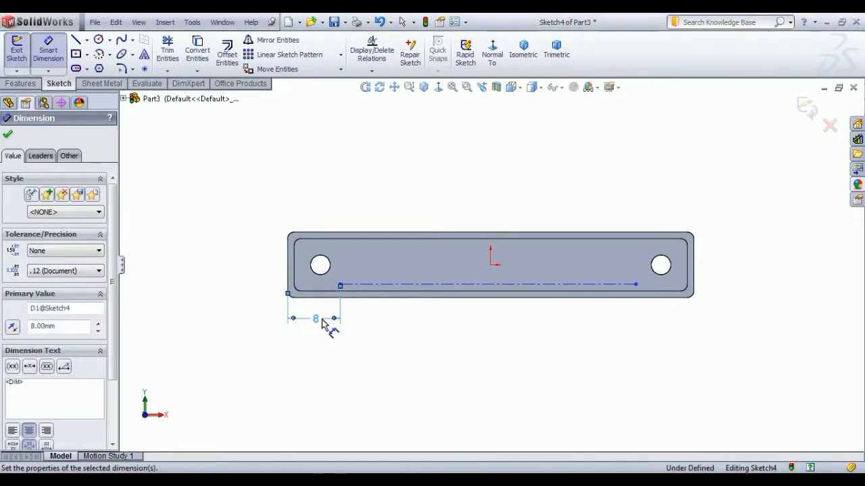
Step: Dimension the centerline 1 mm above the pocket's lower edge
left_click(541, 289)
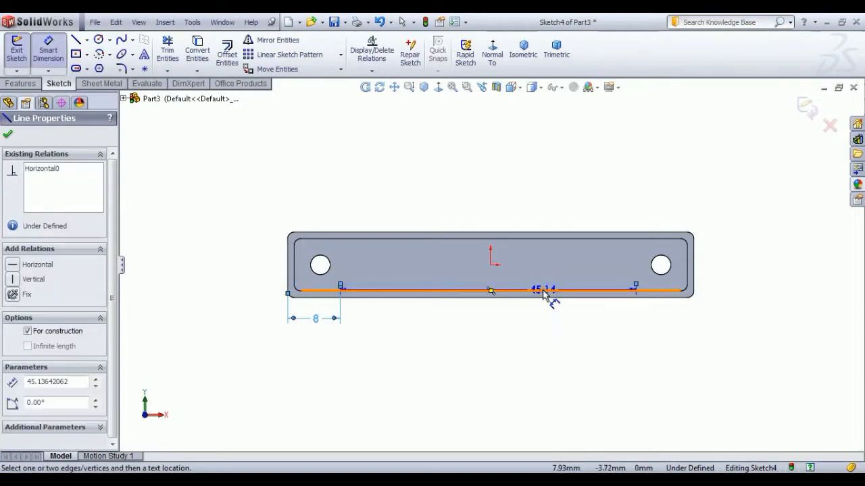
left_click(547, 292)
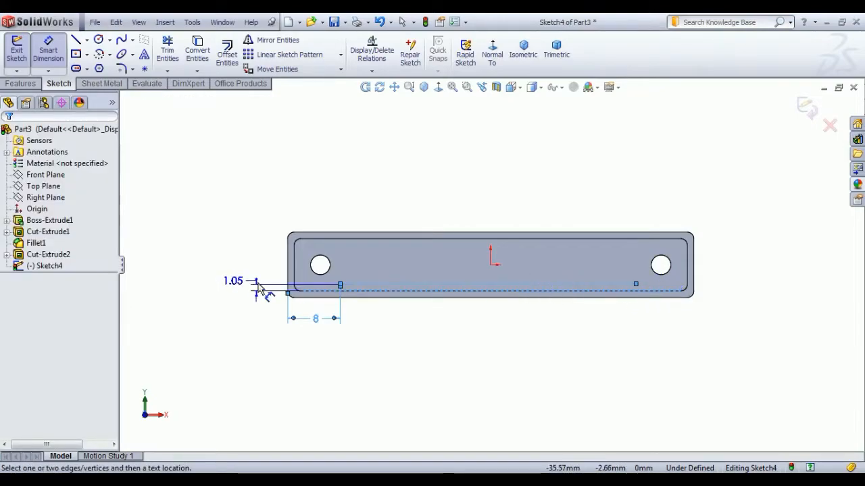
left_click(247, 289)
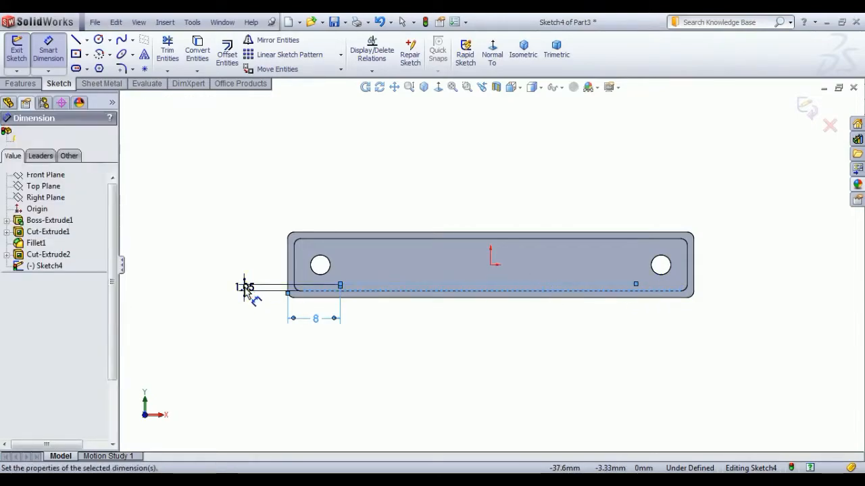
type("1")
key("Return")
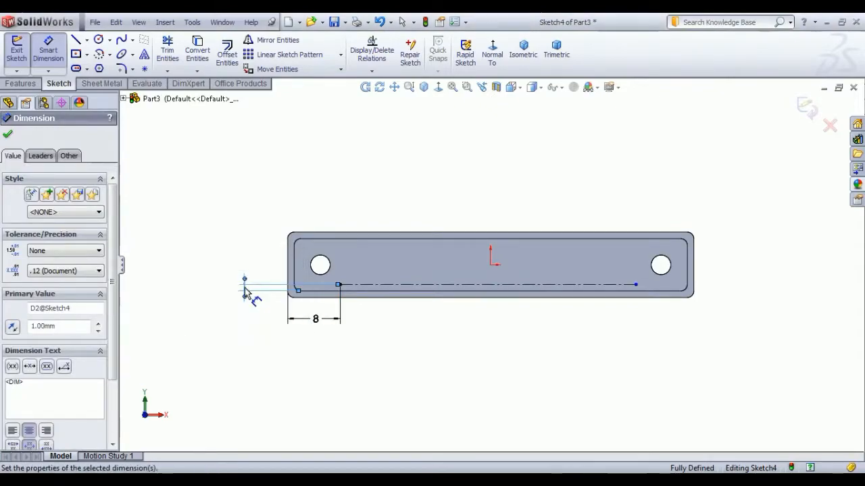
Step: Move the centerline's 1 mm dimension farther out from the plate's left end and finish dimensioning
left_click(200, 347)
left_click_drag(245, 289, 229, 275)
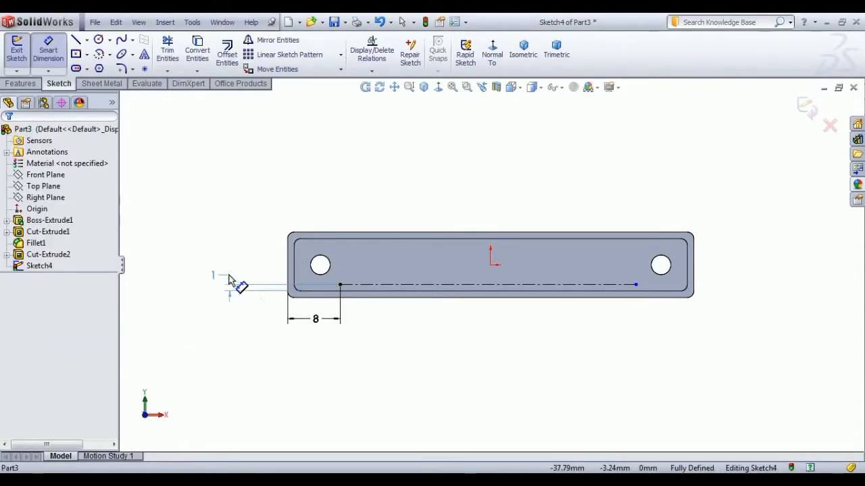
left_click(209, 364)
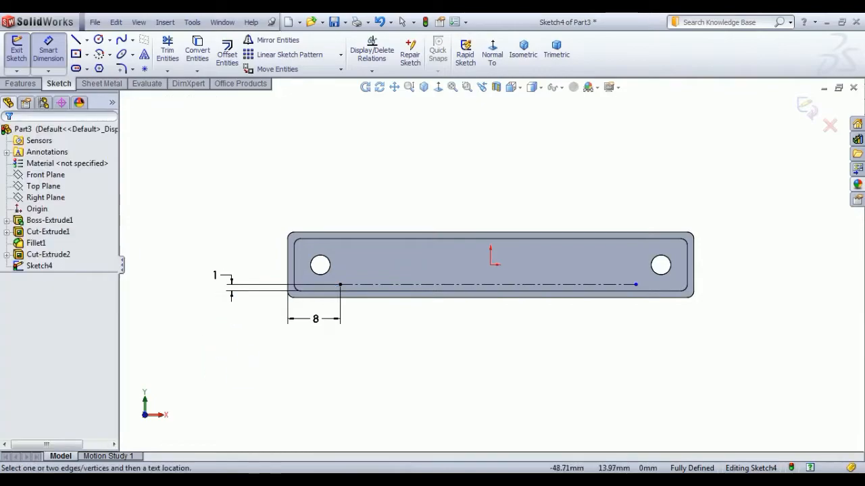
right_click(171, 174)
left_click(196, 181)
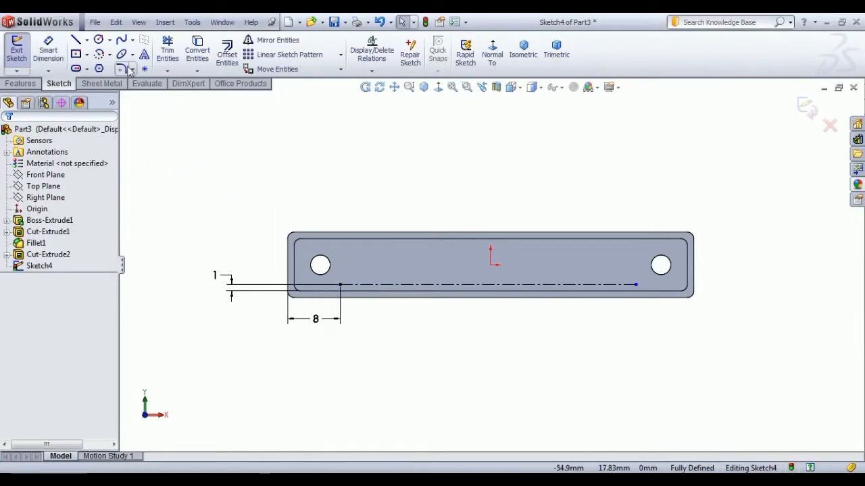
left_click(146, 55)
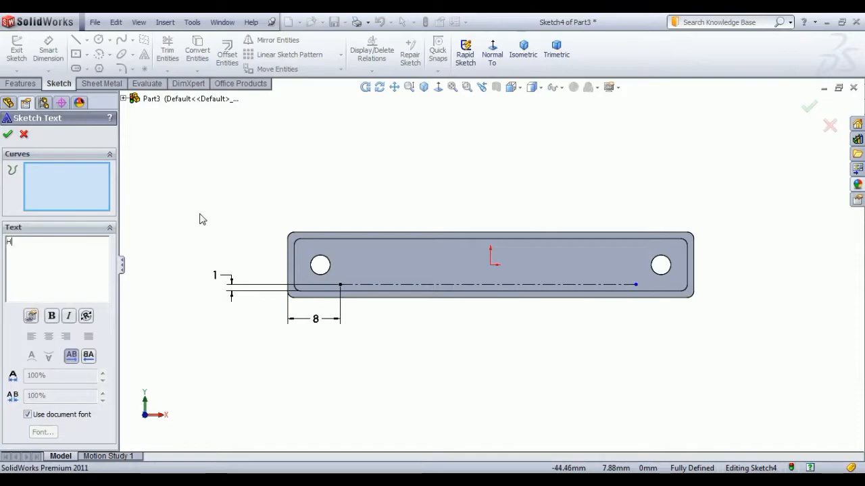
type("H. MUNCASTER")
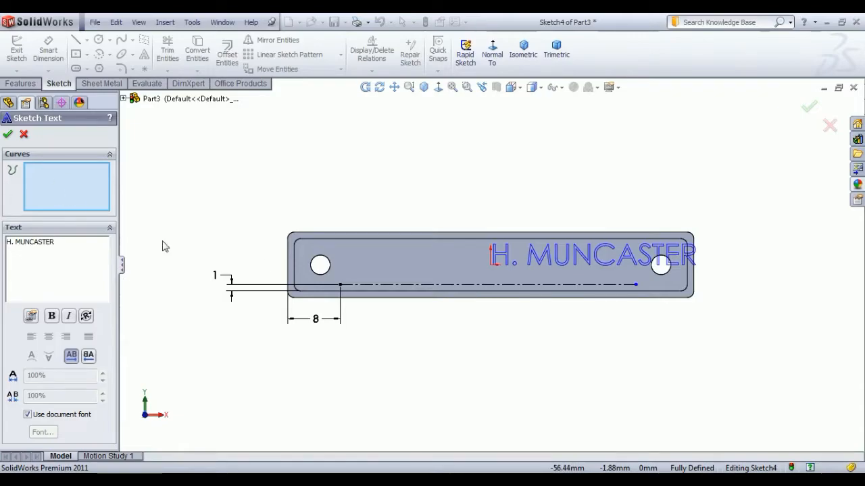
left_click(361, 285)
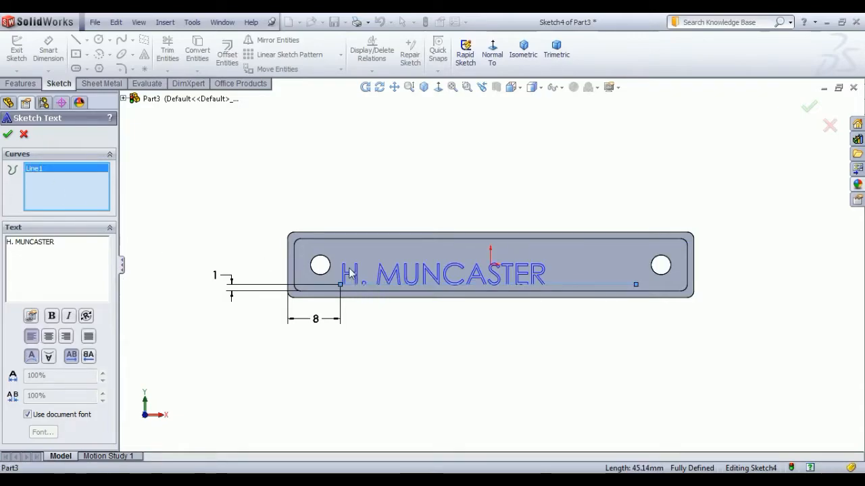
Step: Override the document font for the lettering and set its height to 6 mm
left_click(27, 414)
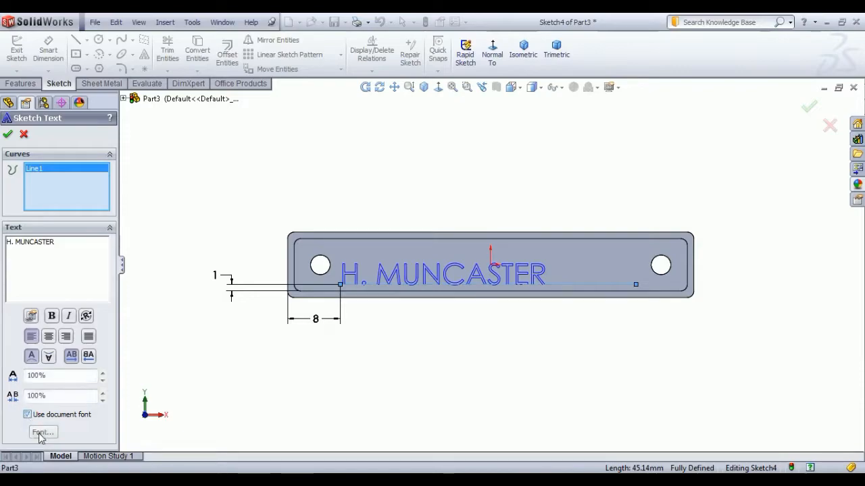
left_click_drag(523, 191, 498, 190)
type("6")
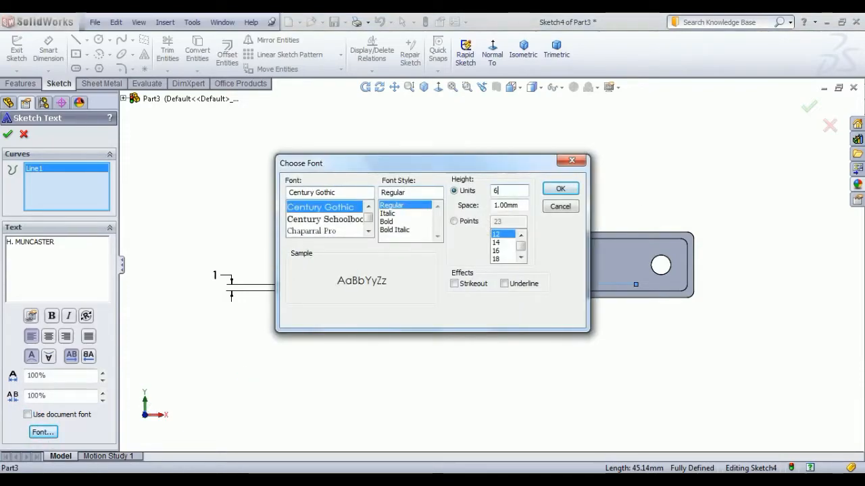
left_click(560, 189)
Step: Set the lettering's width factor to 80%, accept the text and close the sketch
left_click_drag(49, 376, 29, 375)
type("80")
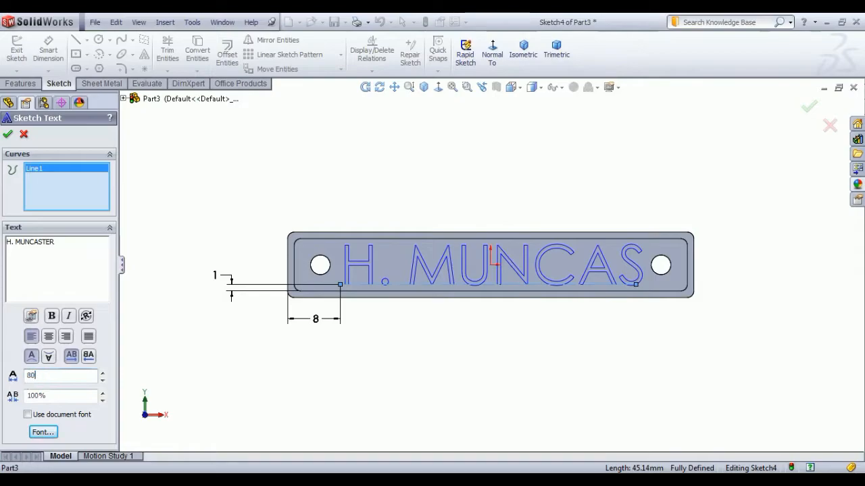
key("Return")
left_click_drag(41, 397, 27, 395)
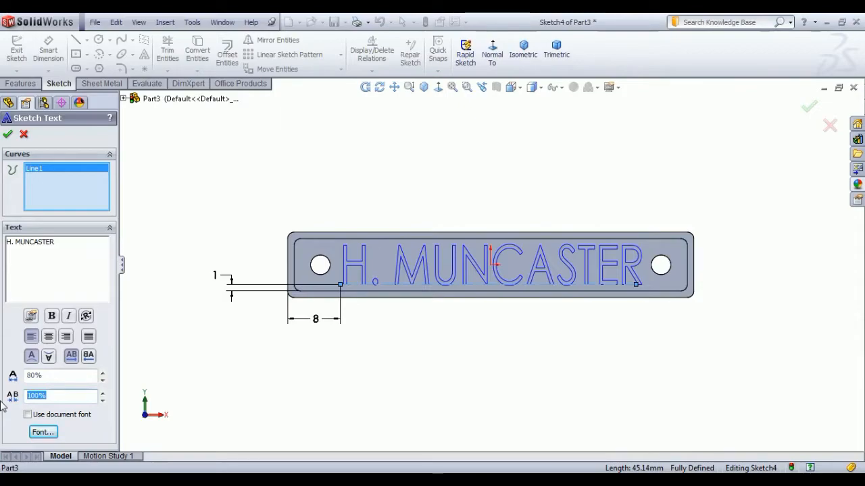
left_click(162, 413)
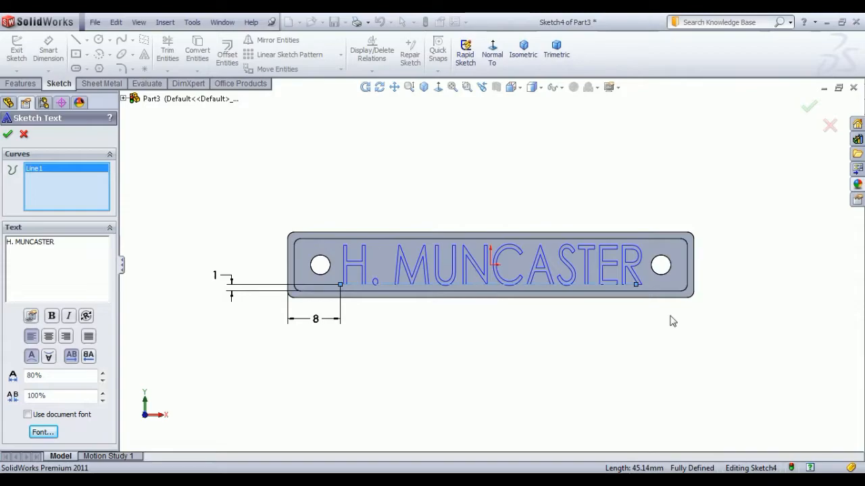
left_click(8, 134)
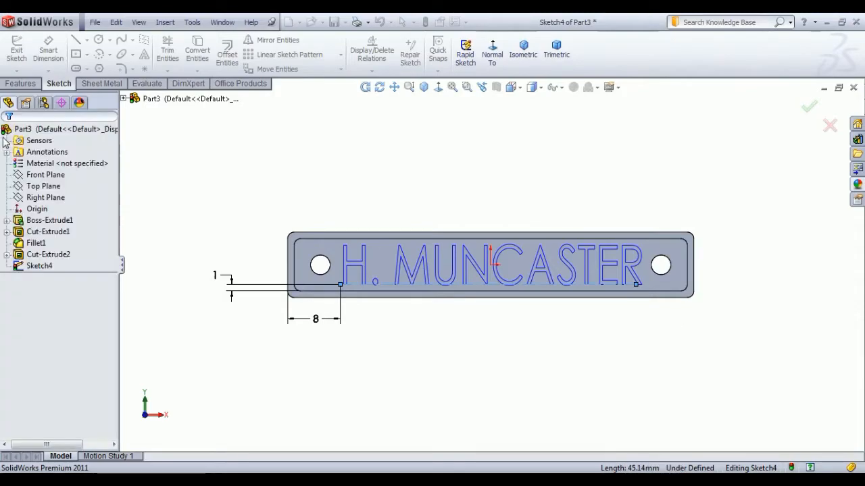
mouse_move(452, 303)
middle_mouse_down()
mouse_move(446, 320)
mouse_move(464, 325)
middle_mouse_up()
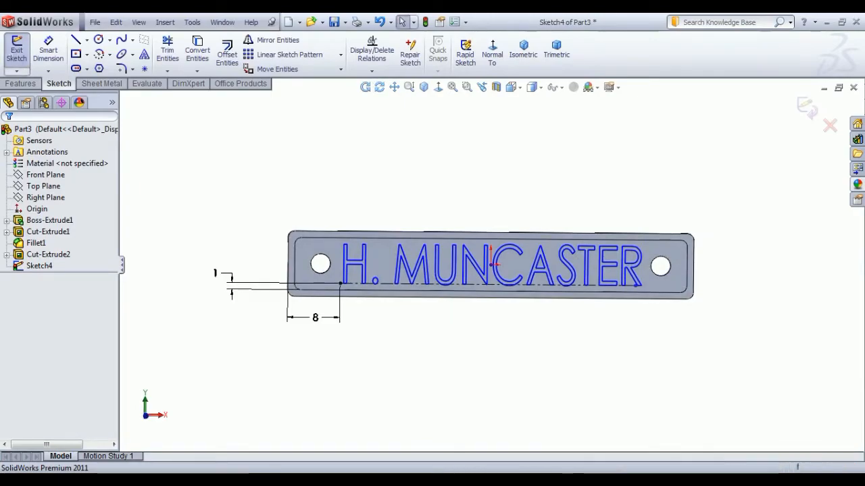
left_click(15, 61)
left_click(214, 287)
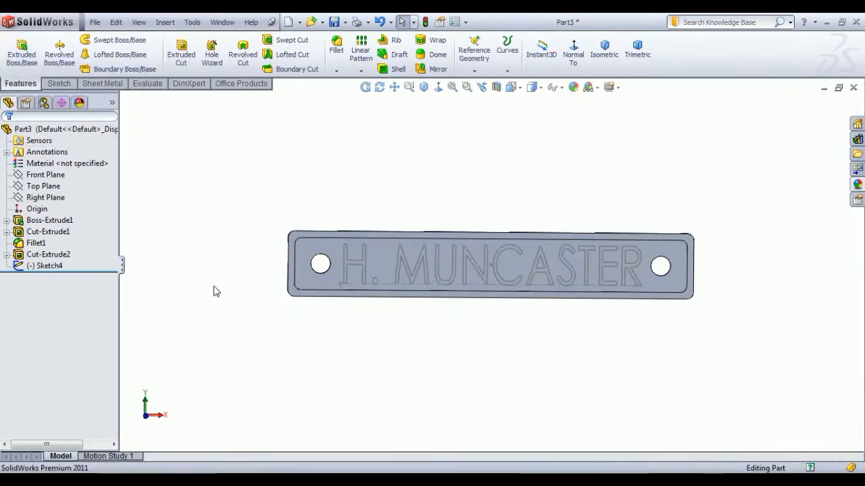
Step: Check the nameplate's depth on the PDF drawing and extrude the lettering sketch 0.5 mm as a merged boss
key("alt+Tab")
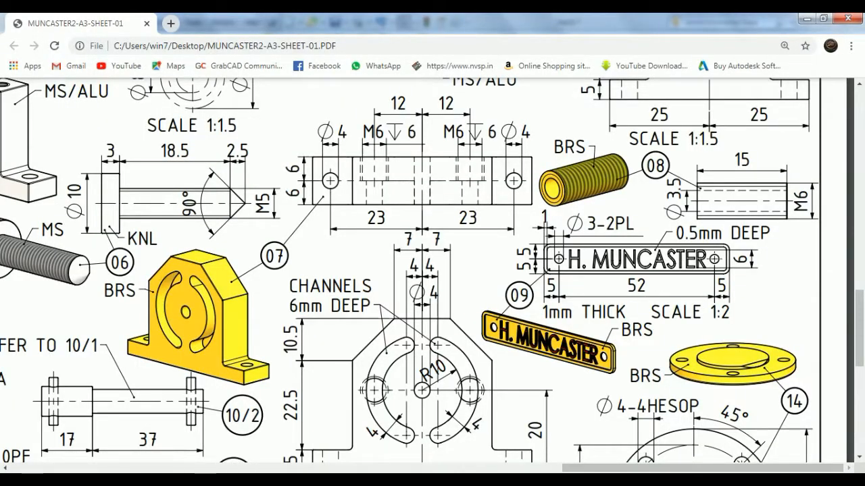
key("alt+Tab")
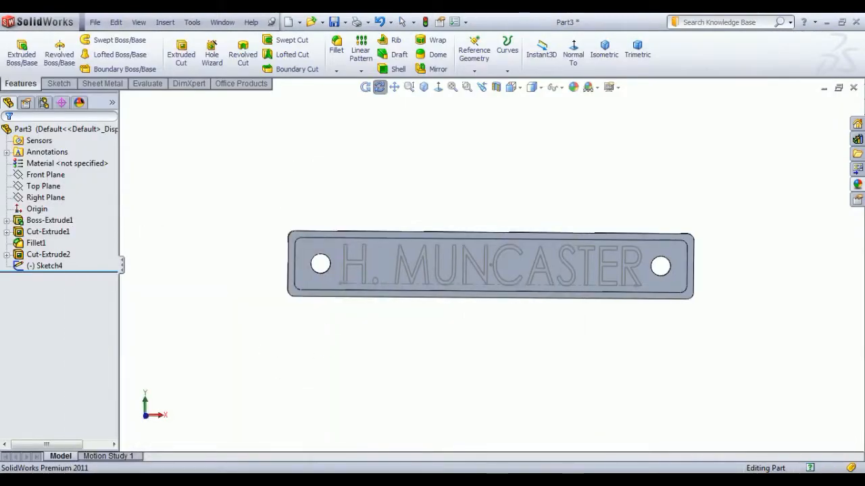
left_click(45, 265)
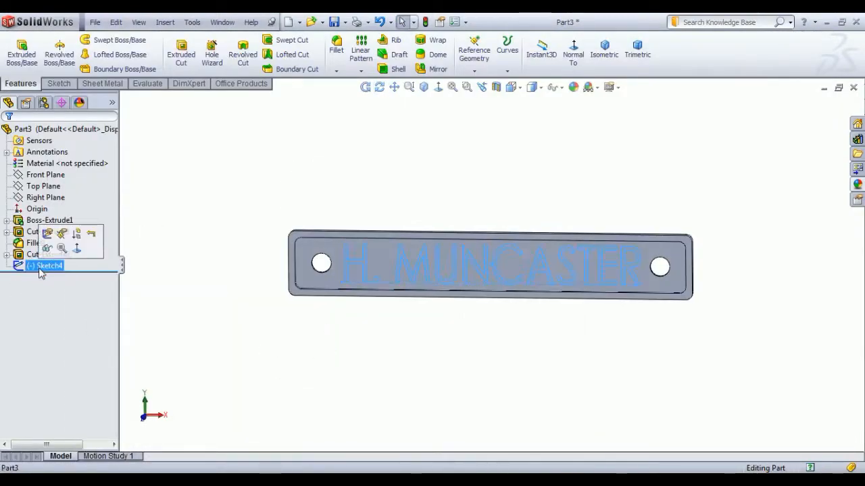
left_click(27, 61)
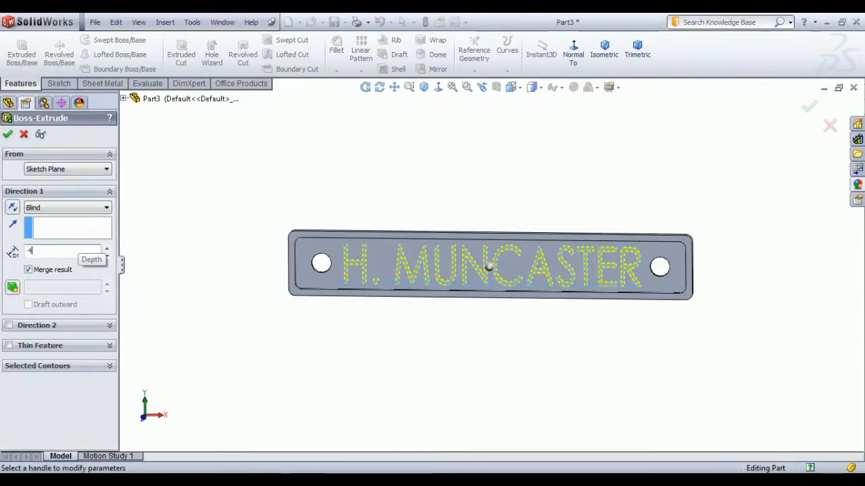
type("4")
key("Return")
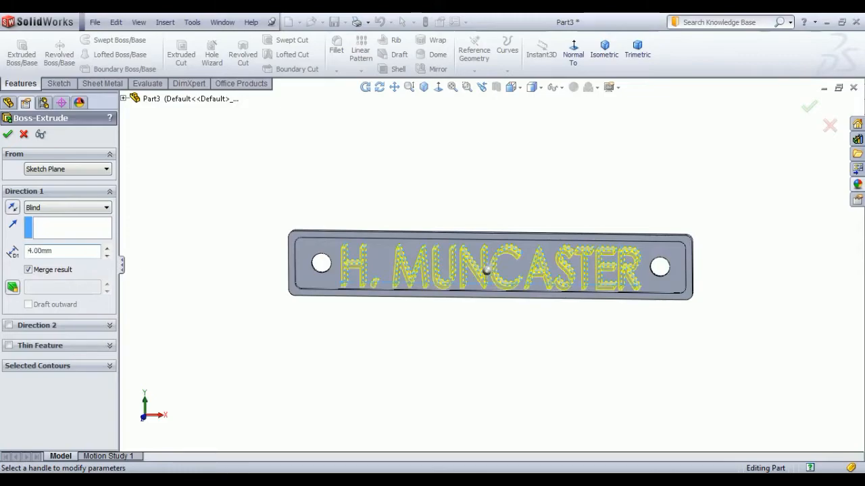
double_click(69, 252)
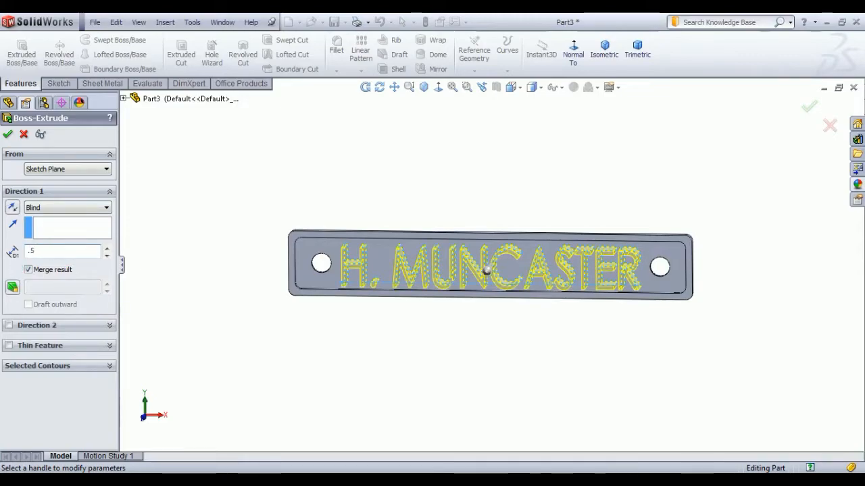
type(".5")
key("Return")
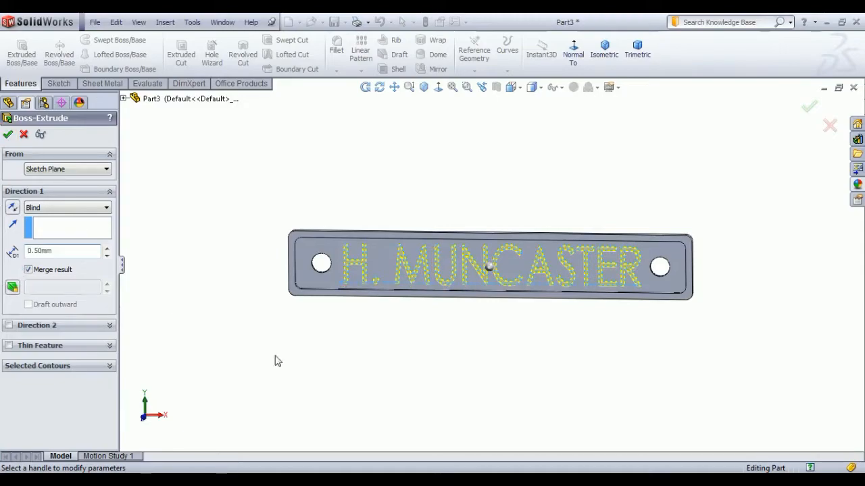
middle_click_drag(485, 338, 473, 341)
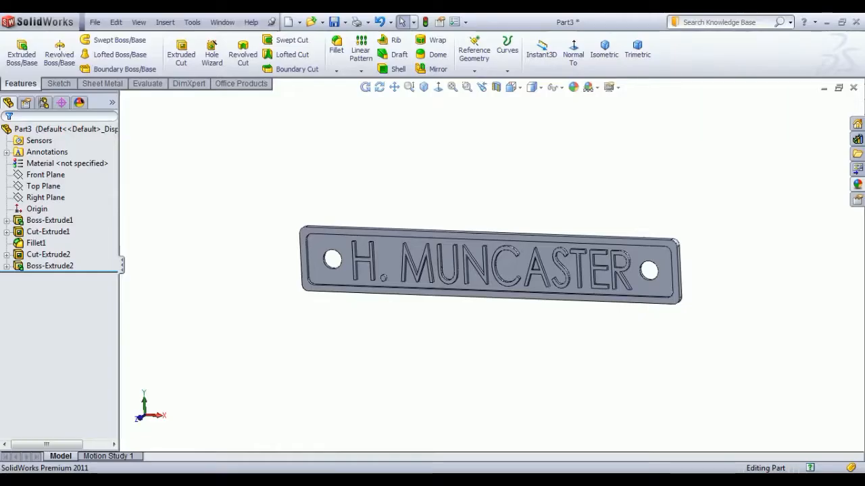
Step: Apply the polished brass appearance to Boss-Extrude1, Cut-Extrude1, Fillet1 and Cut-Extrude2, leaving out the lettering
left_click(43, 255)
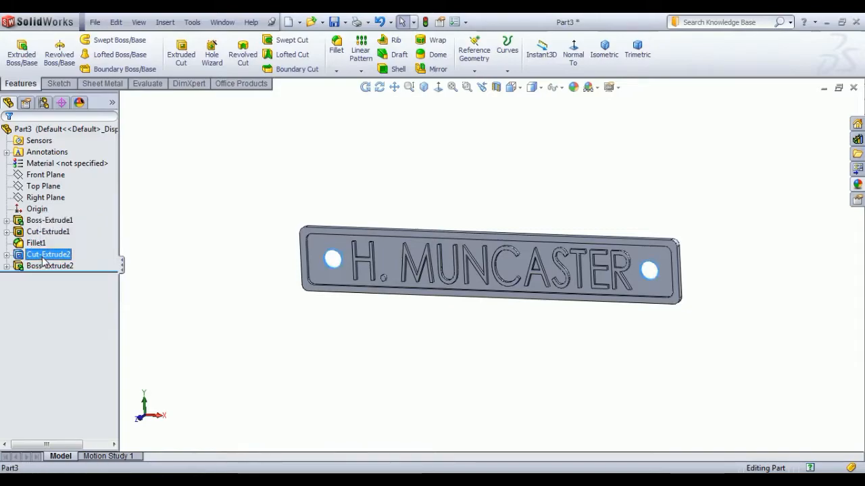
left_click(47, 232, "shift")
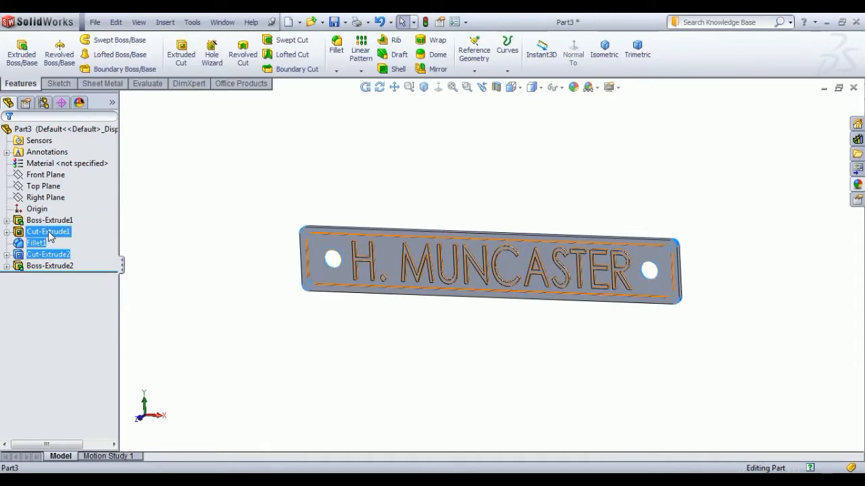
left_click(50, 221, "shift")
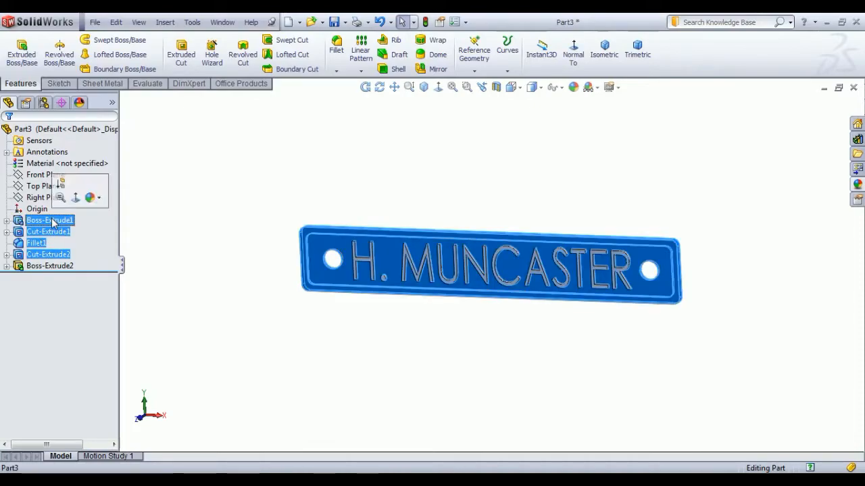
left_click(856, 186)
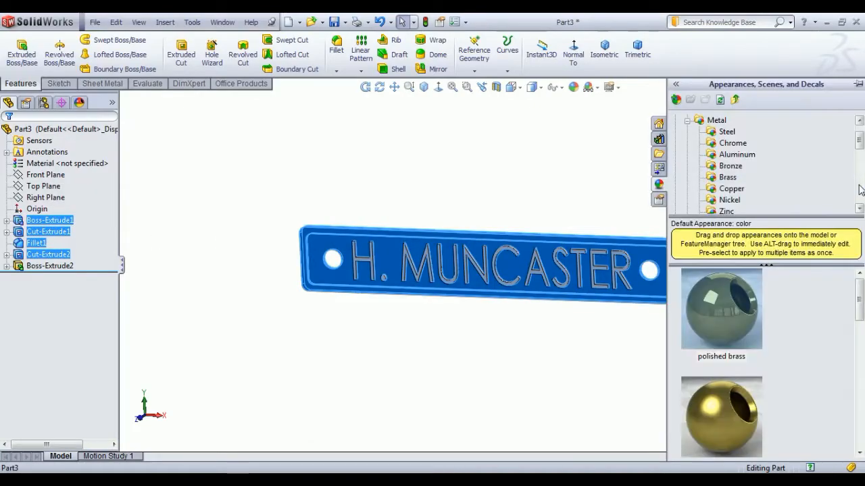
left_click(735, 311)
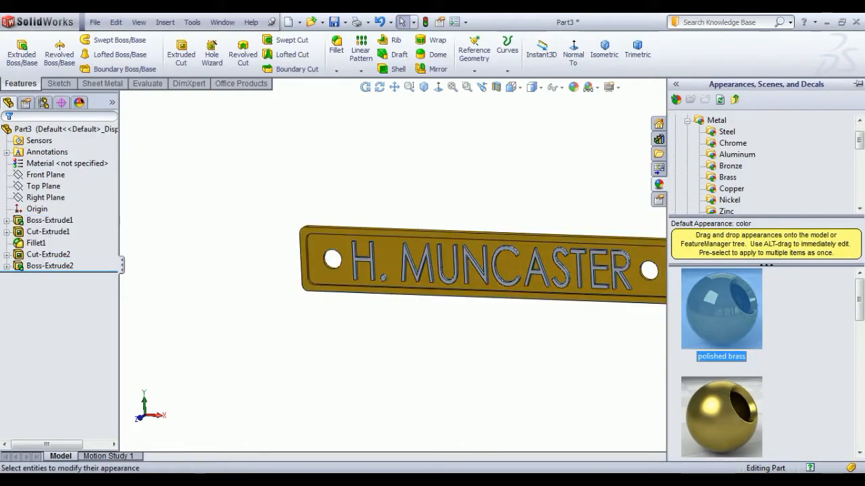
middle_click_drag(598, 240, 581, 257)
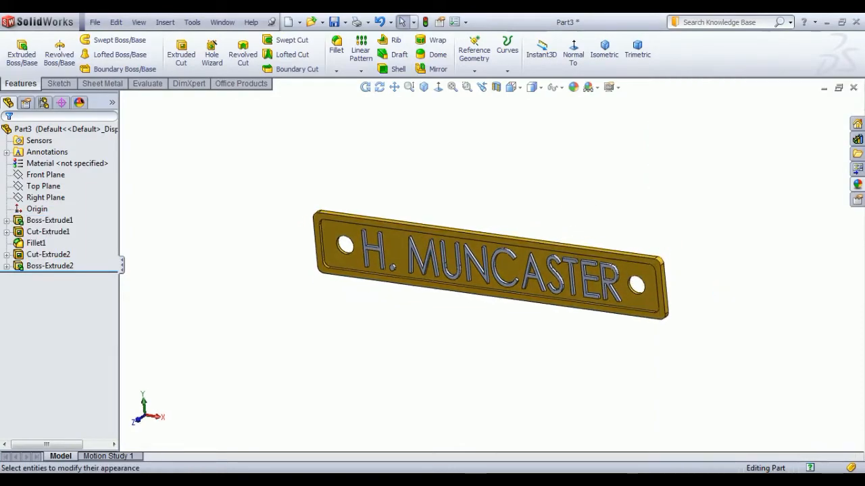
Step: Color the raised lettering feature dark red from the standard swatch and show the nameplate in isometric view
left_click(62, 266)
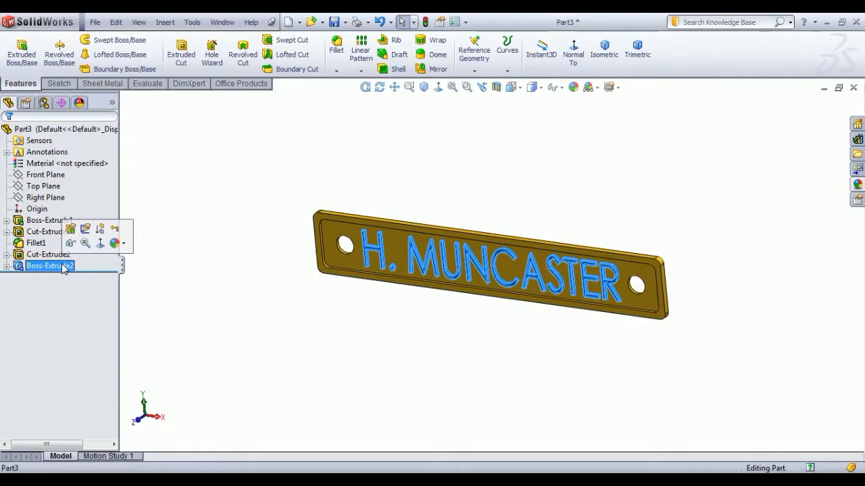
left_click(858, 188)
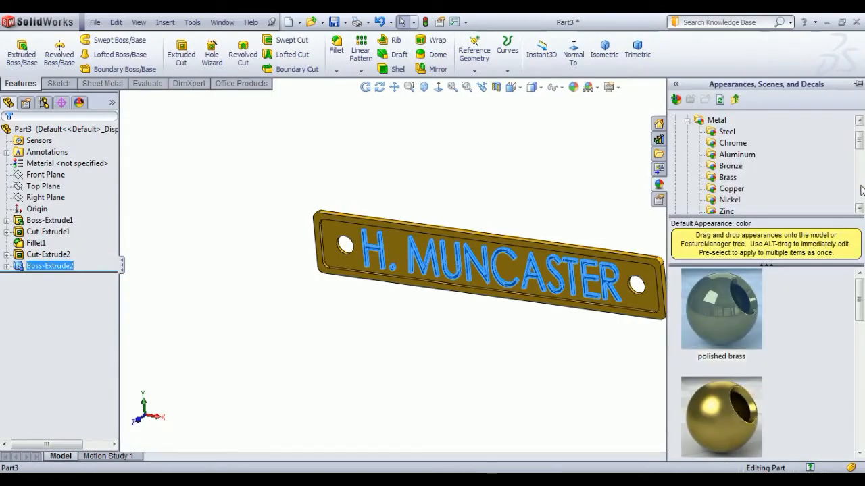
left_click(554, 182)
left_click(18, 268)
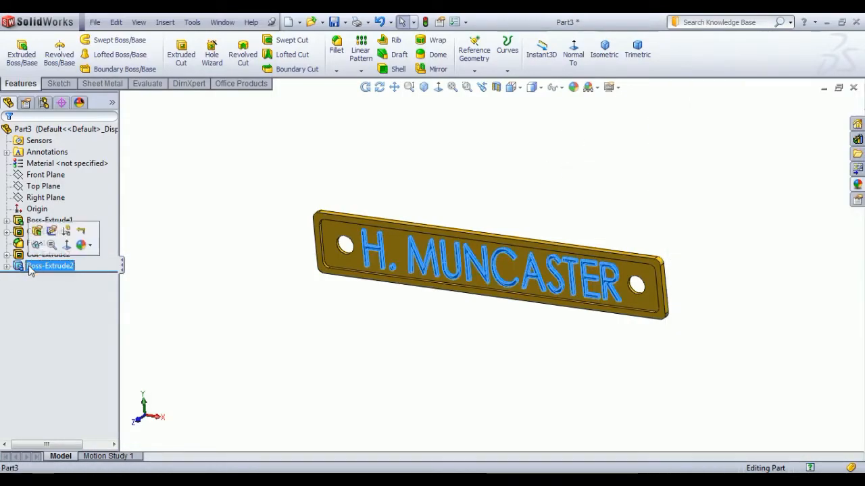
left_click(572, 88)
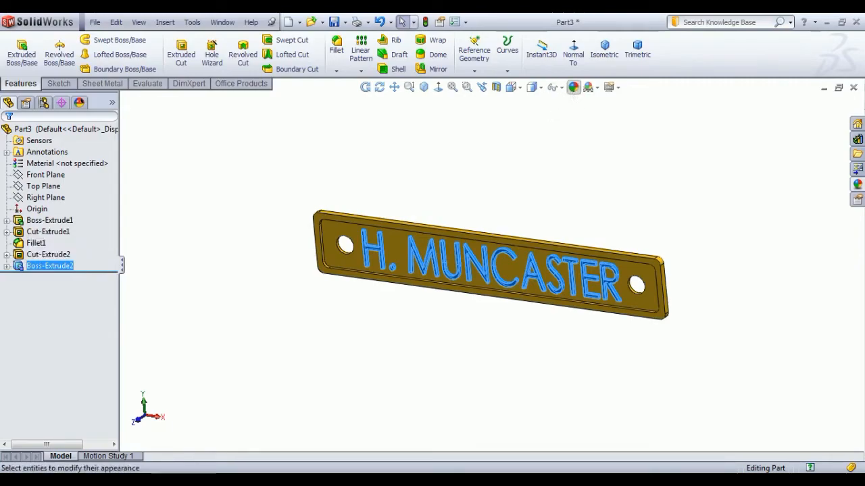
left_click(30, 399)
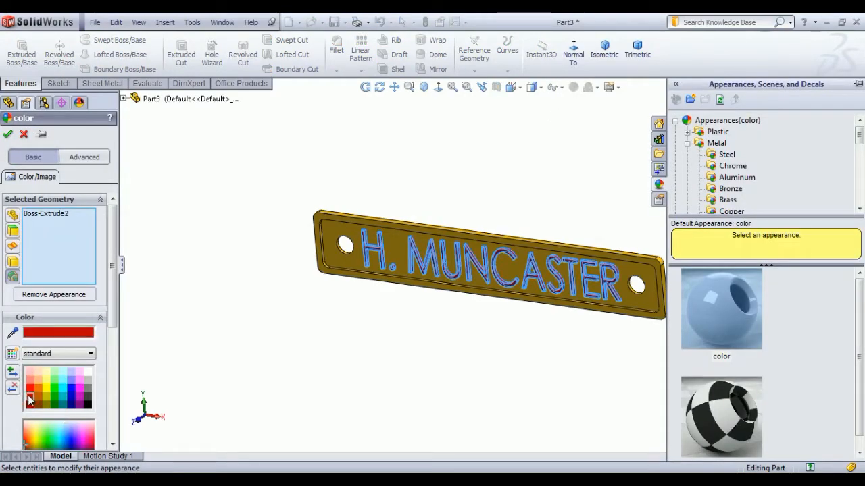
left_click(30, 404)
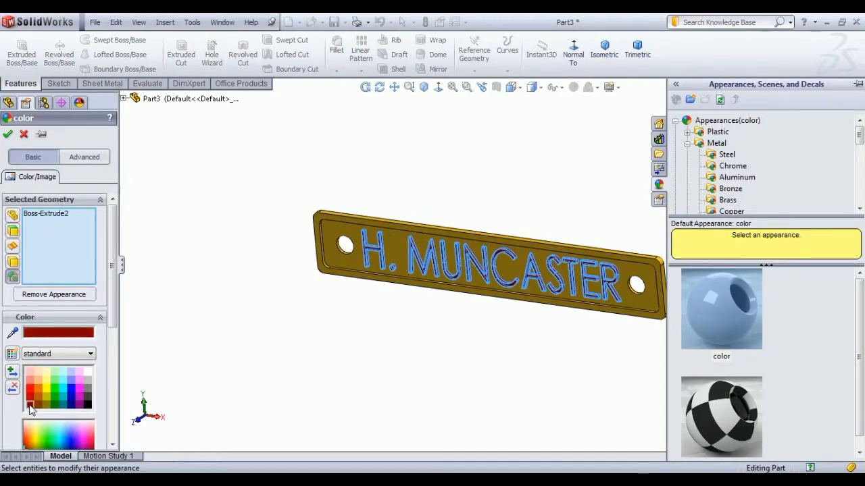
left_click(10, 136)
middle_click_drag(339, 411, 336, 377)
left_click(600, 52)
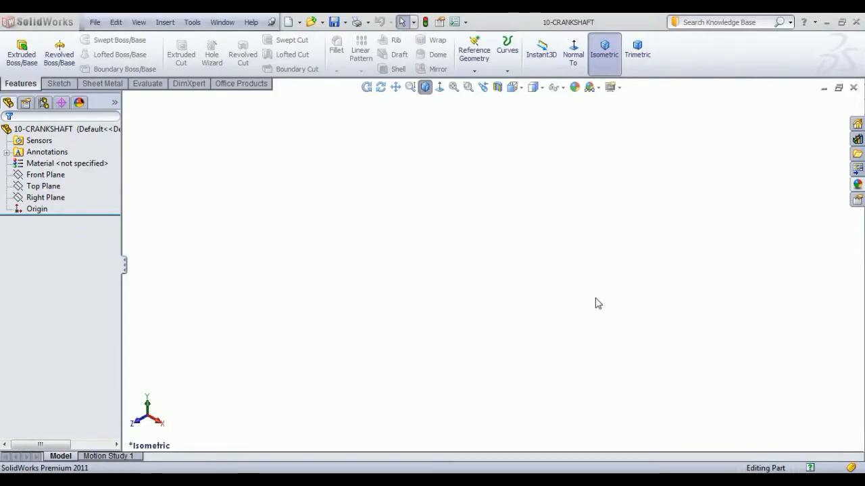
Step: Start a sketch on the Right Plane and draw a circle of about 20 mm radius centred on the origin
left_click(44, 198)
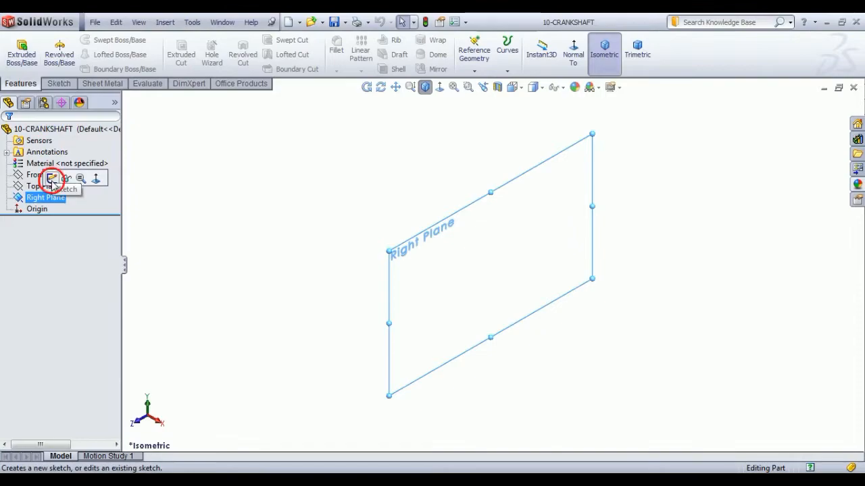
left_click(53, 178)
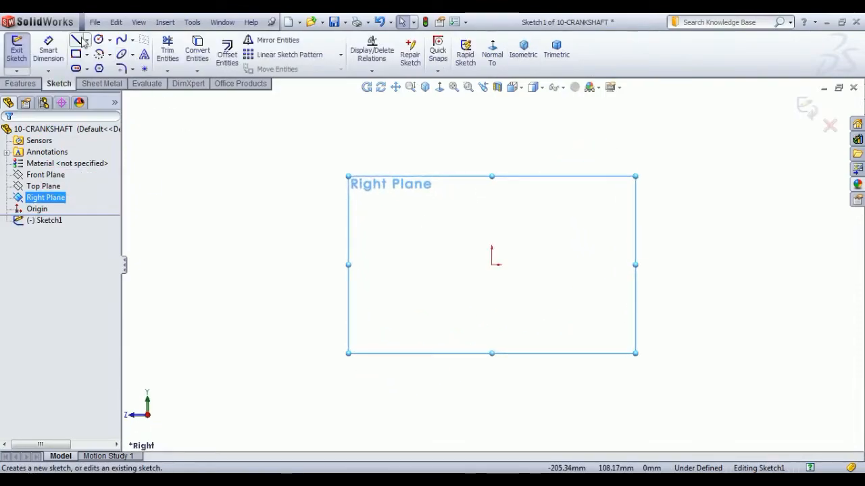
left_click(99, 40)
left_click(491, 265)
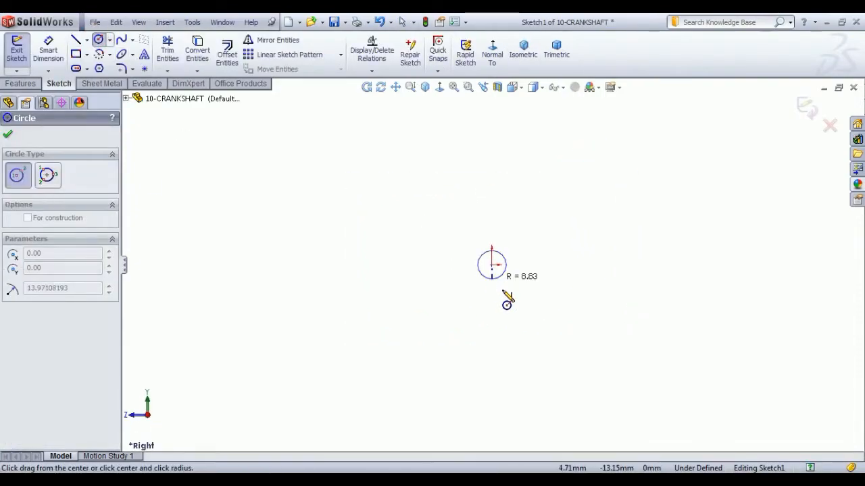
left_click(514, 287)
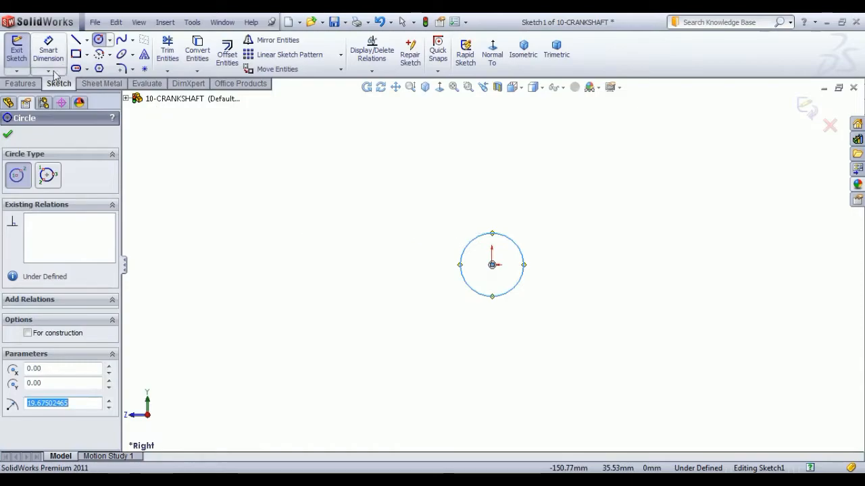
Step: Dimension the circle's diameter to 8 mm and leave the dimension command
left_click(48, 47)
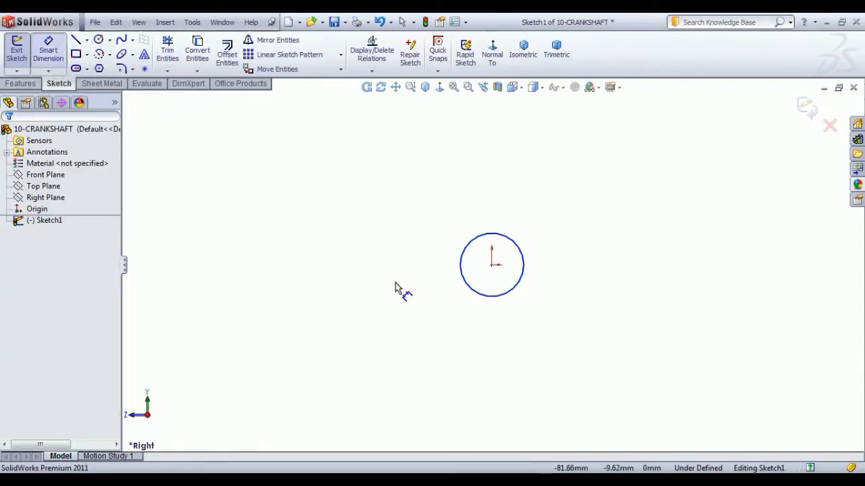
left_click(461, 273)
left_click(425, 276)
type("8")
key("Return")
right_click(385, 236)
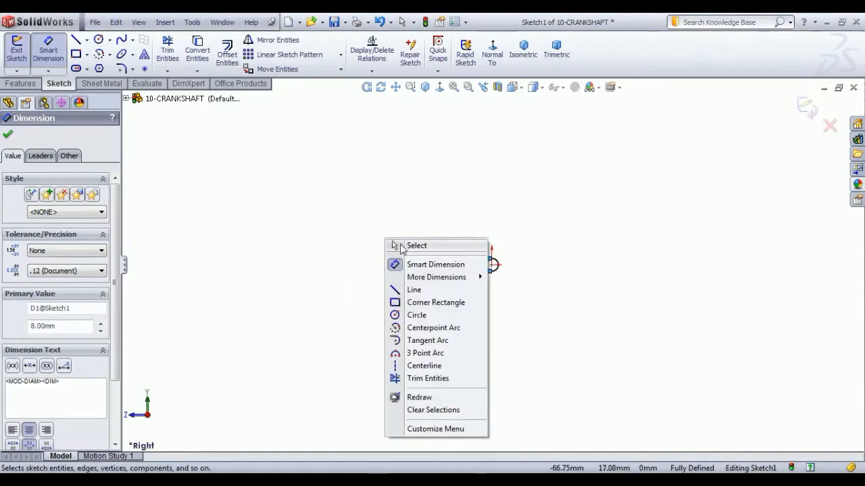
left_click(409, 245)
Step: Close the sketch and extrude the 8 mm circle as a blind boss 32 mm deep
left_click(27, 51)
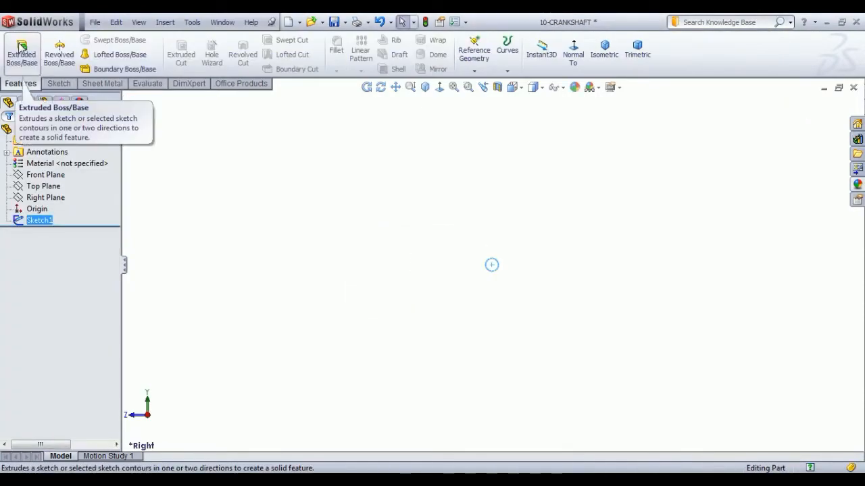
left_click(22, 66)
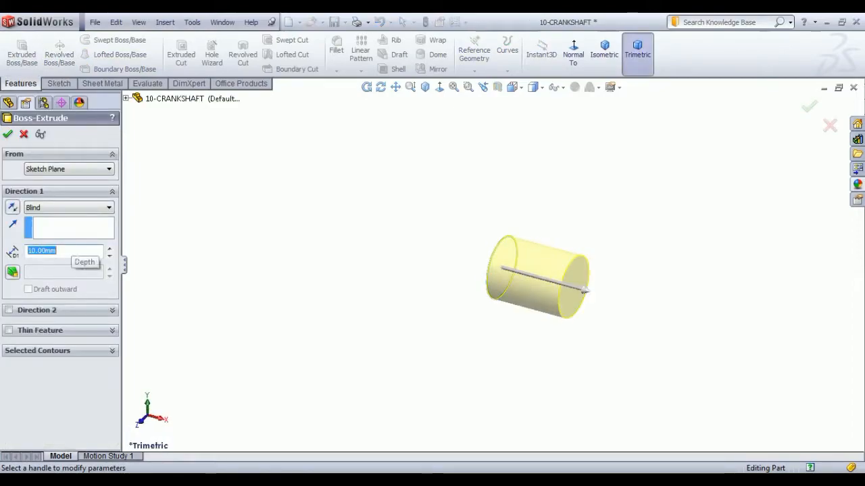
key("Return")
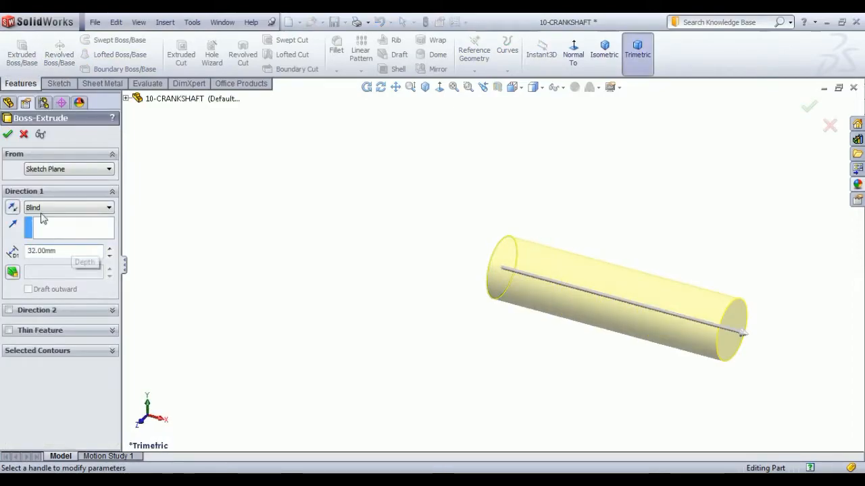
left_click(8, 134)
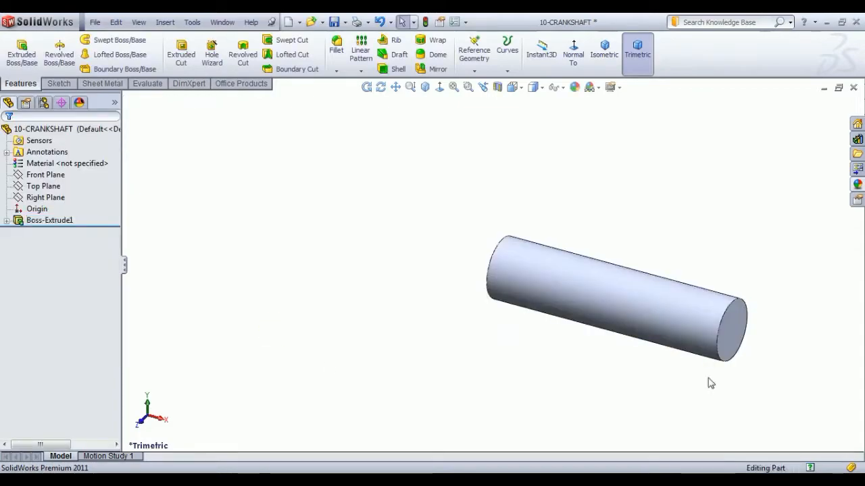
Step: Sketch a circle of about 4.8 mm radius centred on the origin on the shaft's free end face, viewed normal to it
left_click(732, 339)
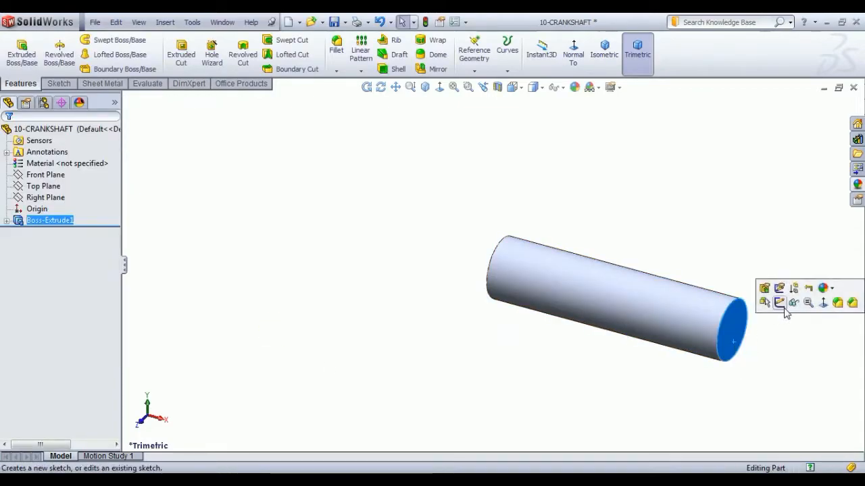
left_click(779, 304)
left_click(492, 50)
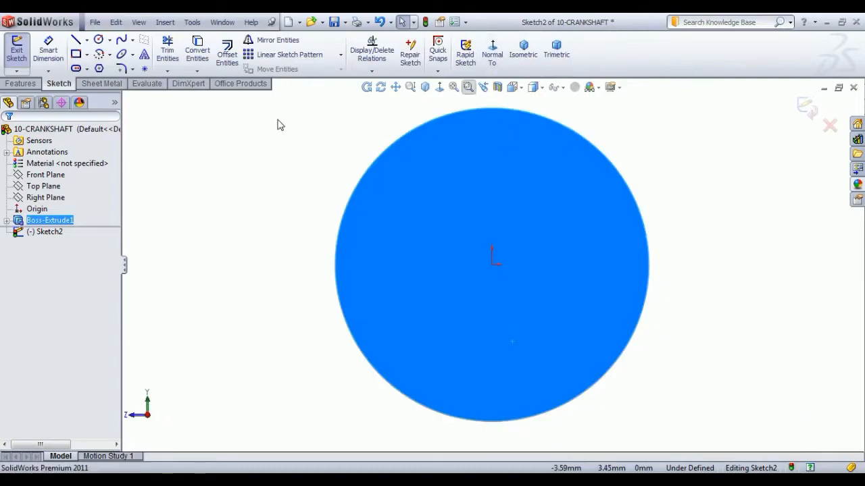
left_click(99, 40)
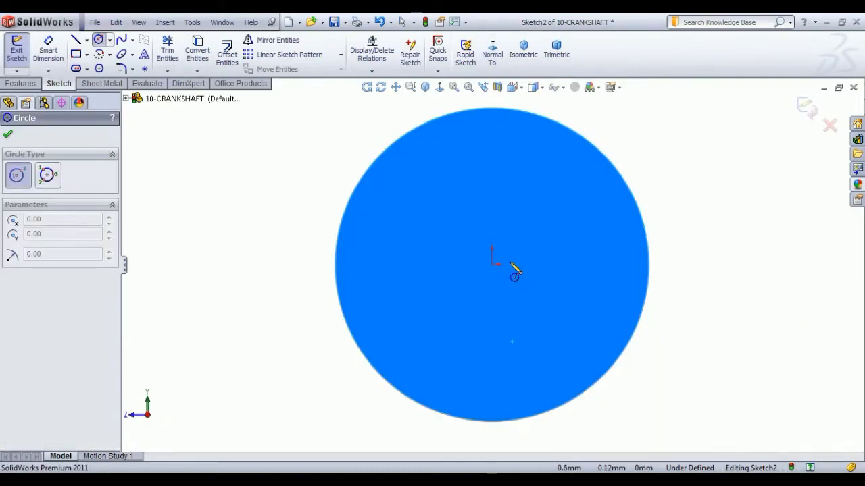
left_click(493, 265)
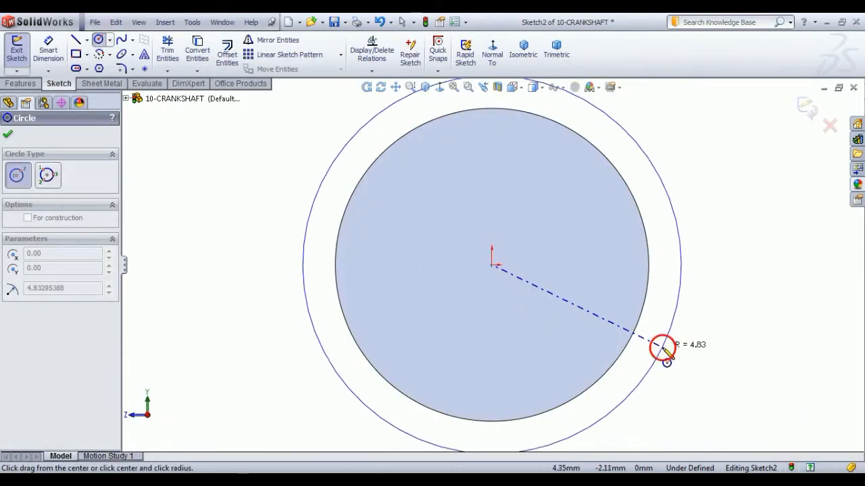
left_click(665, 351)
Step: Dimension the new circle's diameter to 10 mm and leave the dimension command
left_click(51, 51)
left_click(305, 280)
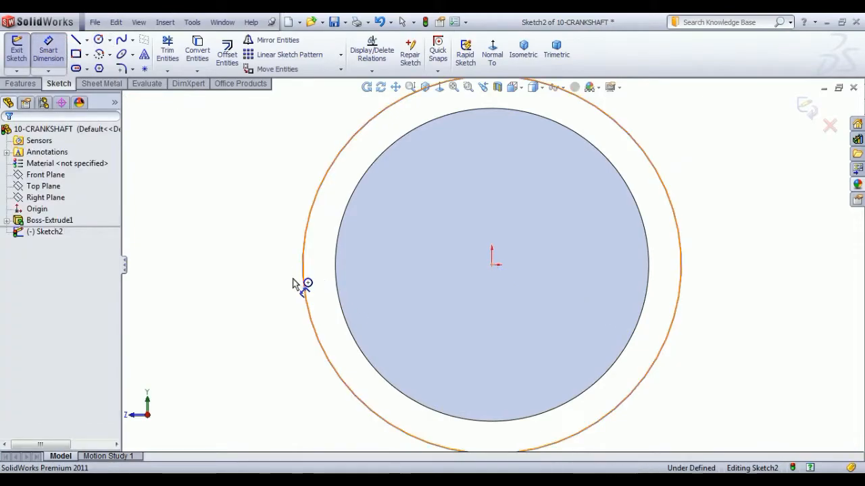
left_click(256, 287)
type("10")
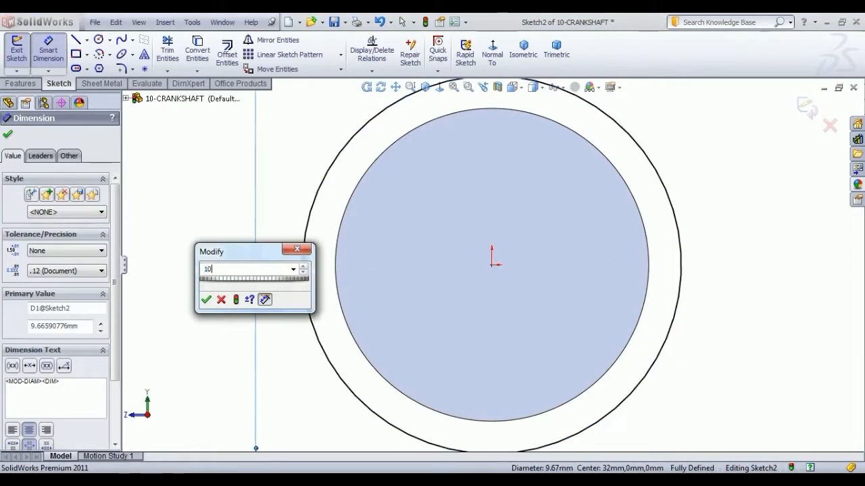
key("Return")
right_click(199, 216)
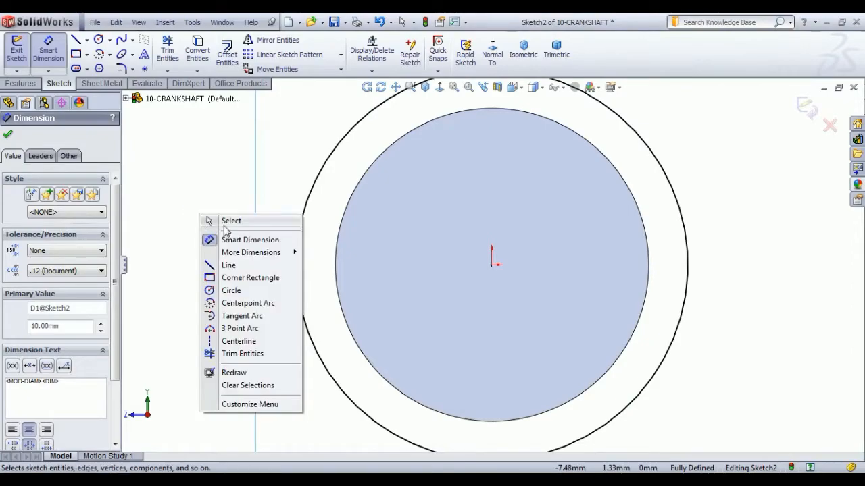
left_click(229, 221)
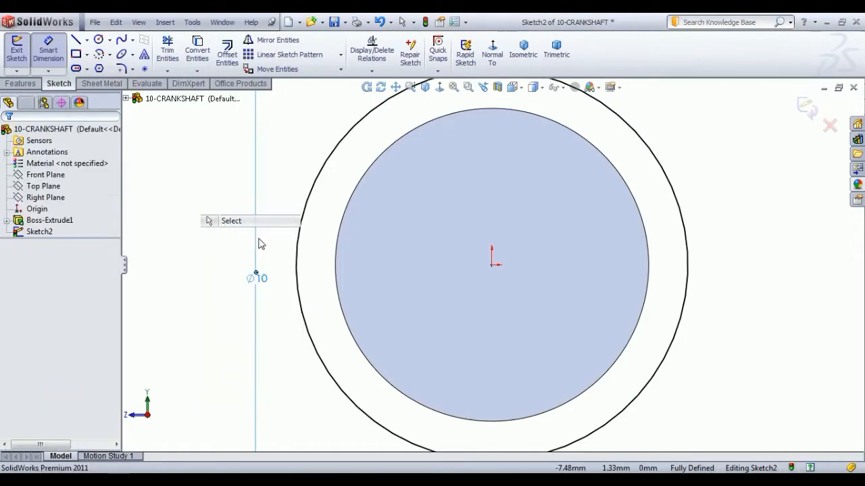
Step: Extrude the 10 mm circle 17 mm outward as a separate body, with merging turned off
left_click(17, 53)
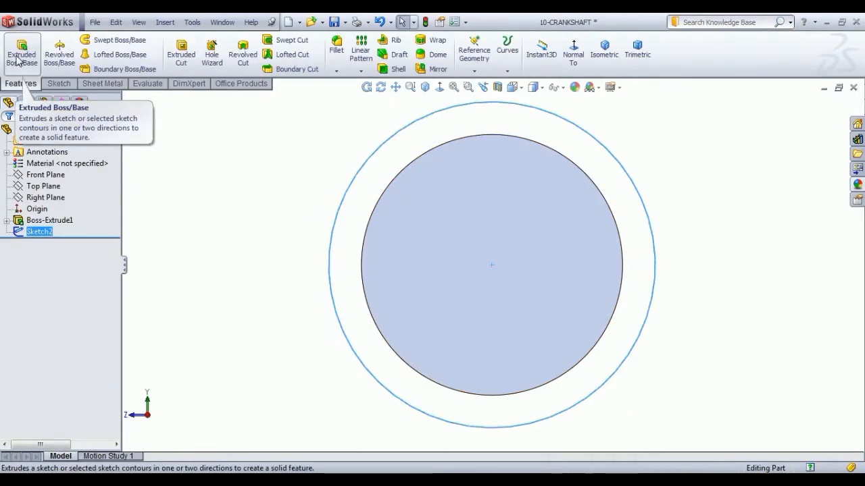
left_click(24, 64)
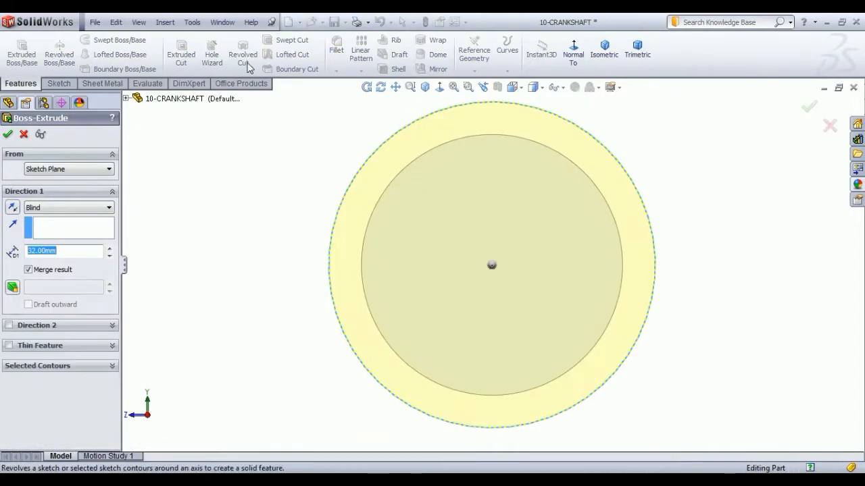
left_click(603, 49)
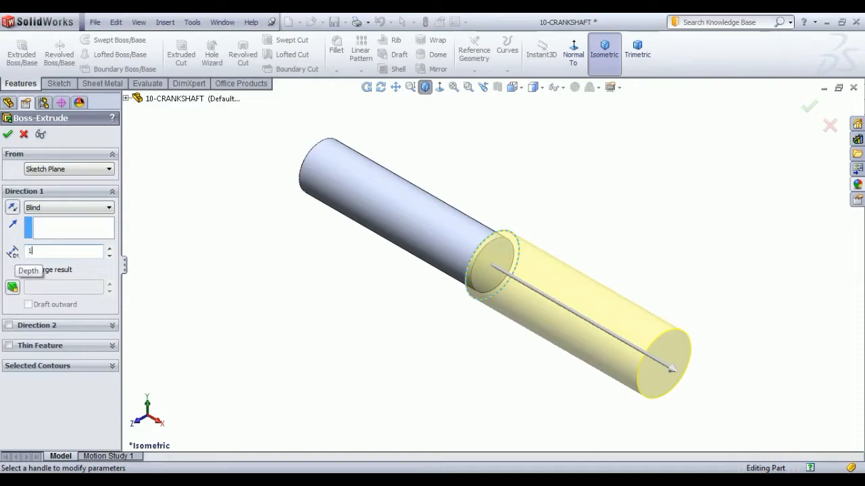
key("Return")
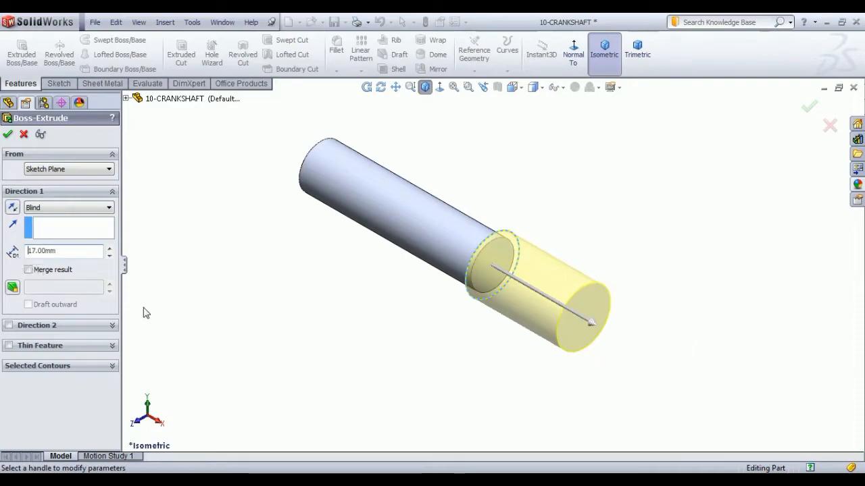
left_click(7, 134)
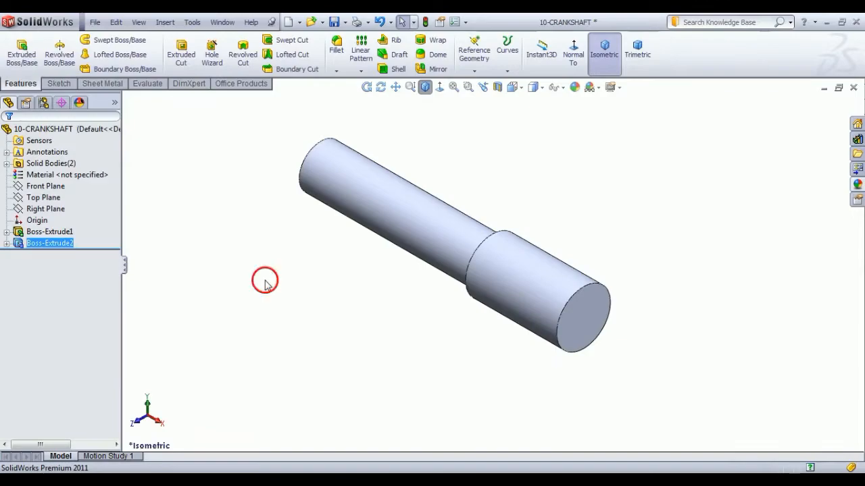
Step: Start a sketch on the 10 mm cylinder's end face and draw a corner rectangle about 24.7 by 38.4 mm around it
middle_click_drag(381, 346, 376, 328)
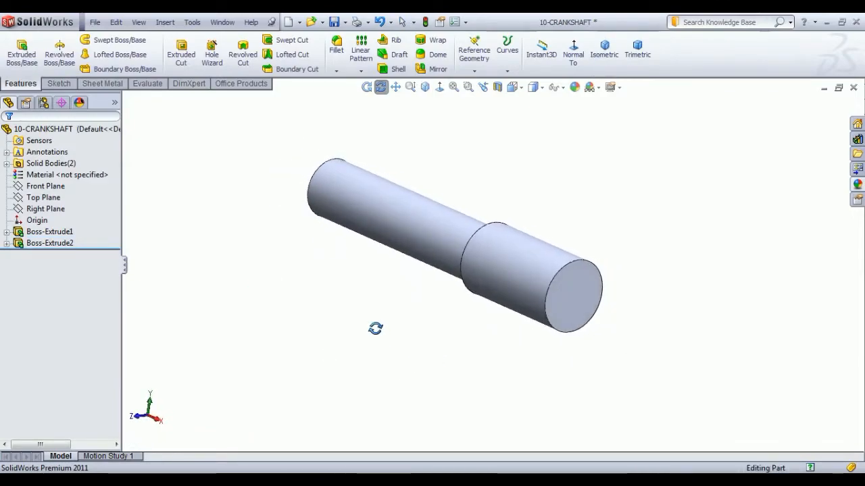
left_click(582, 324)
left_click(630, 282)
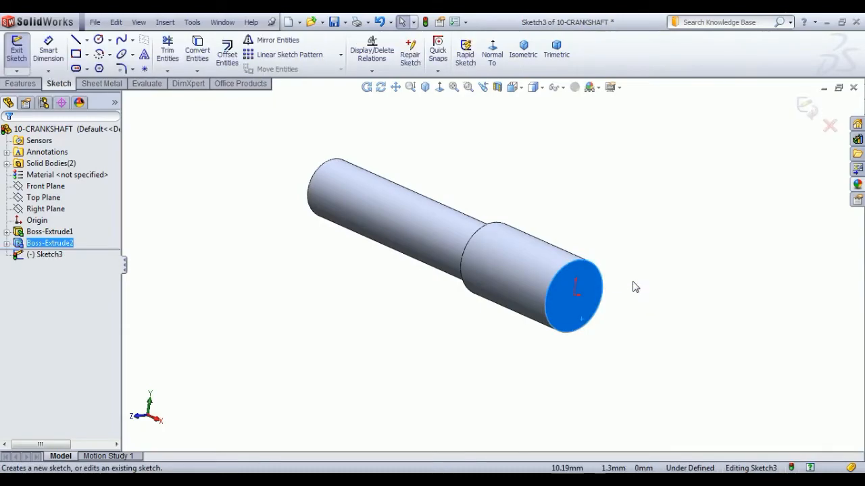
left_click(492, 54)
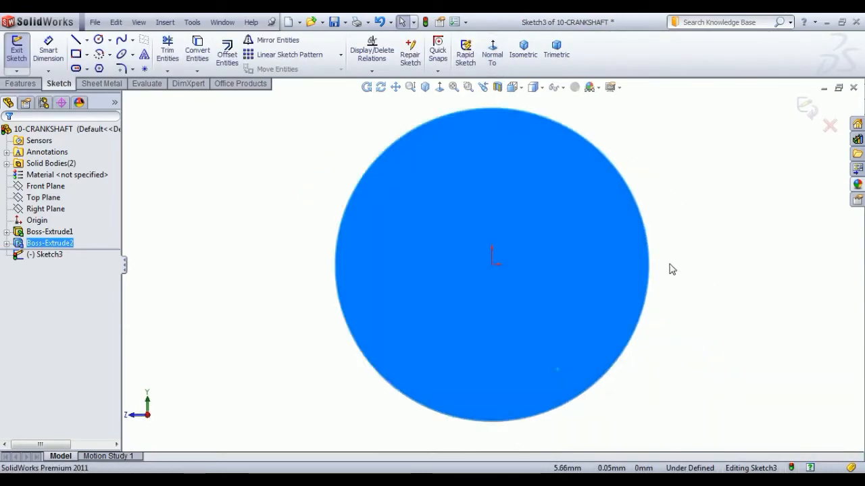
scroll(669, 269, "up", 5)
scroll(535, 139, "down", 2)
scroll(523, 178, "up", 2)
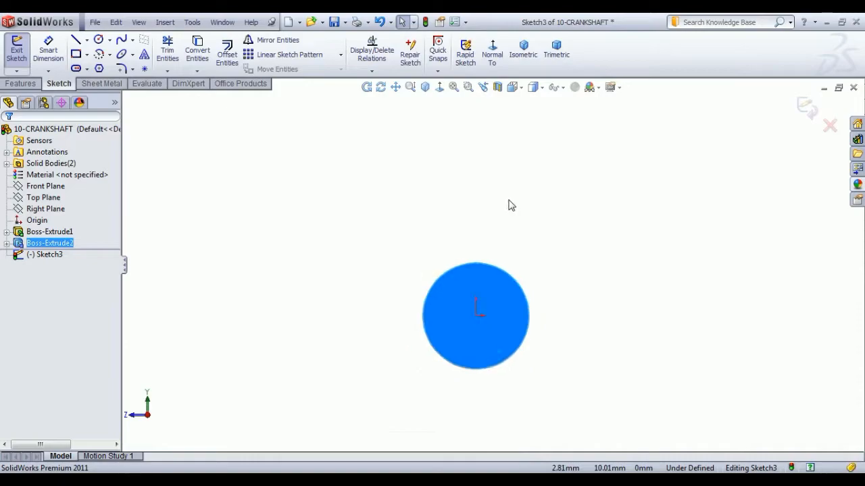
scroll(511, 205, "up", 2)
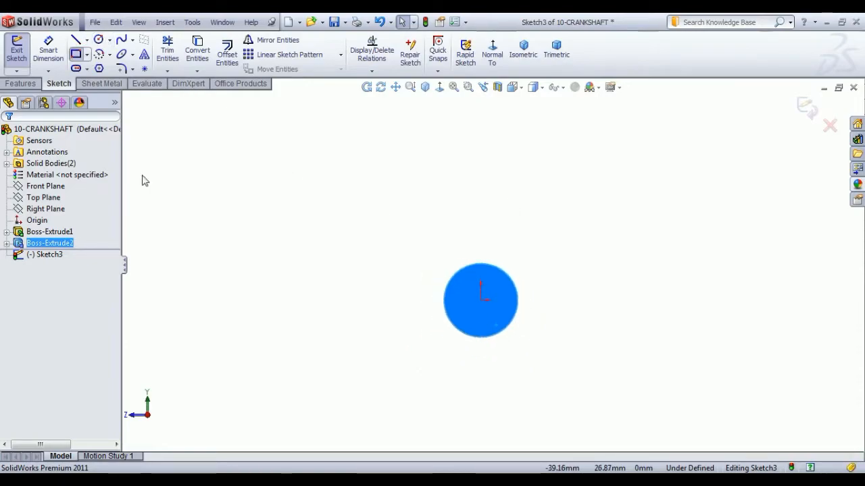
left_click_drag(403, 388, 584, 105)
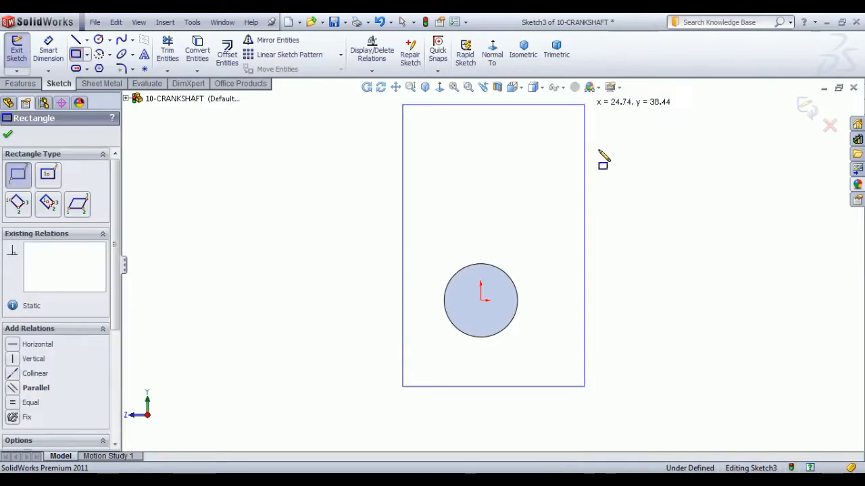
right_click(668, 176)
left_click(686, 183)
Step: Draw a vertical centerline about 41 mm long through the origin, spanning the full height of the rectangle
left_click(88, 41)
left_click(108, 54)
left_click(88, 40)
left_click(101, 66)
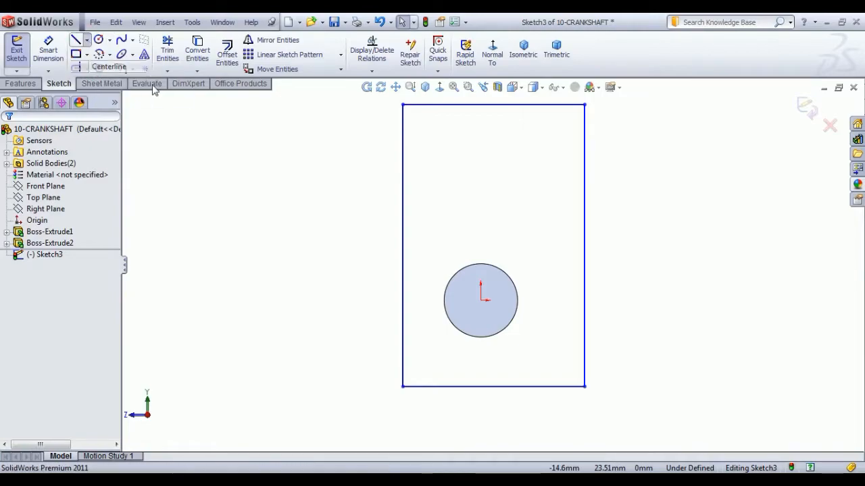
left_click(480, 400)
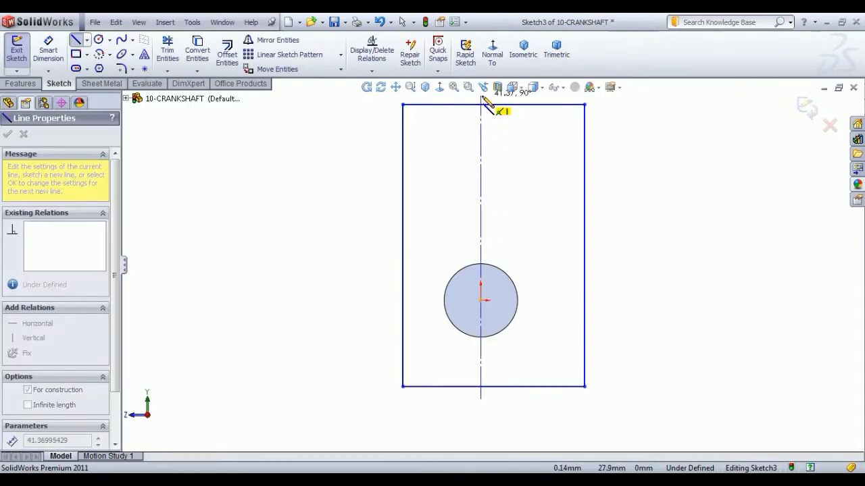
left_click(481, 96)
right_click(656, 193)
left_click(685, 202)
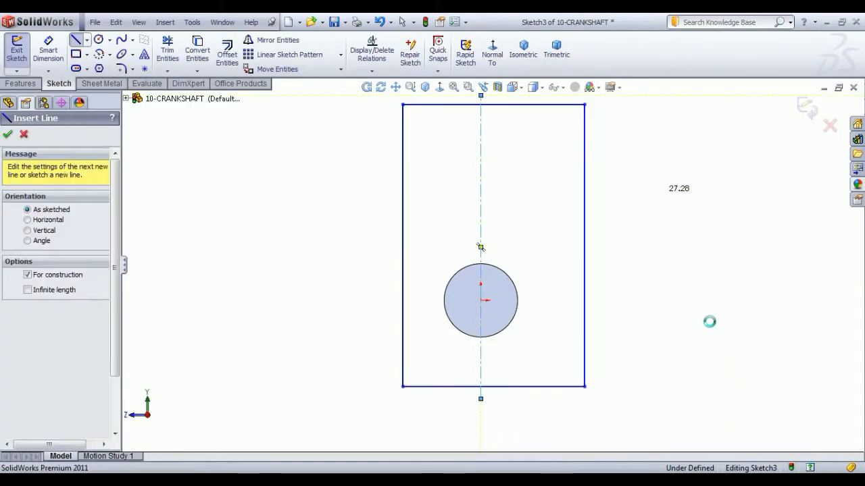
Step: Make the rectangle's two vertical sides symmetric about the centerline
left_click(690, 306)
left_click_drag(690, 306, 345, 254)
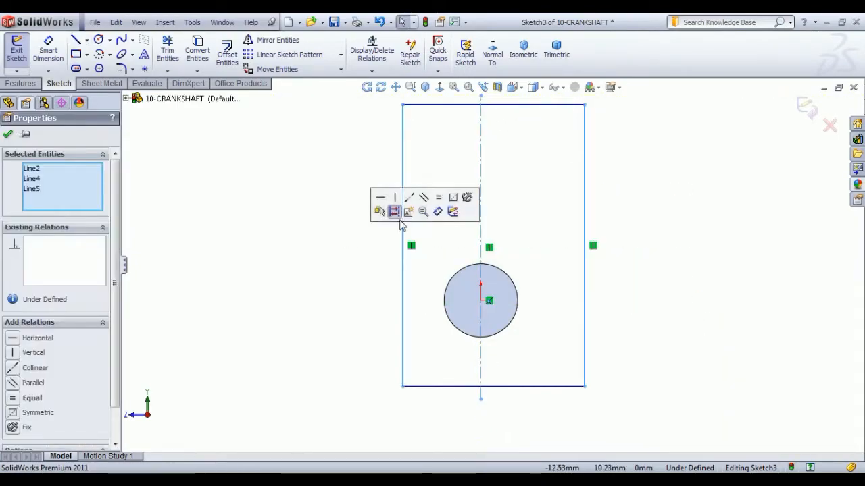
left_click(453, 199)
left_click(297, 232)
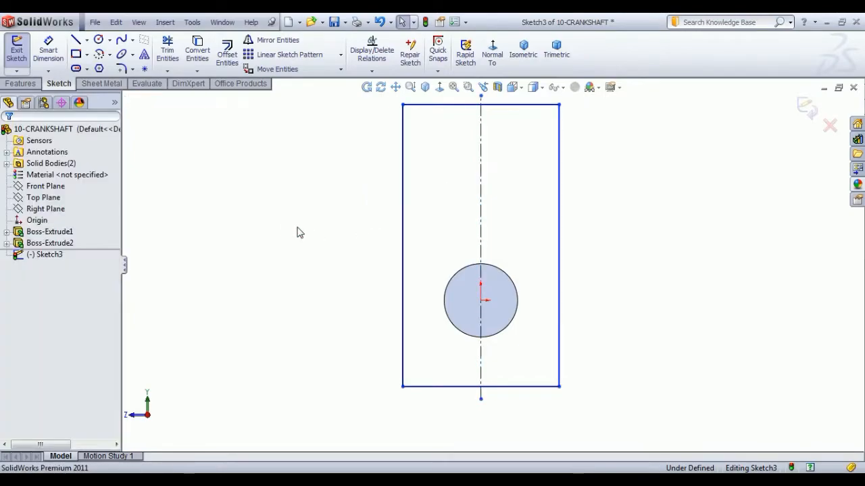
Step: Convert the circular edge of the 10 mm cylinder into a sketch circle
left_click(446, 304)
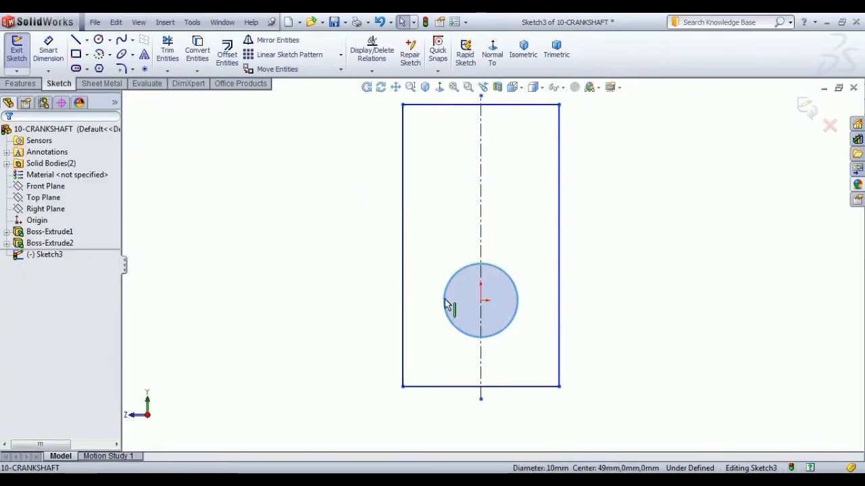
left_click(197, 51)
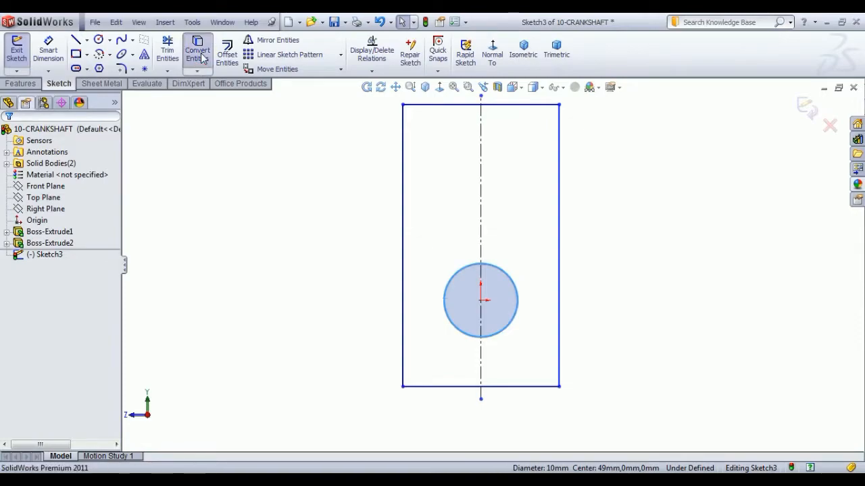
left_click(8, 137)
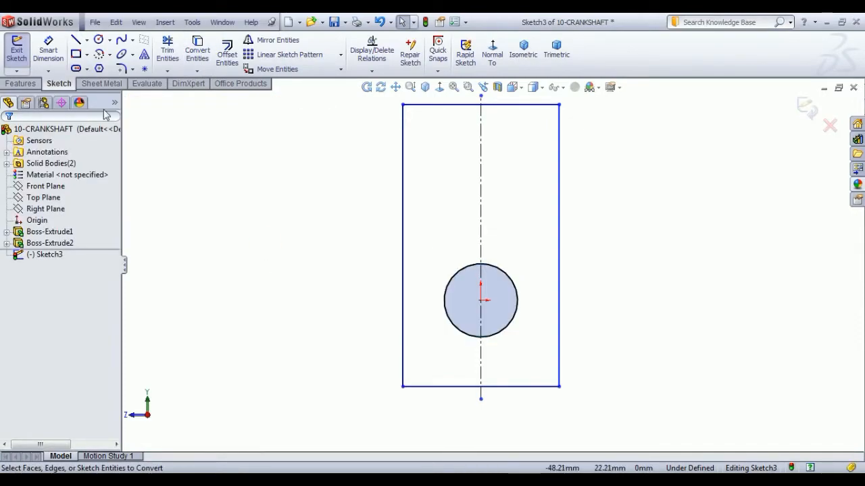
Step: Draw a circle of about 3.4 mm radius centered on the centerline, about 21.9 mm above the origin
left_click(99, 39)
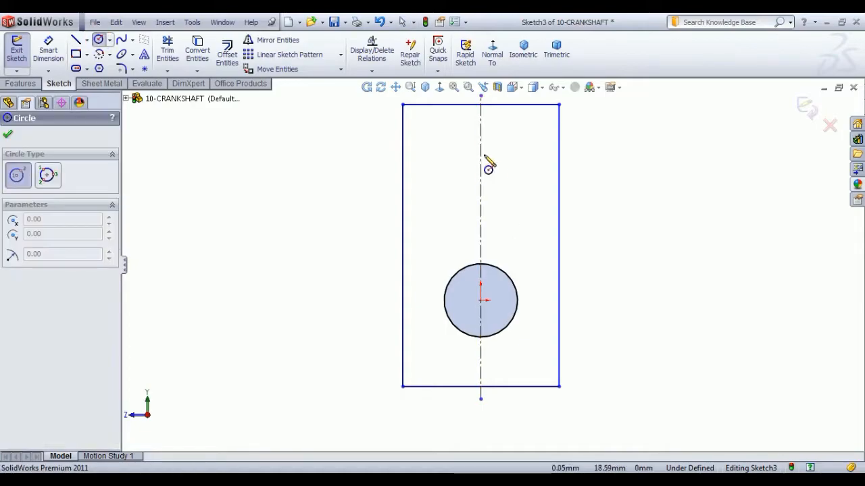
left_click(481, 140)
left_click(487, 162)
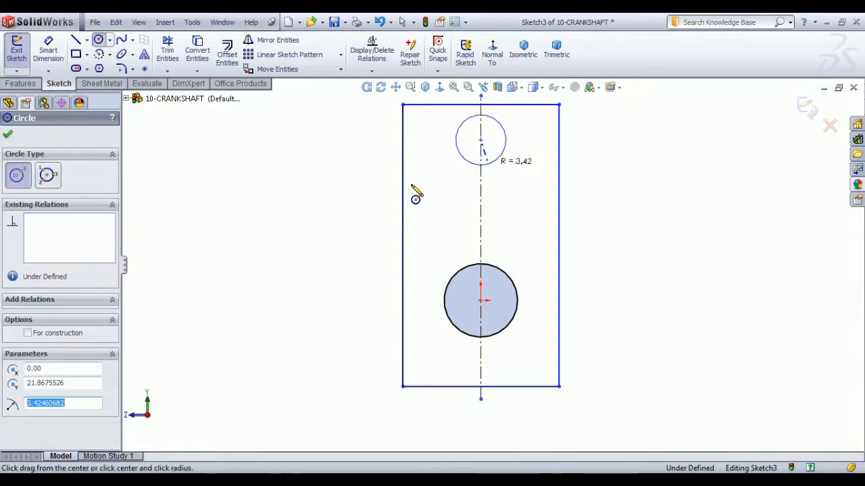
right_click(299, 177)
left_click(325, 179)
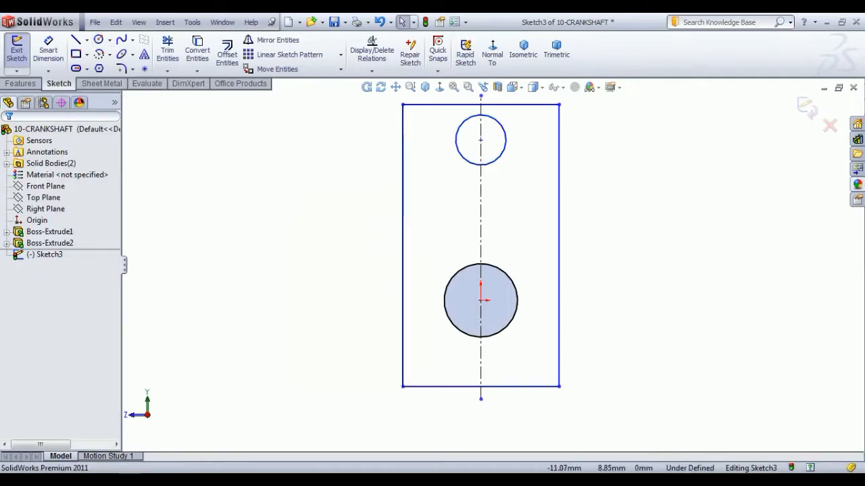
Step: Make the upper circle equal in size to the converted lower circle
left_click(457, 273)
left_click(479, 168, "ctrl")
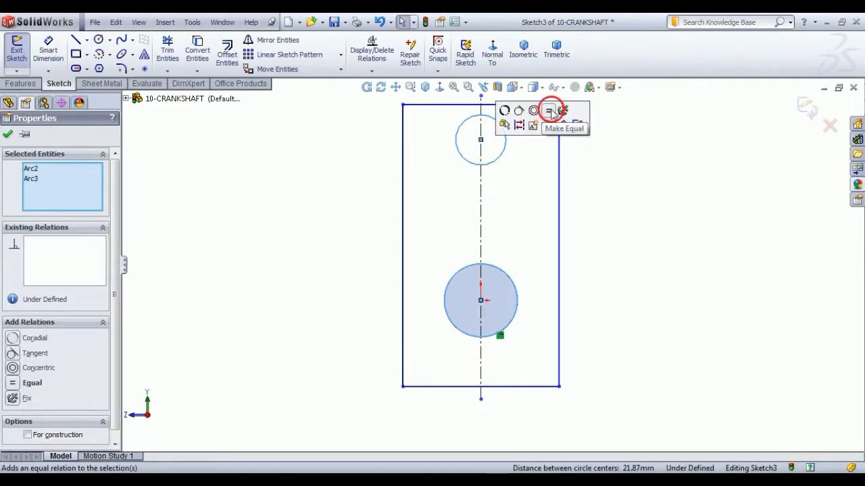
left_click(551, 112)
left_click(619, 246)
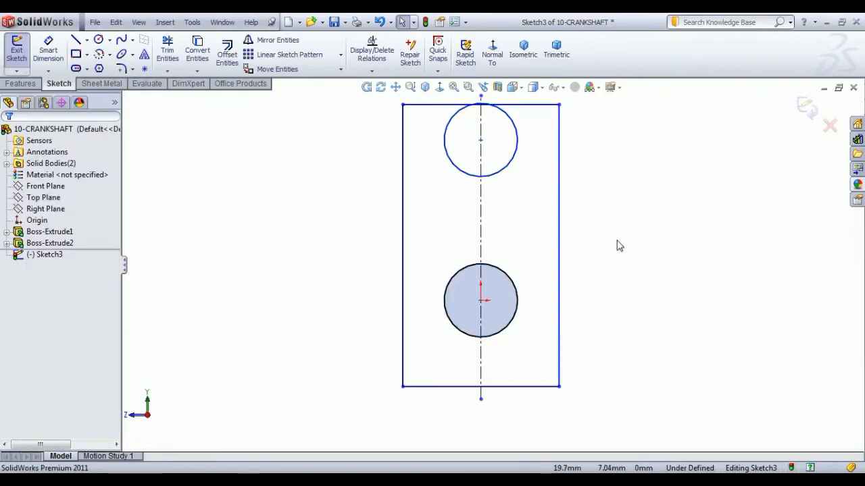
Step: Dimension the vertical distance between the two circle centers as 20 mm
left_click(48, 49)
left_click(480, 140)
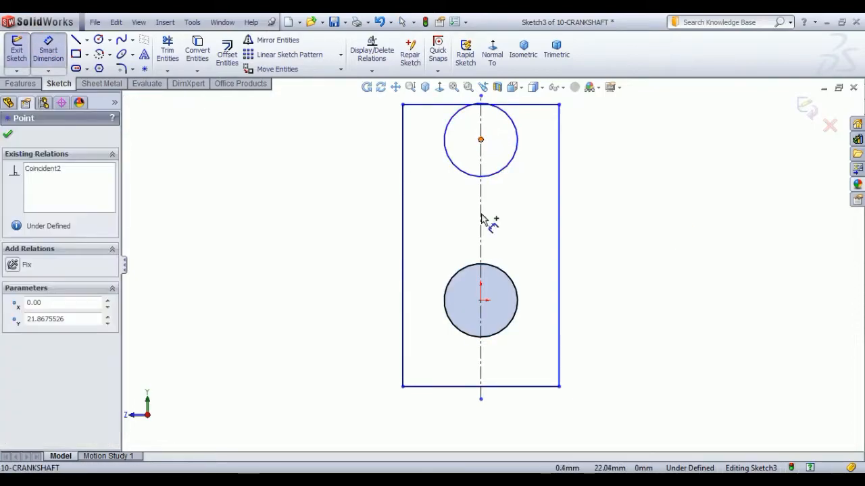
left_click(480, 300)
left_click(576, 230)
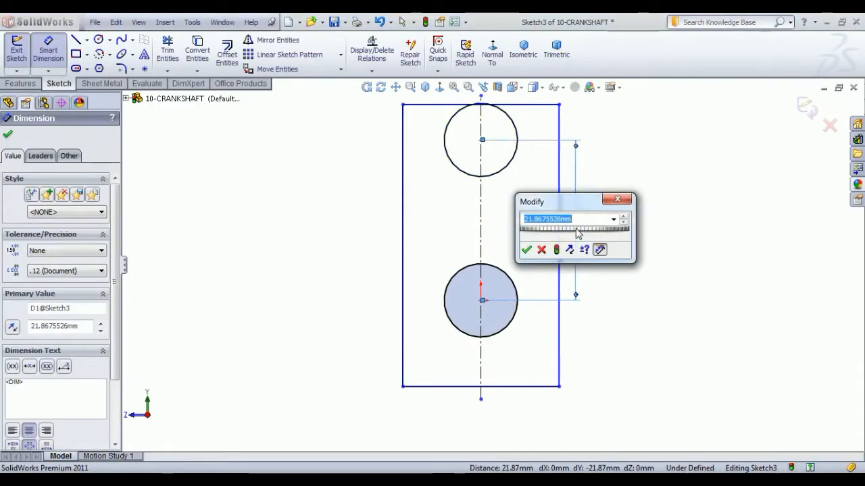
key("Return")
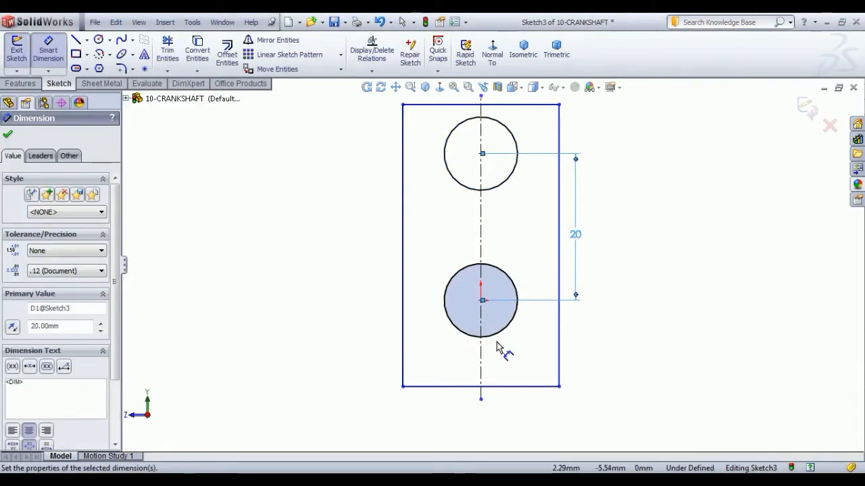
Step: Dimension the rectangle's bottom edge 8 mm from the lower circle's center
left_click(509, 332)
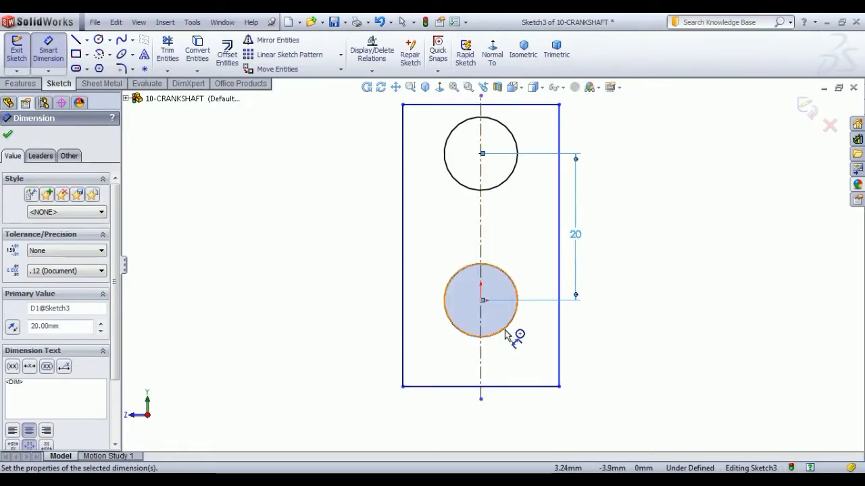
left_click(513, 387)
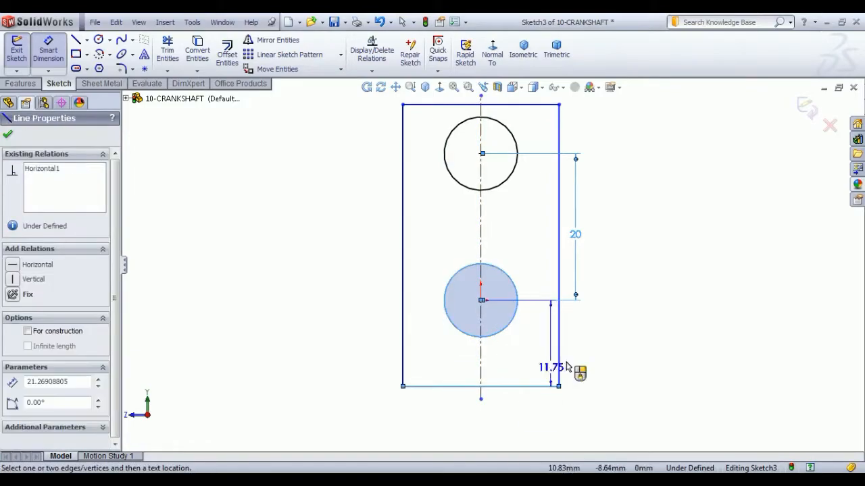
left_click(580, 363)
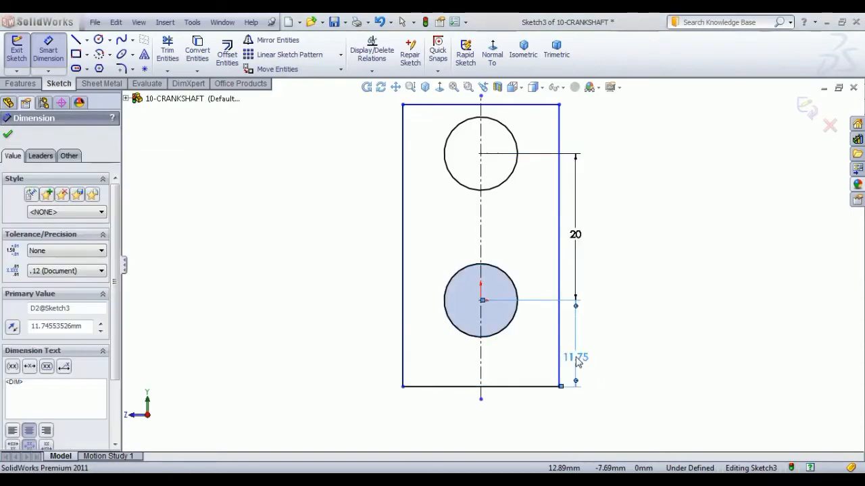
type("8.00mm")
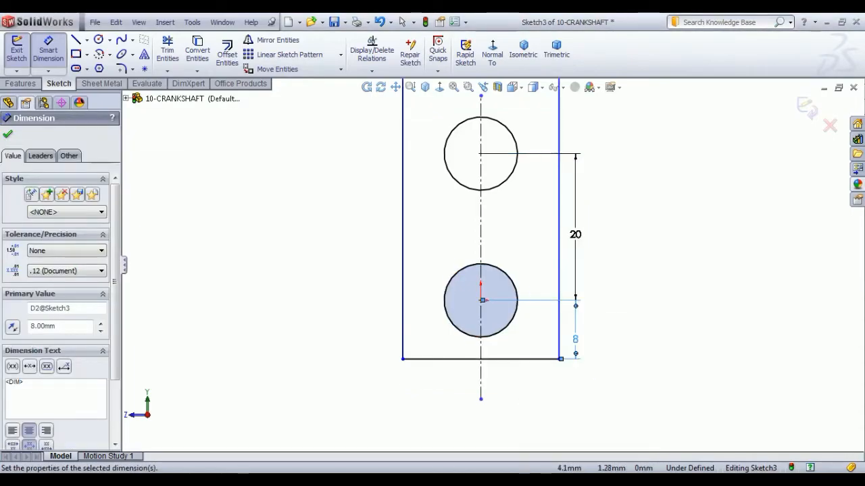
Step: Dimension the rectangle's top edge 10 mm from the upper circle's center
scroll(509, 289, "up", 4)
scroll(499, 162, "down", 3)
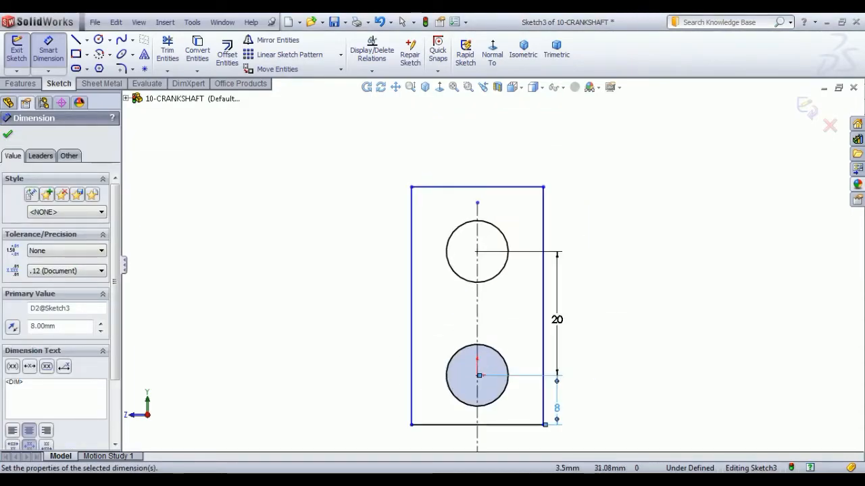
left_click(505, 276)
left_click(507, 187)
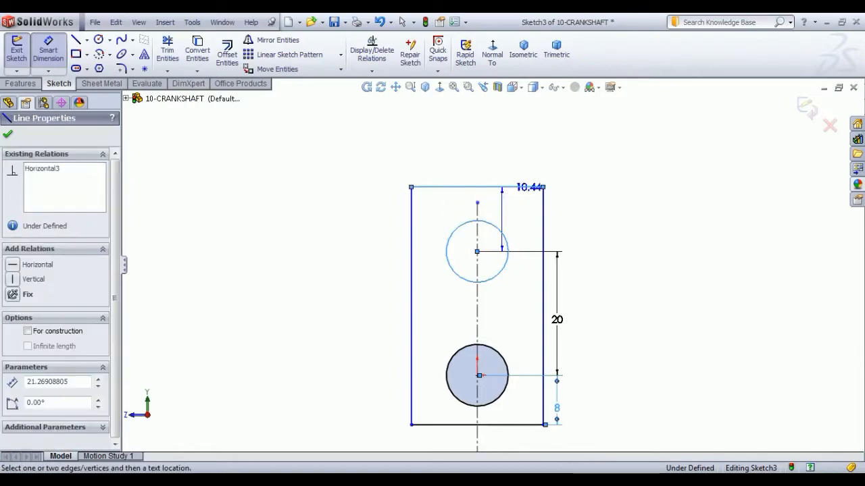
left_click(579, 222)
type("10")
key("Return")
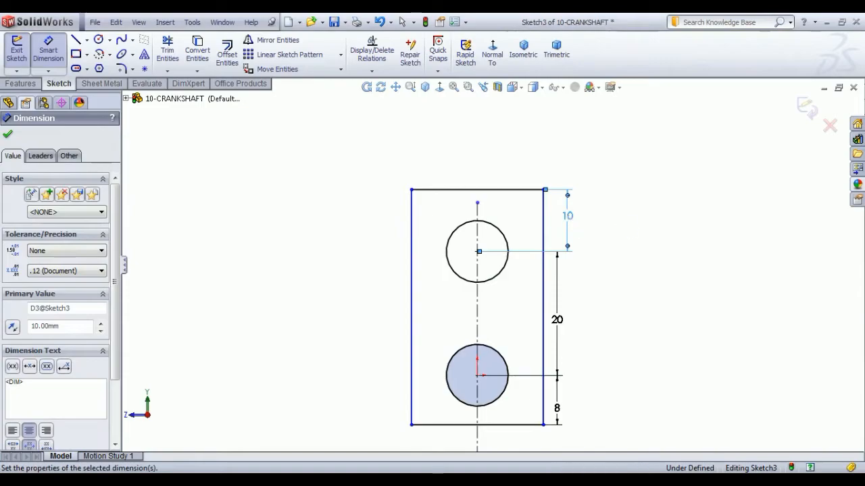
Step: Dimension the rectangle's width as 16 mm and leave the dimension tool
key("z")
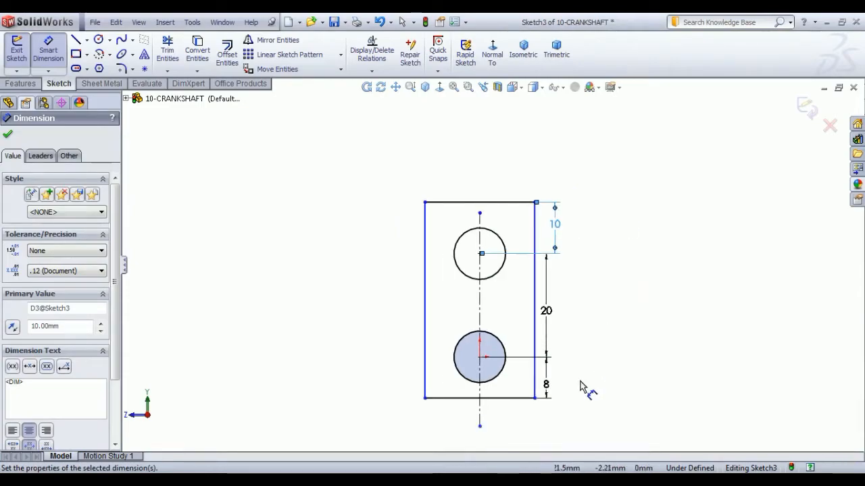
left_click(463, 202)
left_click(465, 177)
type("16")
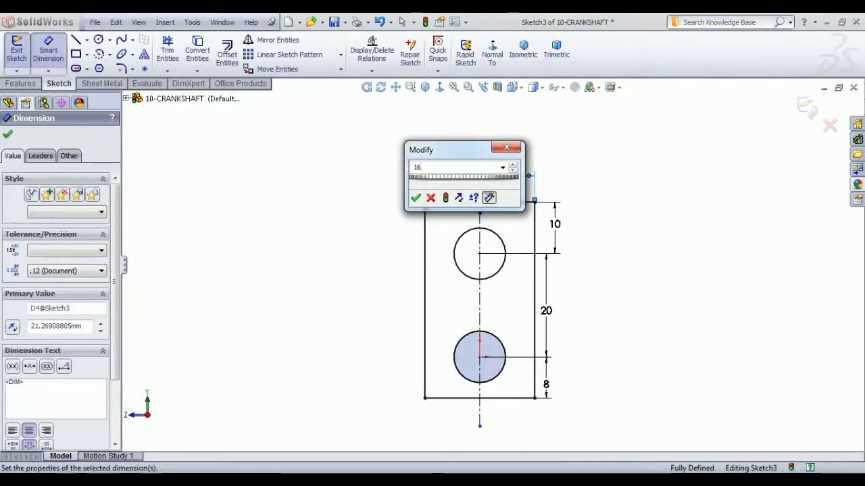
key("Return")
right_click(608, 134)
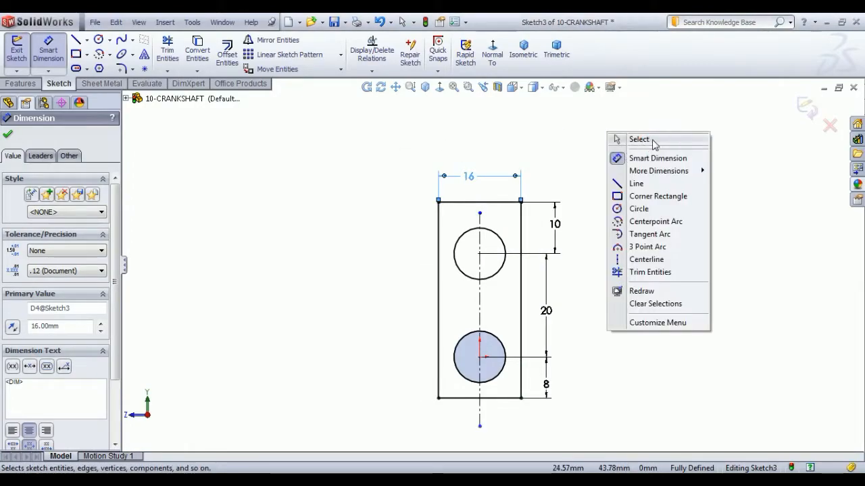
left_click(653, 140)
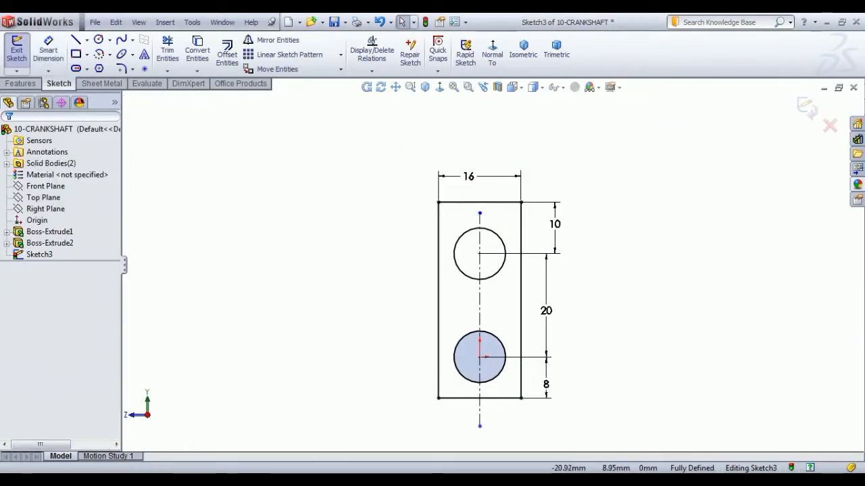
Step: Round all four corners of the rectangle with 5 mm sketch fillets
left_click(120, 68)
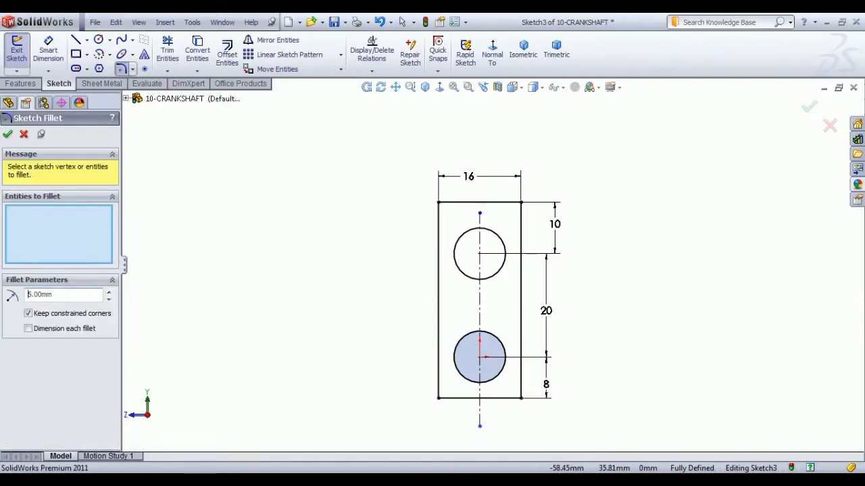
left_click(438, 202)
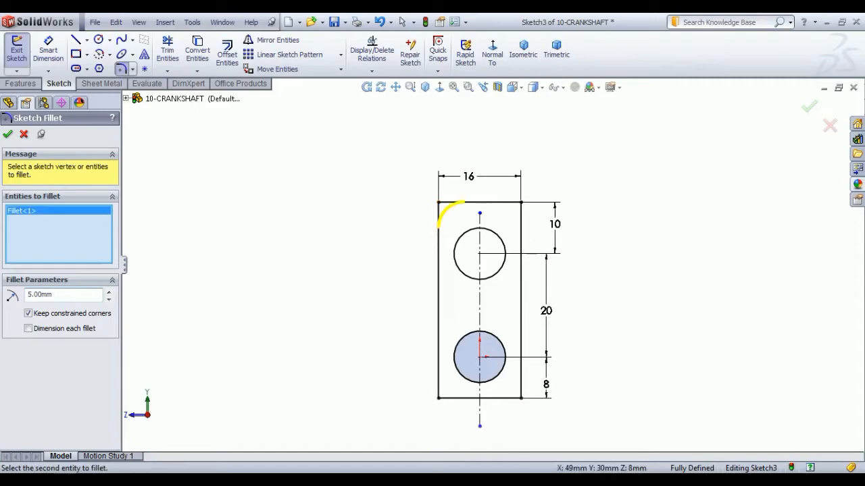
left_click(521, 202)
left_click(520, 398)
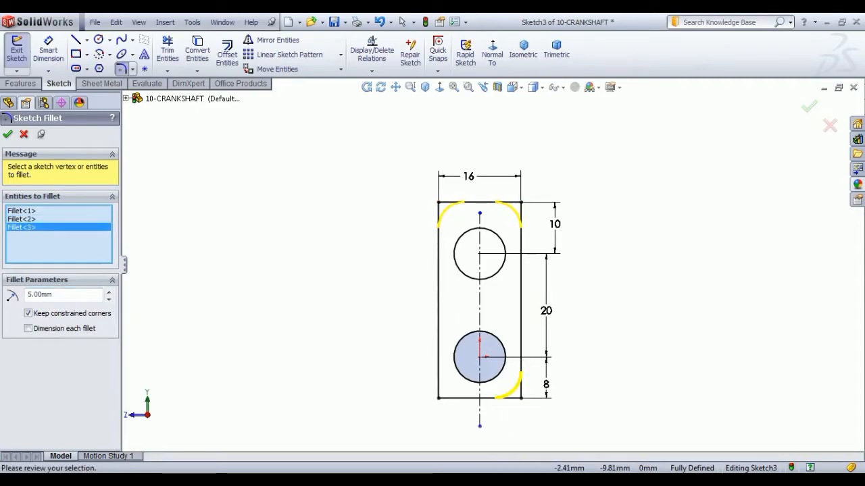
left_click(438, 398)
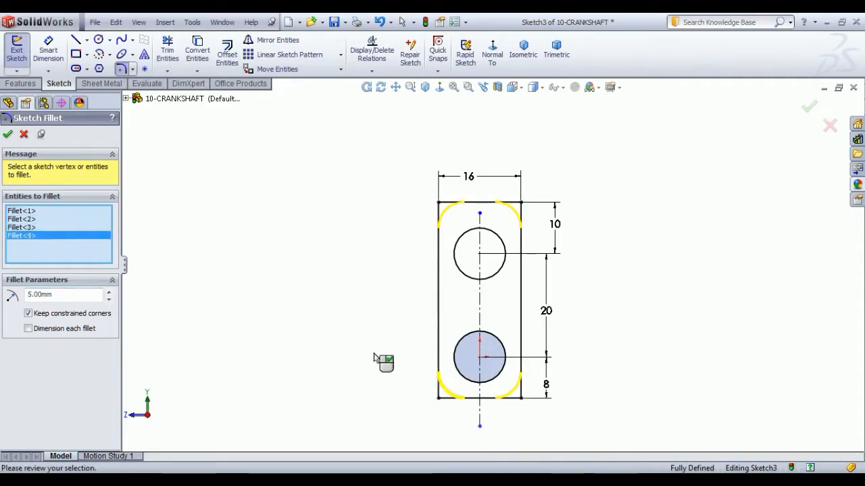
left_click(8, 134)
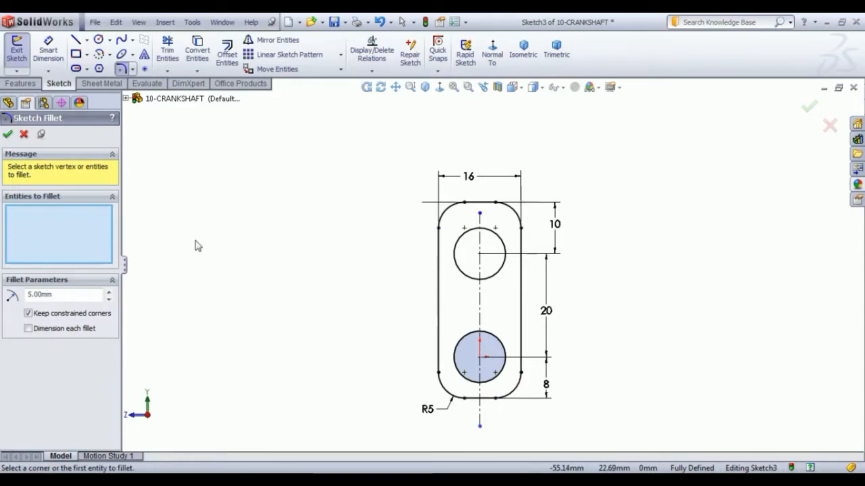
left_click(13, 134)
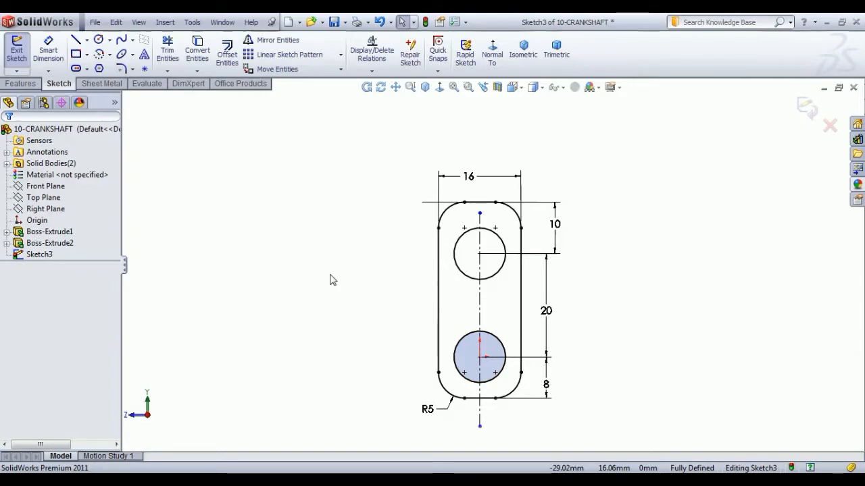
Step: Extrude the web sketch 8 mm in the reversed direction, back over the 10 mm cylinder, as a separate body with merging turned off
left_click(16, 51)
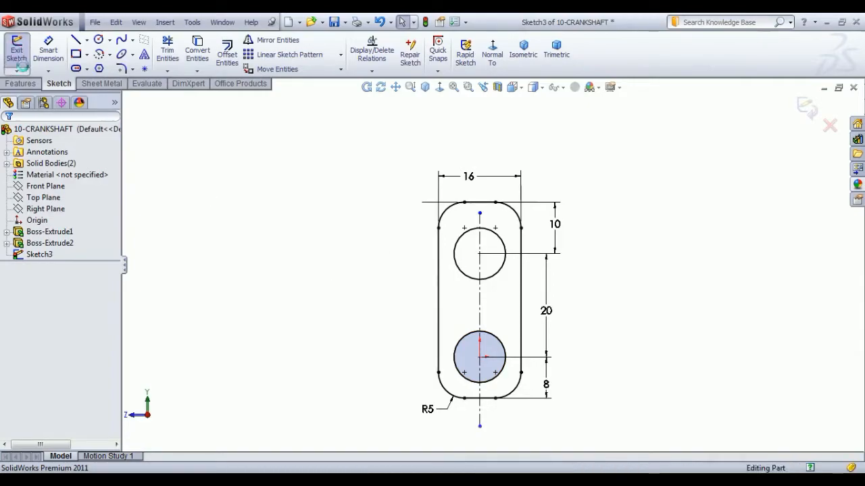
left_click(24, 55)
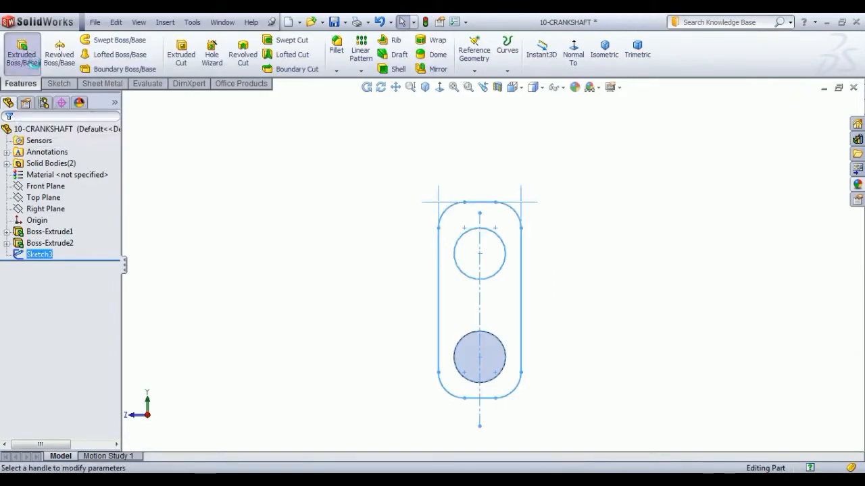
left_click(603, 48)
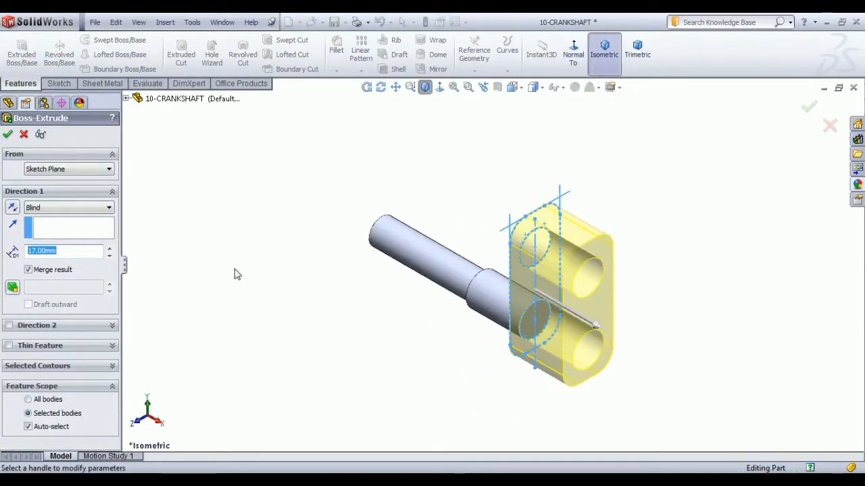
left_click(28, 270)
left_click(11, 208)
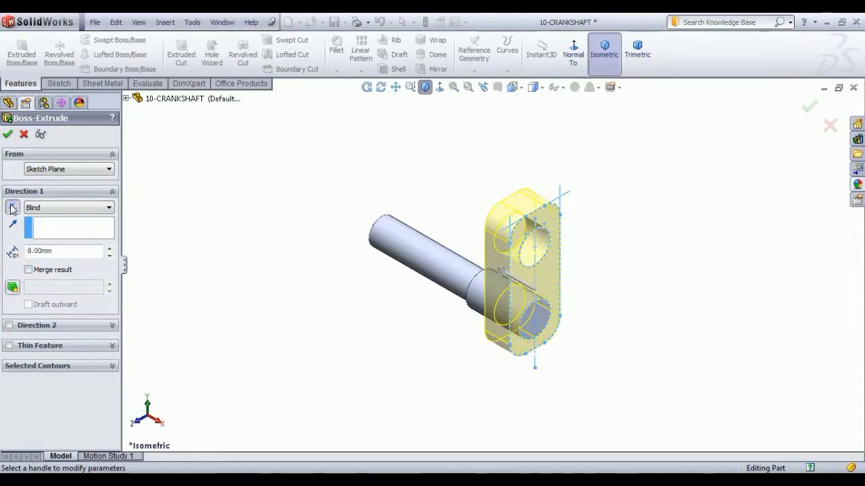
left_click(8, 135)
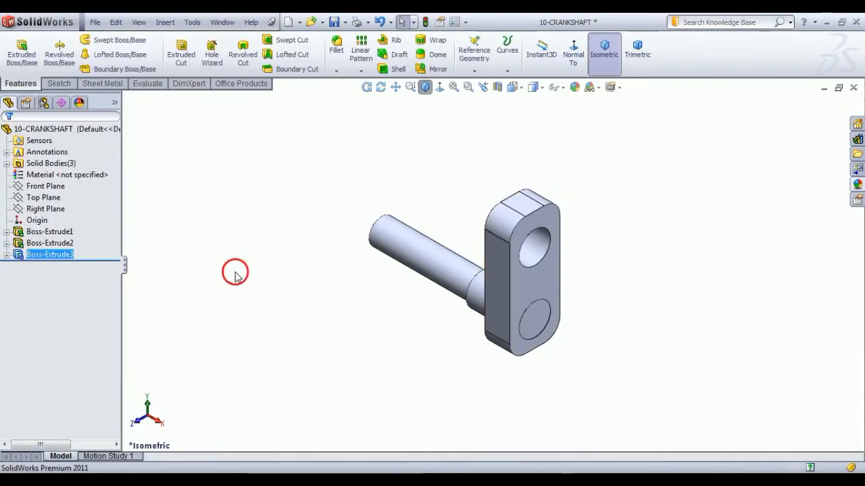
Step: Create a sketch on the web's journal-side face containing the converted edge of the crankpin hole
middle_click_drag(300, 356, 414, 318)
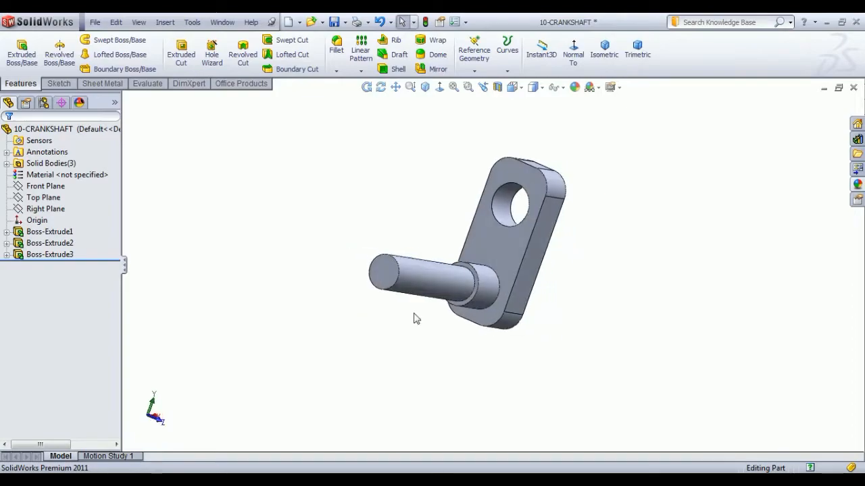
left_click(508, 262)
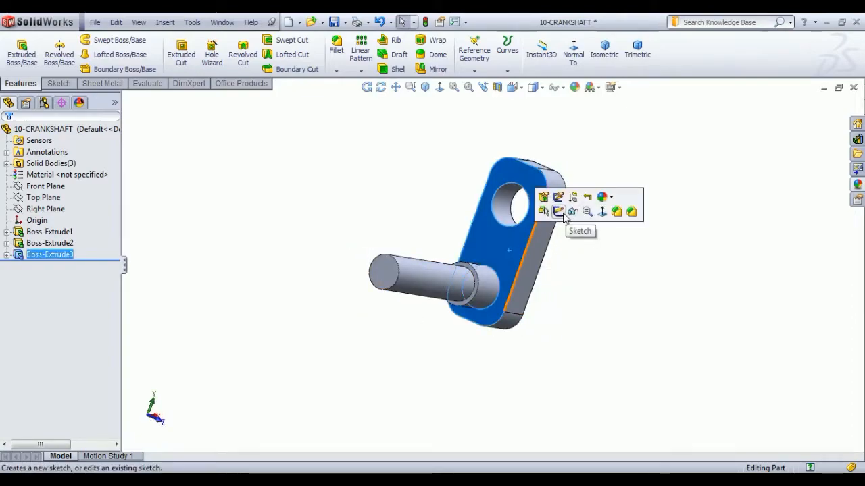
left_click(569, 214)
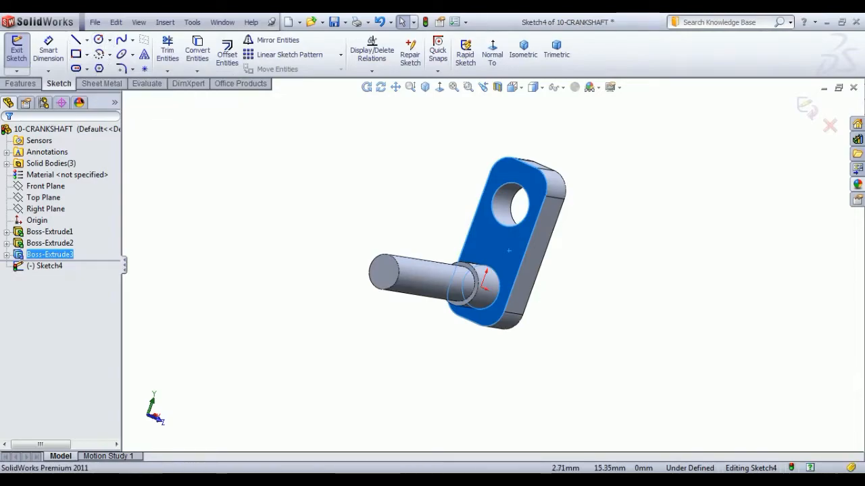
left_click(515, 222)
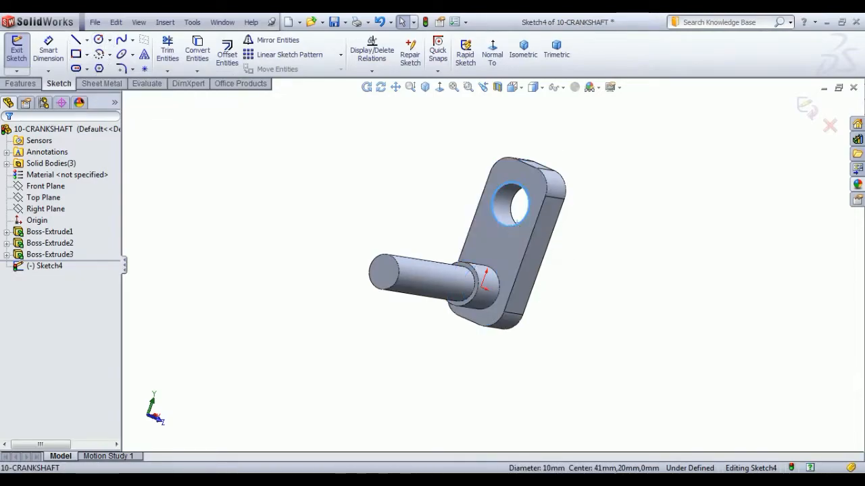
left_click(206, 59)
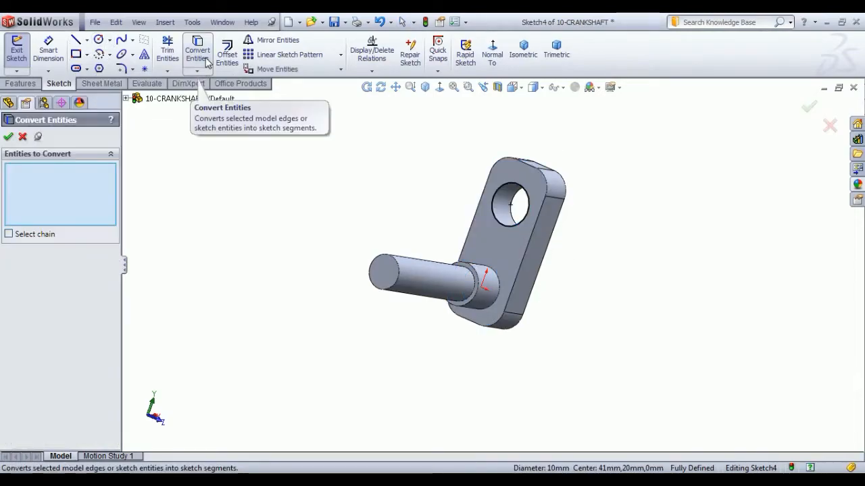
left_click(9, 137)
left_click(17, 50)
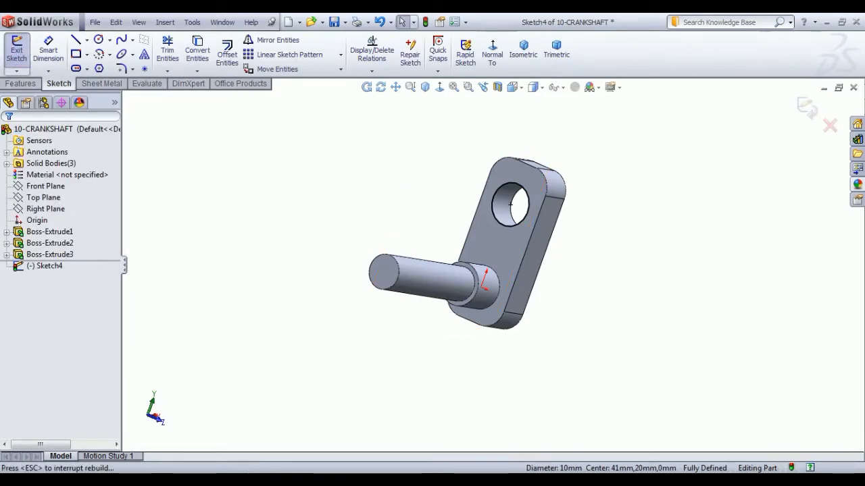
Step: Extrude the hole-edge sketch 28 mm in the reversed direction through the web as a separate crankpin body with merging turned off
left_click(23, 57)
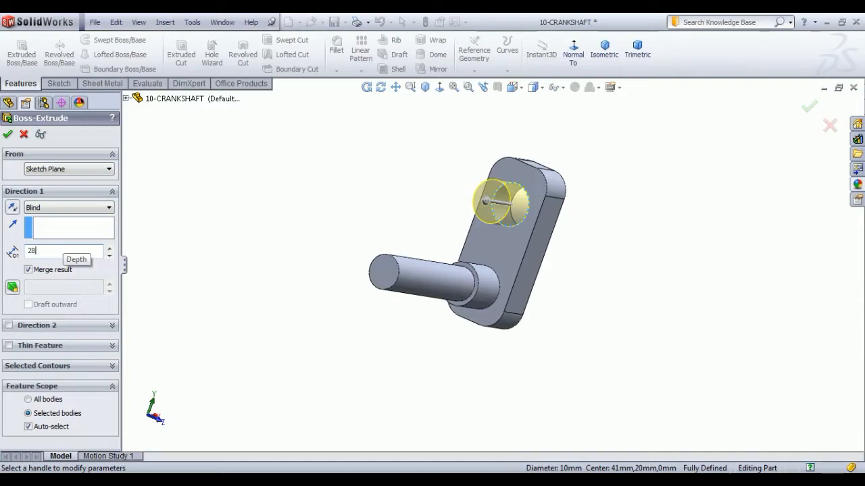
key("Return")
left_click(12, 207)
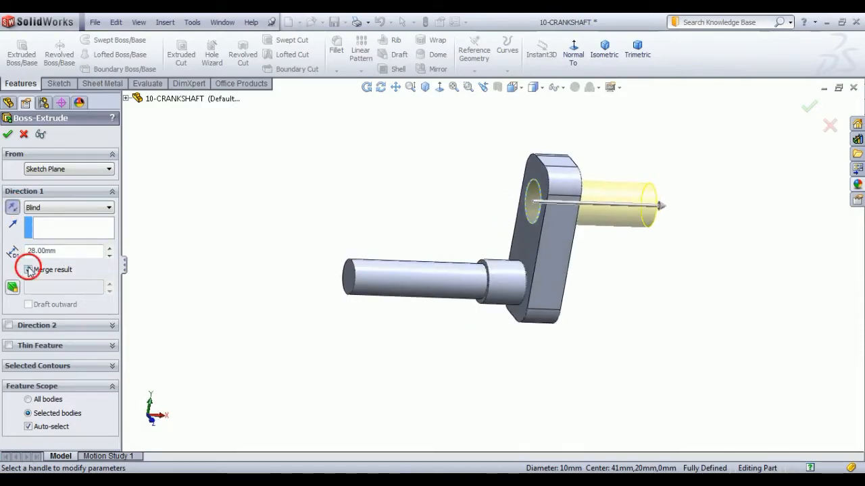
left_click(27, 270)
left_click(7, 135)
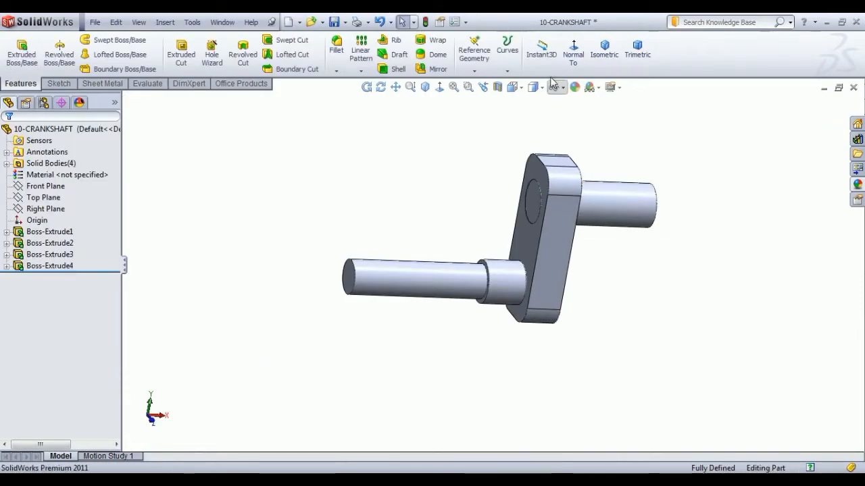
Step: Create a reference plane midway between the two end faces of the crankpin
left_click(474, 57)
left_click(487, 84)
middle_click_drag(444, 212, 571, 262)
left_click(531, 208)
left_click(508, 223)
middle_click_drag(276, 276, 343, 280)
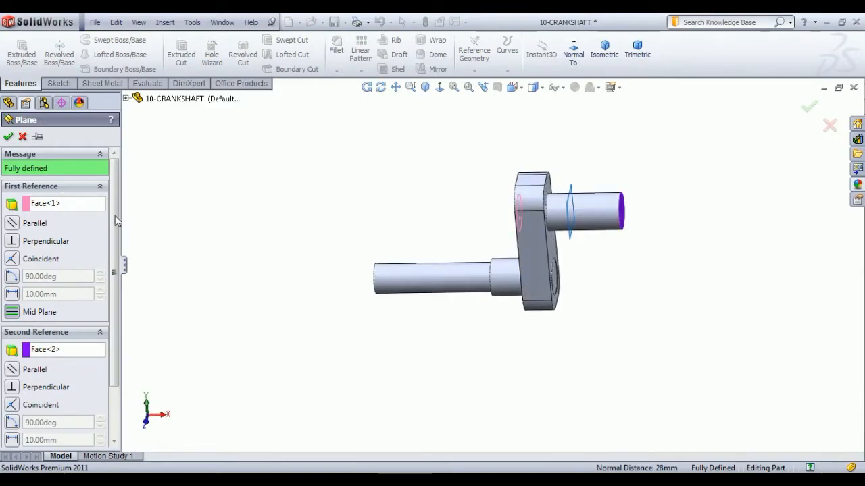
left_click(9, 137)
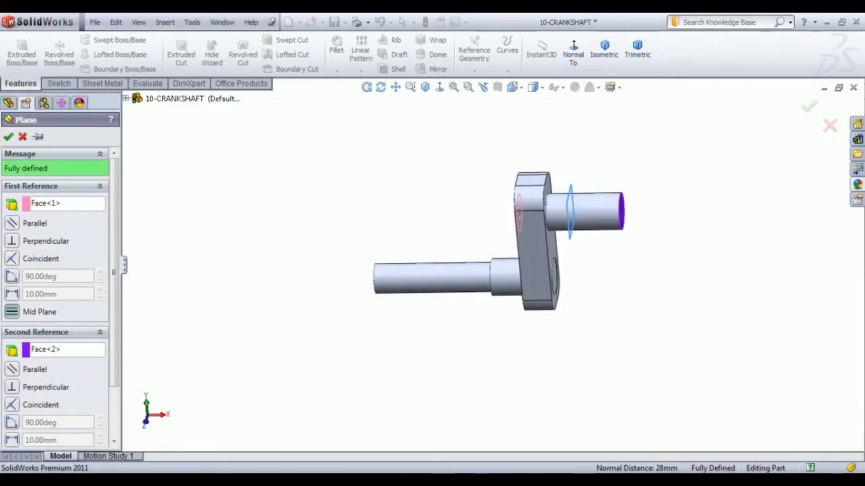
left_click(281, 267)
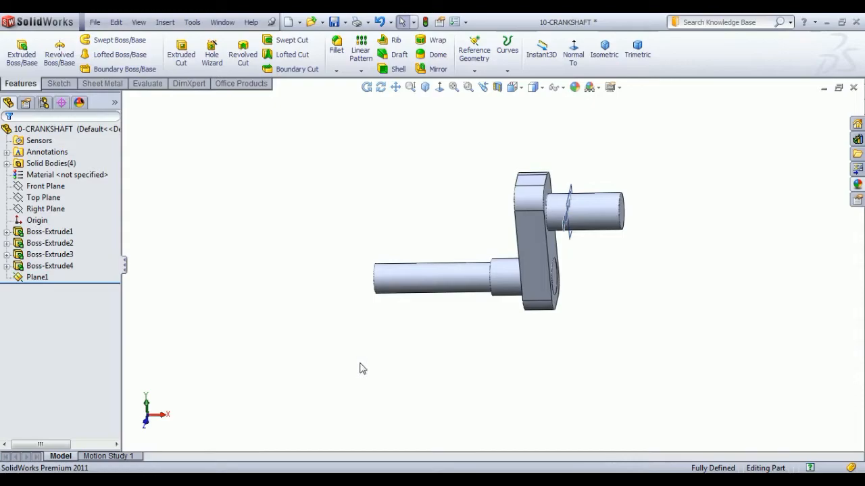
Step: Mirror the web and 10 mm journal bodies about Plane1 without merging solids
middle_click_drag(488, 399, 473, 379)
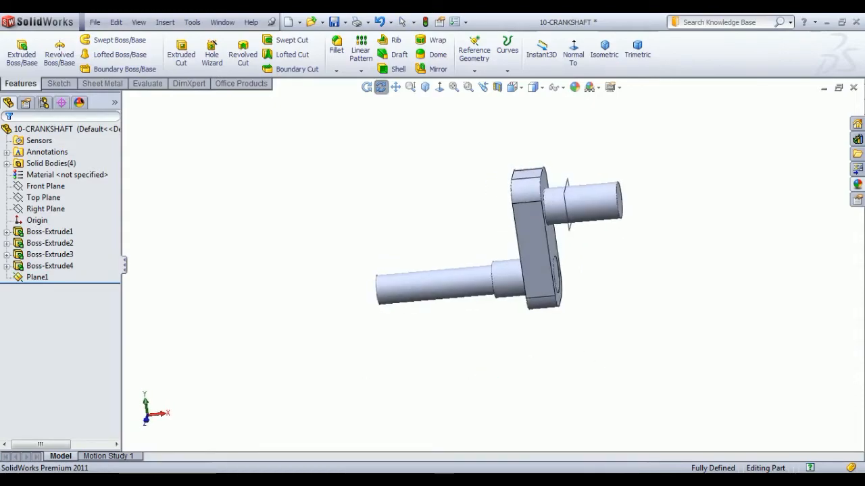
middle_click_drag(312, 362, 304, 341)
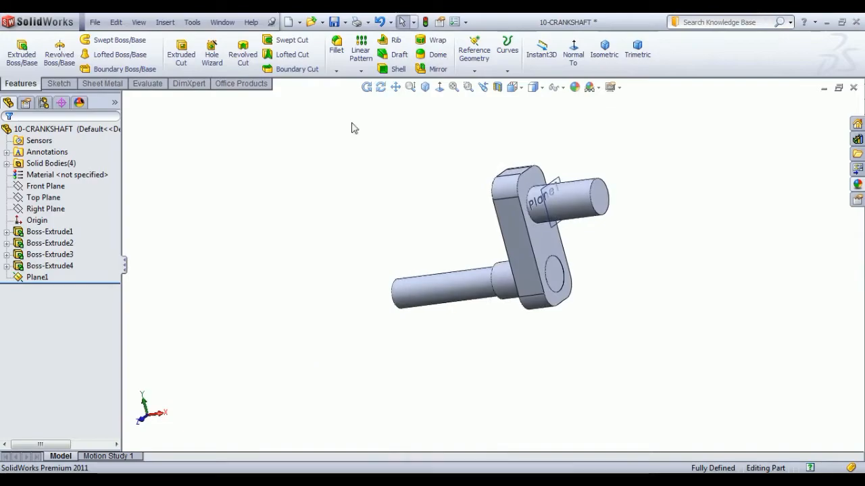
left_click(427, 70)
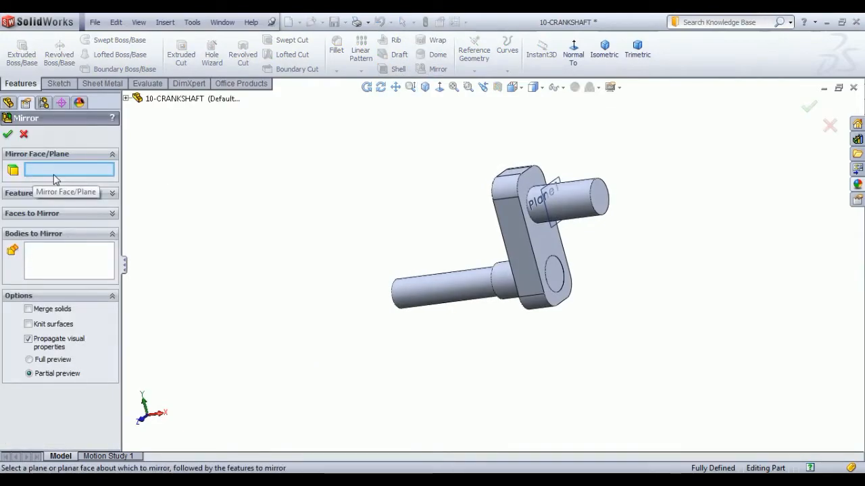
left_click(556, 230)
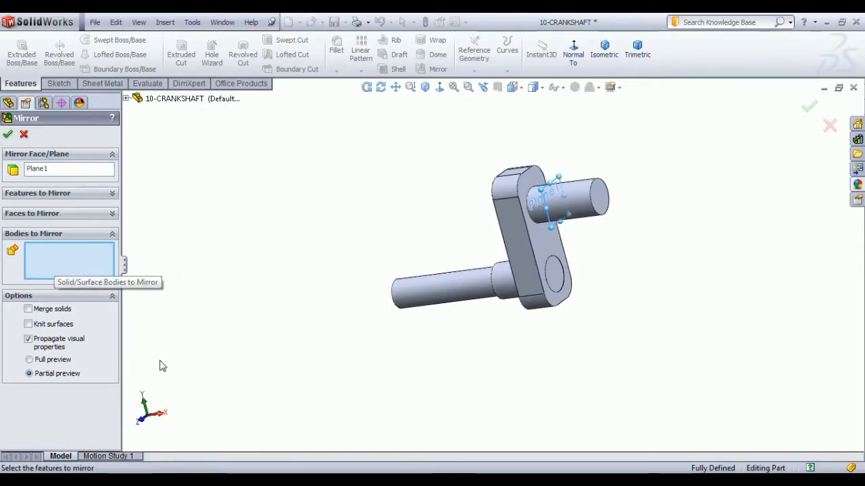
middle_click_drag(369, 371, 405, 371)
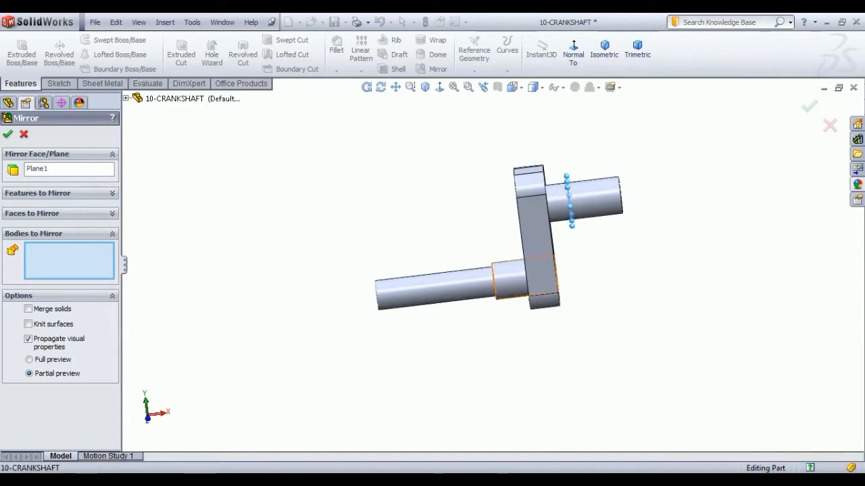
left_click(510, 280)
left_click(544, 275)
middle_click_drag(461, 366, 436, 361)
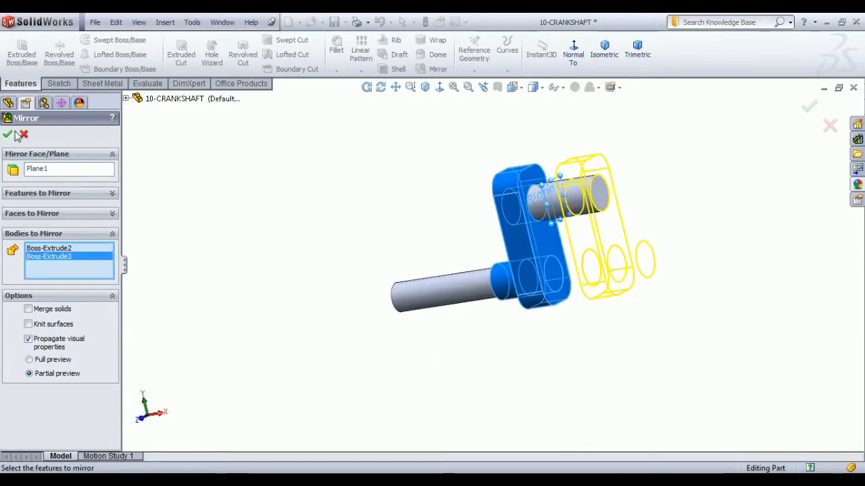
left_click(8, 134)
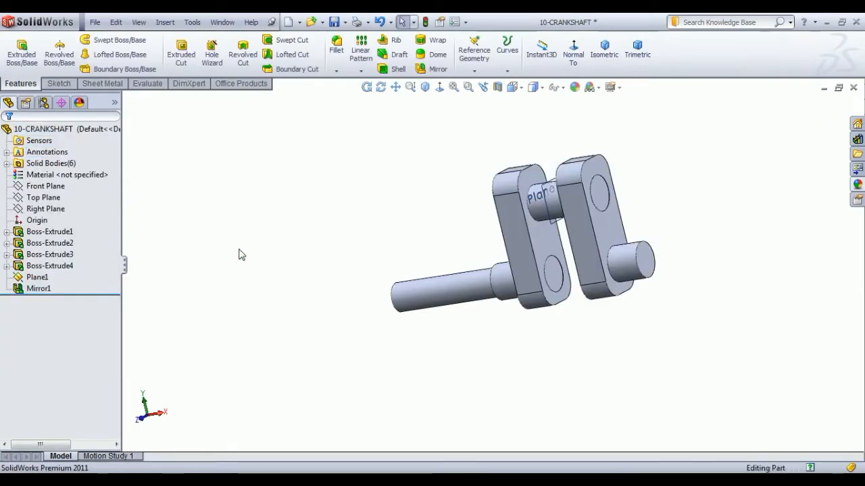
Step: Sketch a circle about 6.3 mm in diameter, centred on the origin, on the end face of the mirrored journal
middle_click_drag(368, 263, 348, 292)
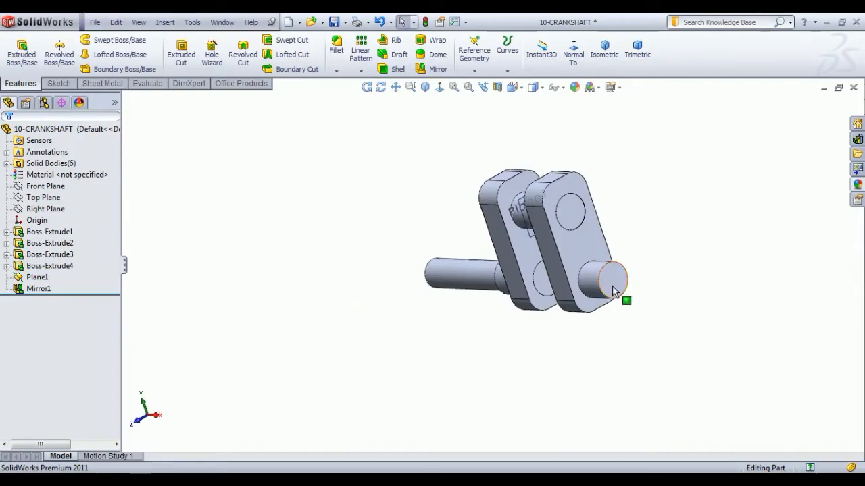
left_click(613, 291)
left_click(662, 247)
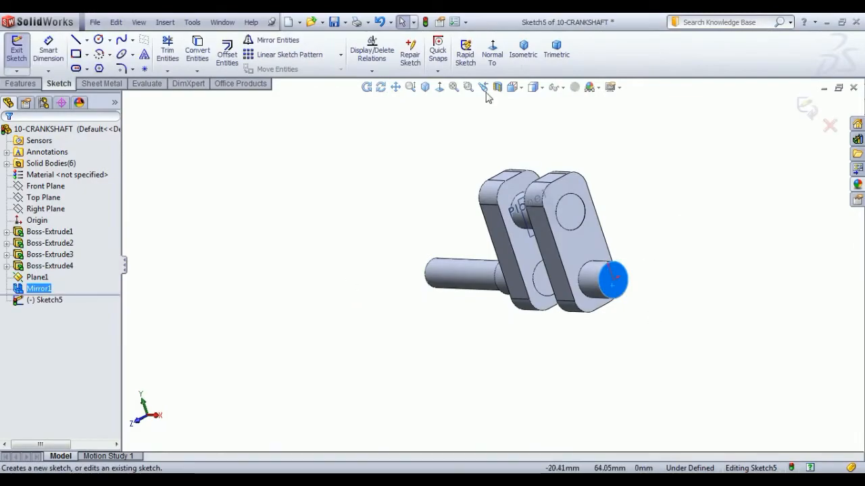
left_click(491, 51)
left_click(99, 41)
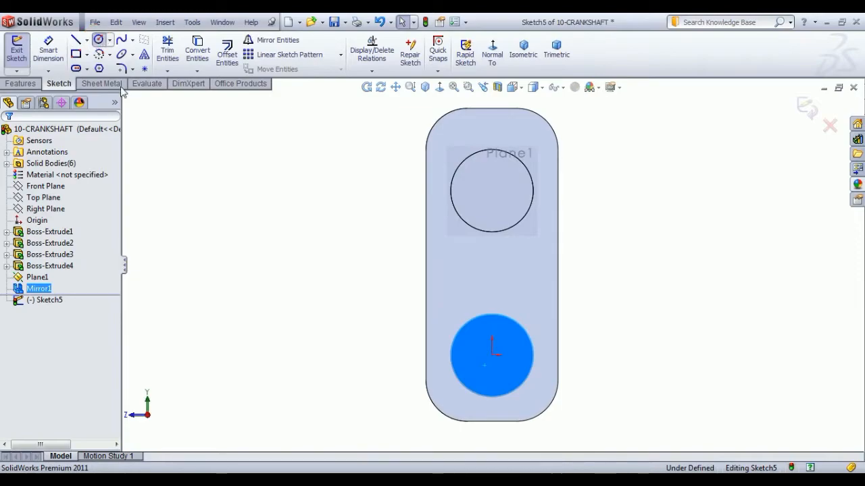
left_click(492, 356)
left_click(510, 374)
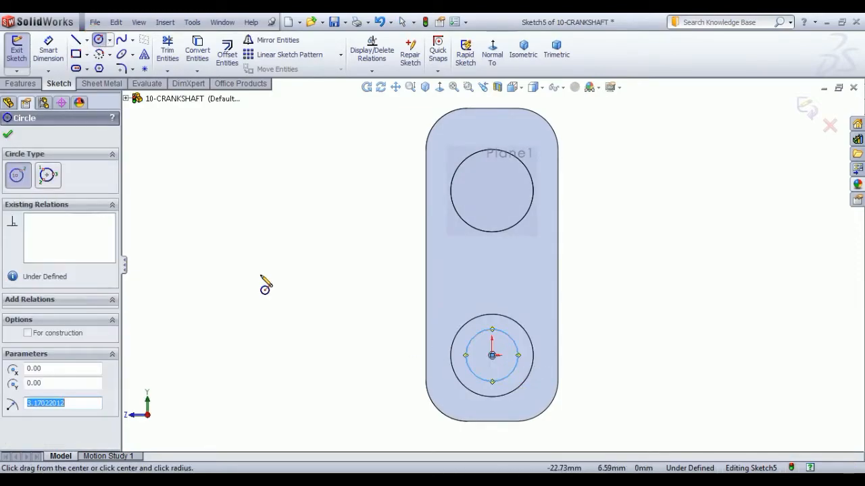
Step: Dimension the circle's diameter as 8 mm and exit the sketch
left_click(48, 50)
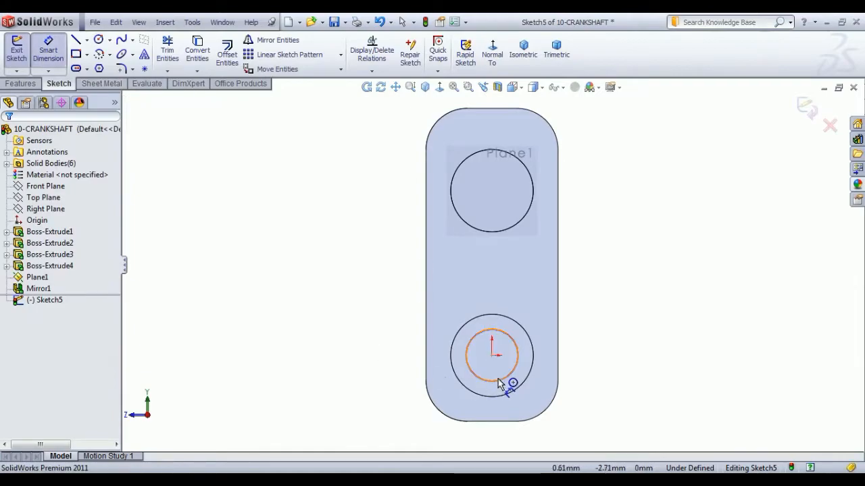
left_click(511, 380)
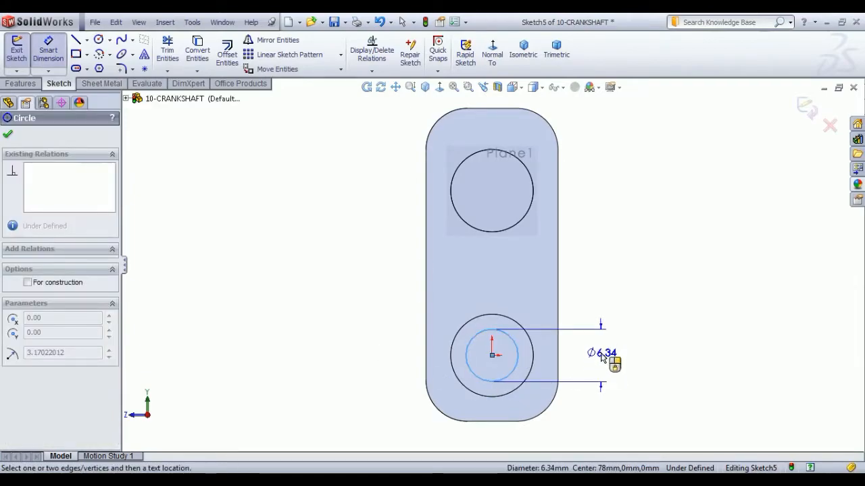
left_click(601, 357)
type("8")
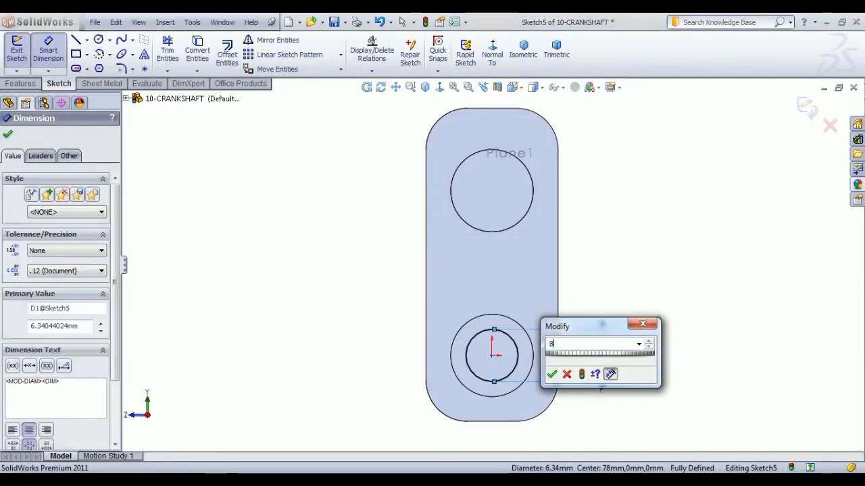
key("Return")
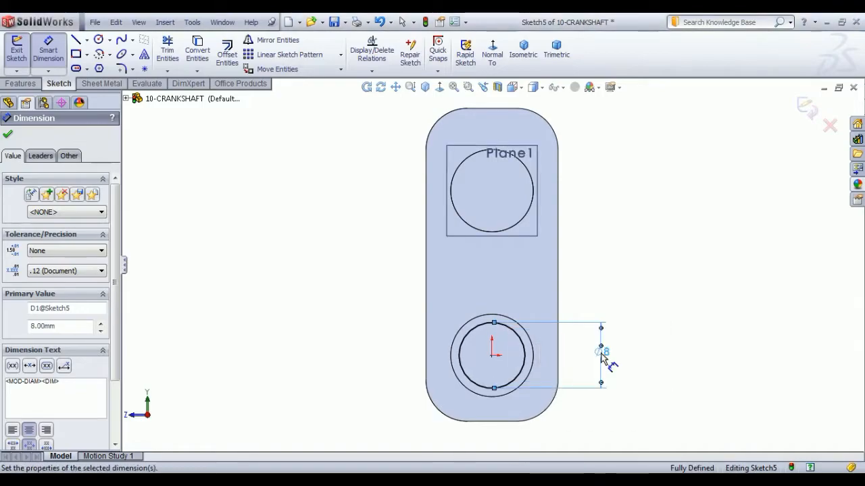
right_click(316, 270)
left_click(334, 277)
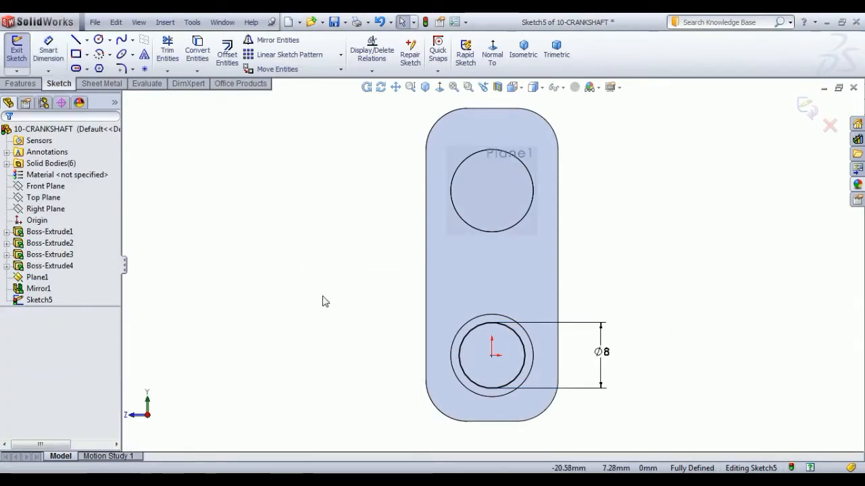
left_click(16, 49)
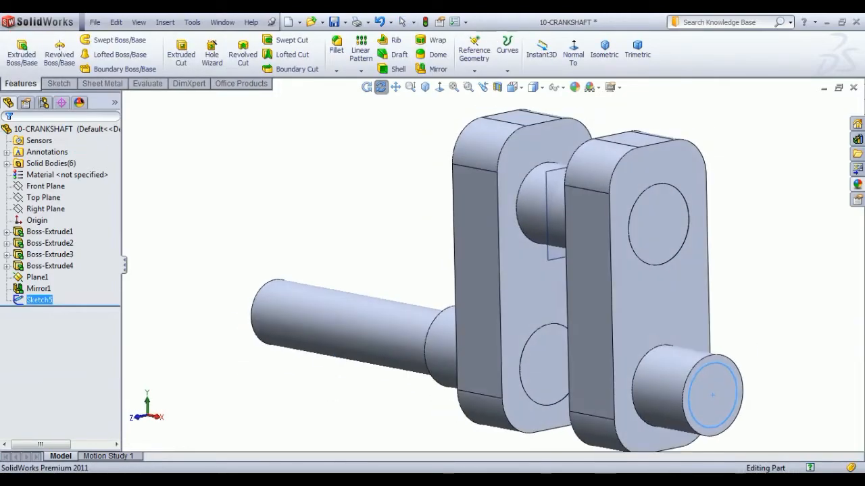
Step: Extrude the 8 mm circle 37 mm outward from the mirrored journal with the result merged
left_click(21, 50)
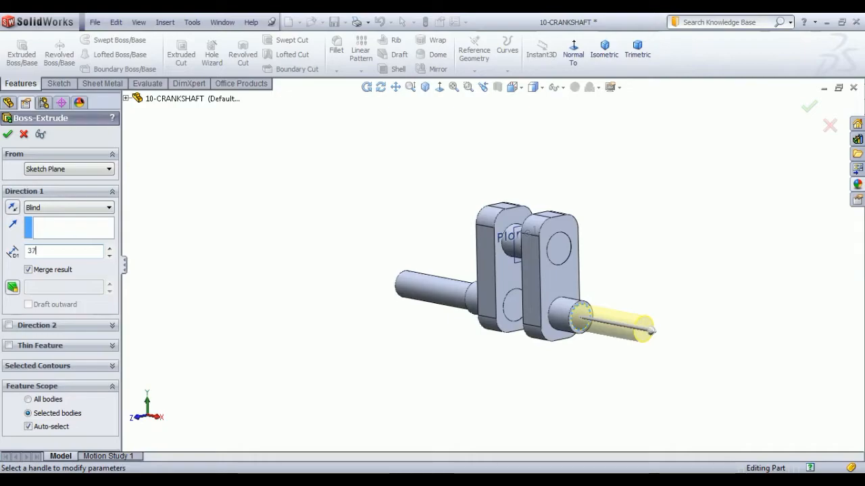
type("37")
key("Return")
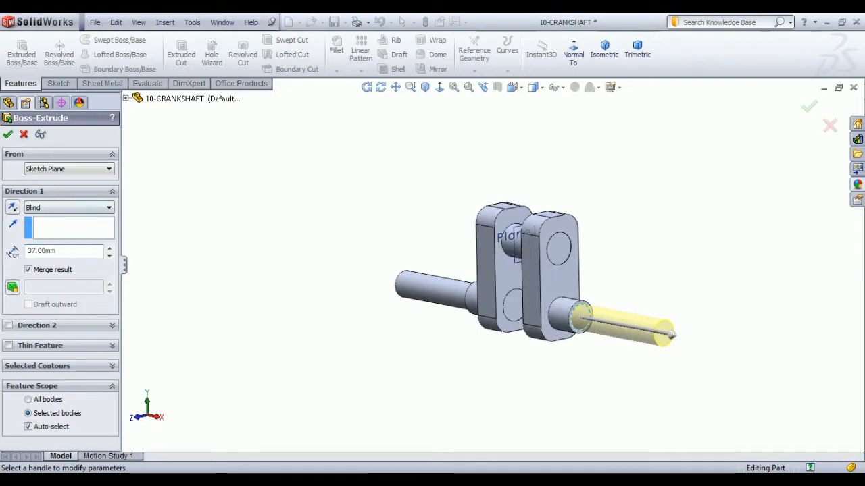
key("Return")
middle_click_drag(352, 390, 405, 390)
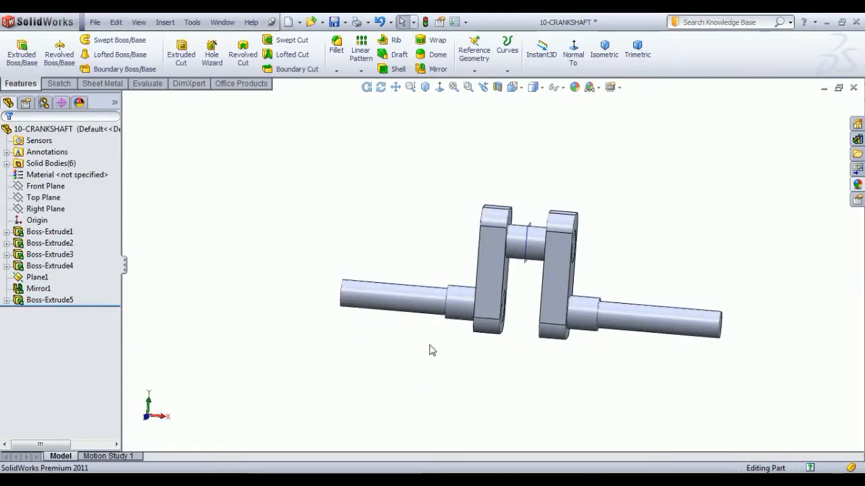
Step: Hide Plane1 at the middle of the crankpin
left_click(37, 277)
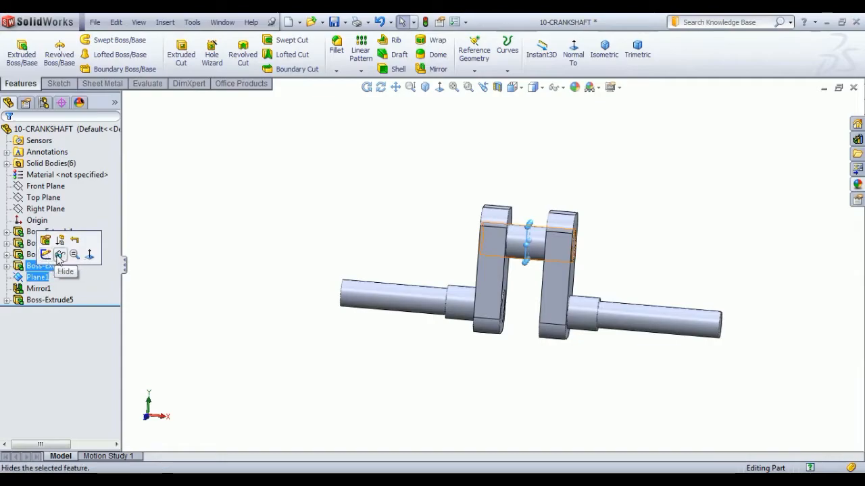
left_click(59, 254)
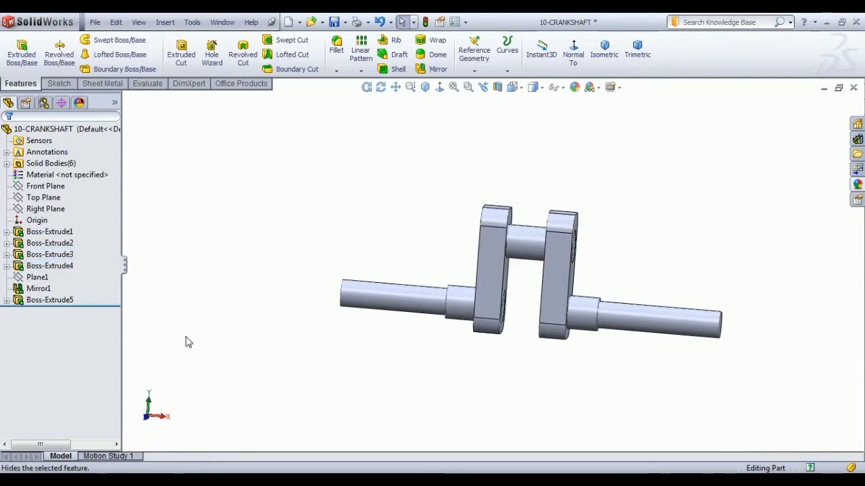
Step: Start a sketch on the left web's flat side face and draw a circle about 4.6 mm in diameter near the left shaft end, level with the origin
left_click(484, 303)
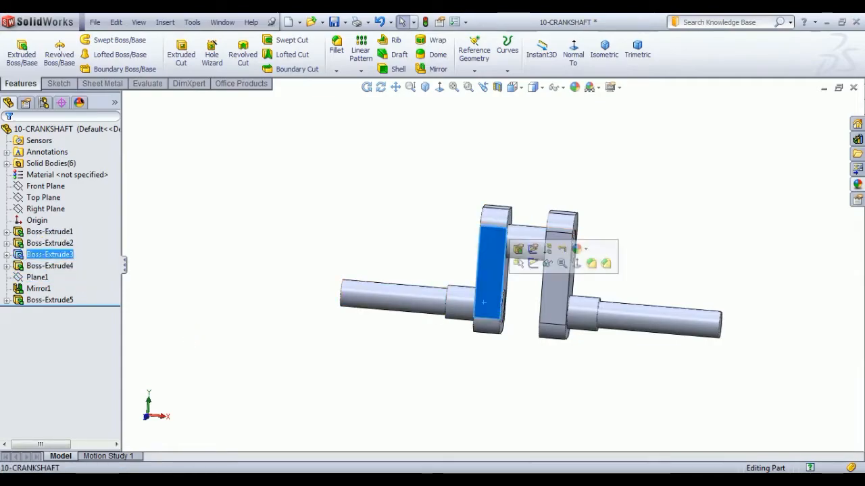
left_click(534, 265)
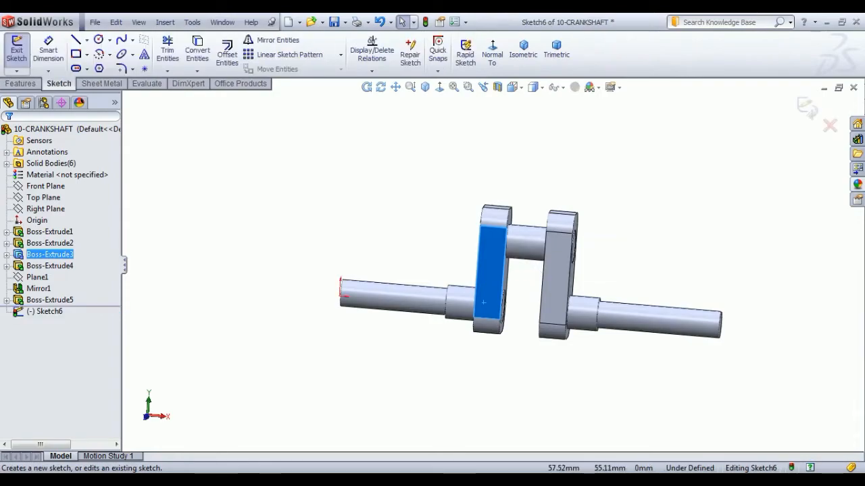
left_click(493, 53)
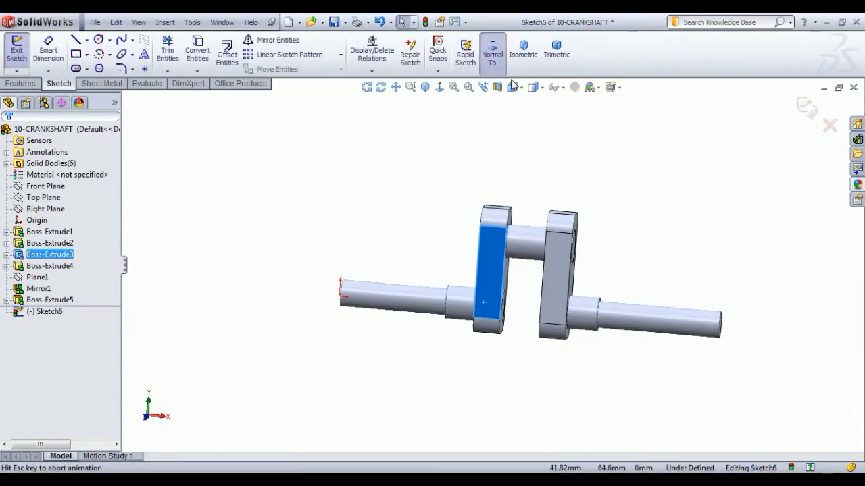
left_click(98, 40)
left_click(302, 304)
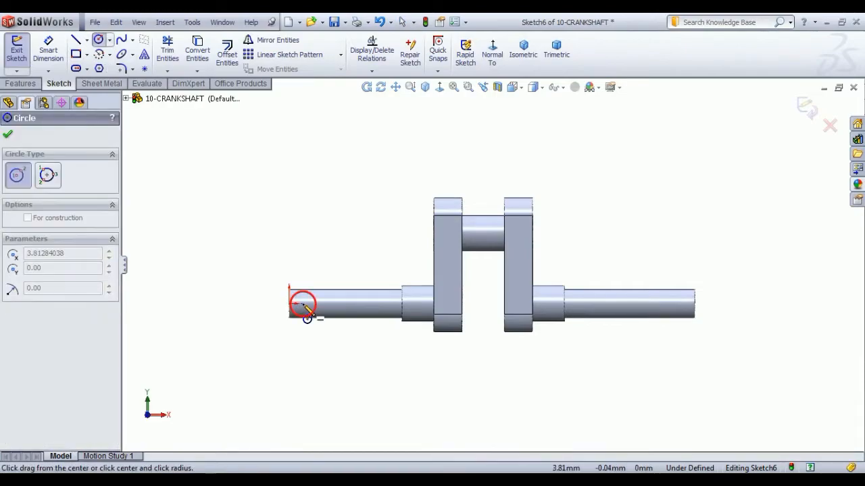
left_click(311, 313)
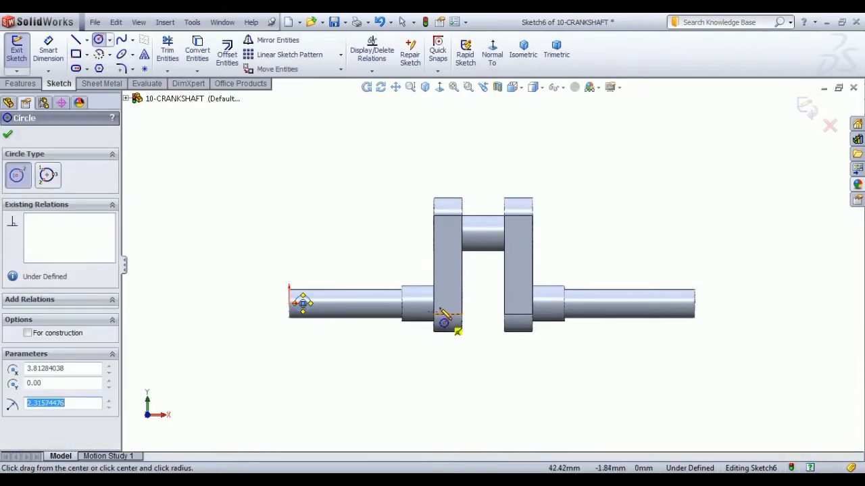
Step: Draw circles on the shaft axis in both webs and near the right shaft end, the last two about 4.3 and 4.4 mm in diameter
left_click(445, 303)
left_click(452, 313)
left_click(514, 303)
left_click(521, 308)
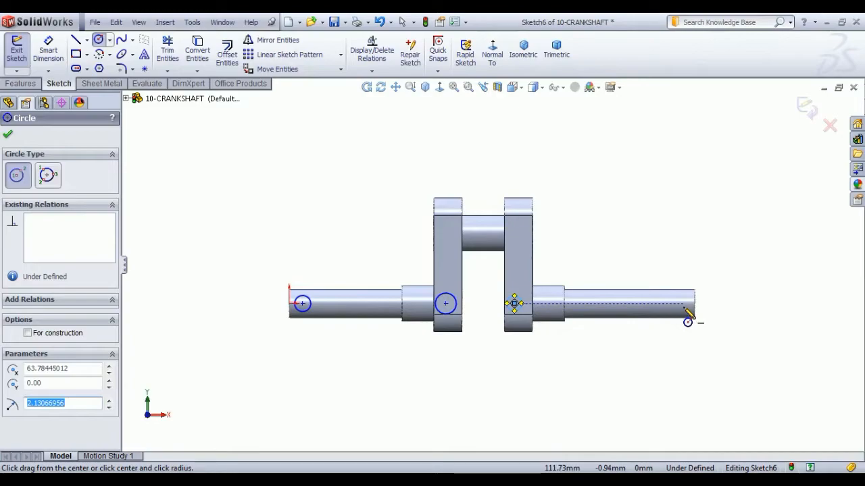
left_click(684, 303)
left_click(690, 310)
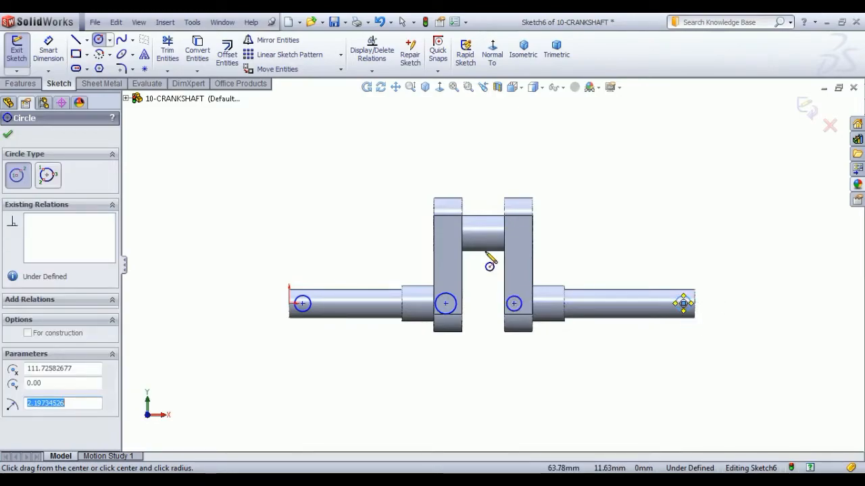
Step: Draw circles about 4.6 mm and 5.1 mm in diameter on the right and left webs beside the crankpin, directly above the lower web circles
left_click(514, 231)
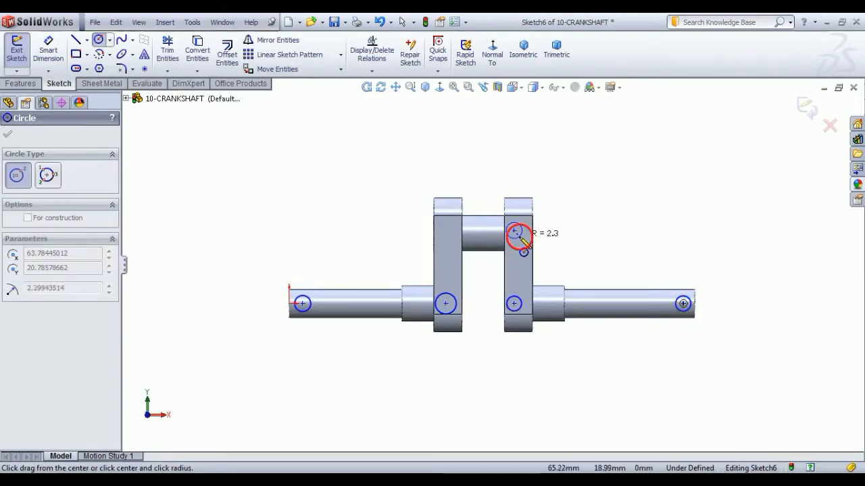
left_click(521, 235)
left_click(446, 231)
left_click(454, 236)
right_click(288, 181)
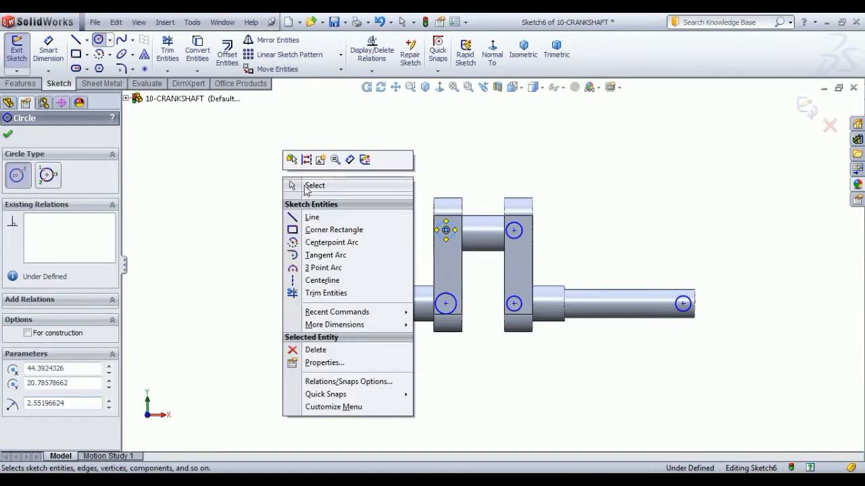
left_click(309, 185)
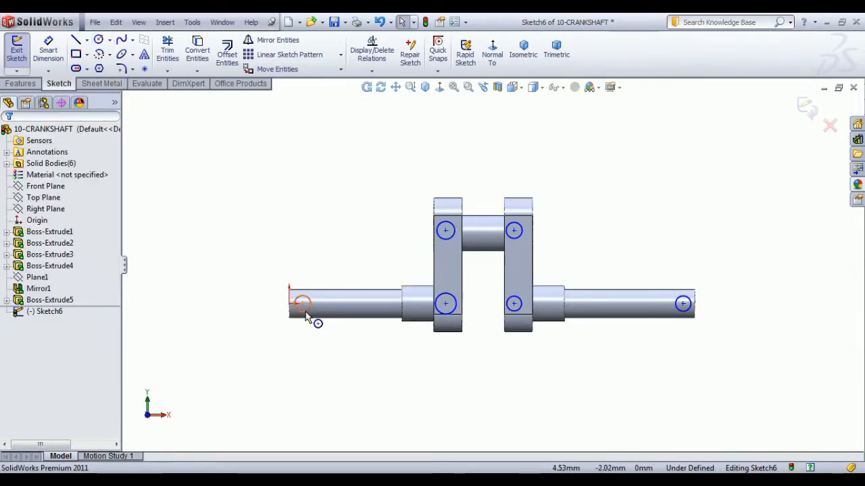
left_click(305, 313)
left_click(440, 310, "ctrl")
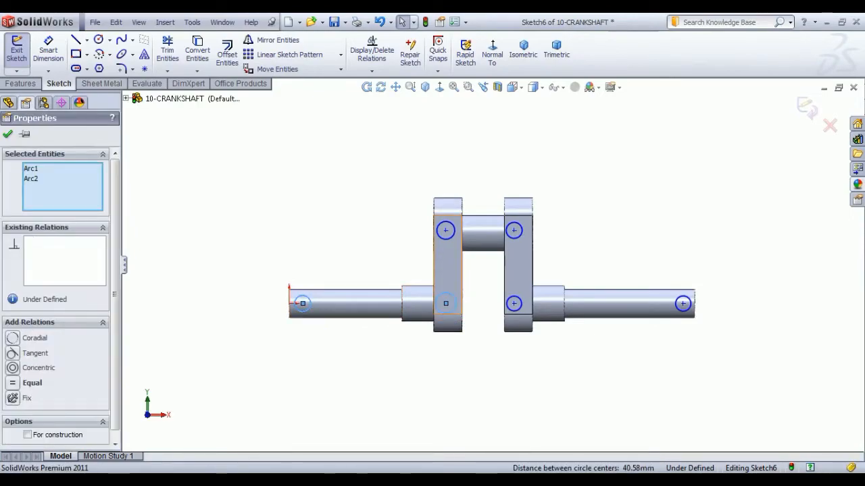
left_click(450, 243, "ctrl")
left_click(439, 238, "ctrl")
left_click(383, 258)
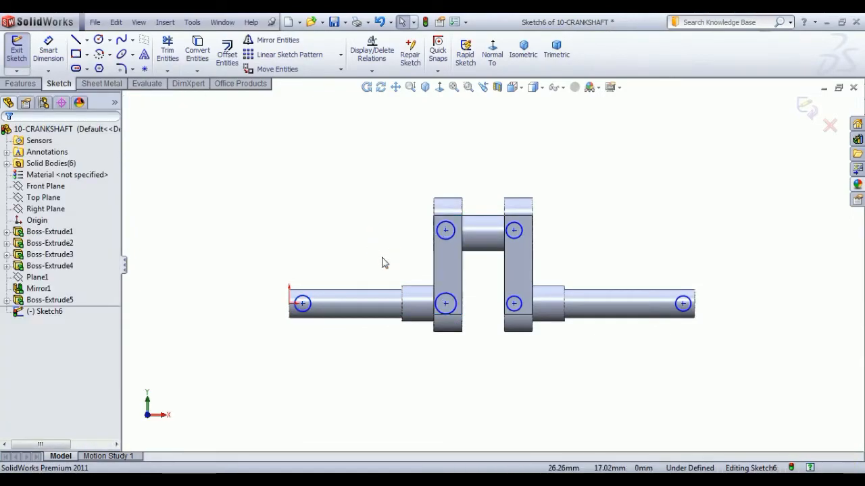
Step: Make all six circles on the shaft ends and webs equal in size
left_click(309, 311)
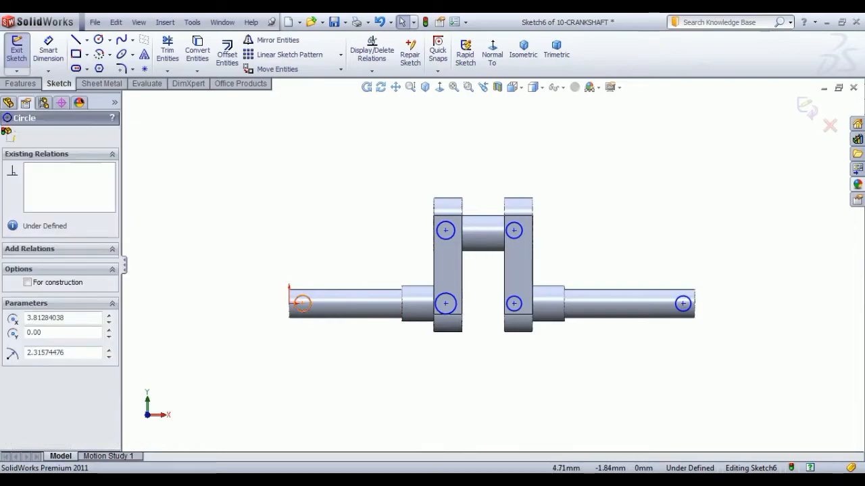
left_click(445, 306, "ctrl")
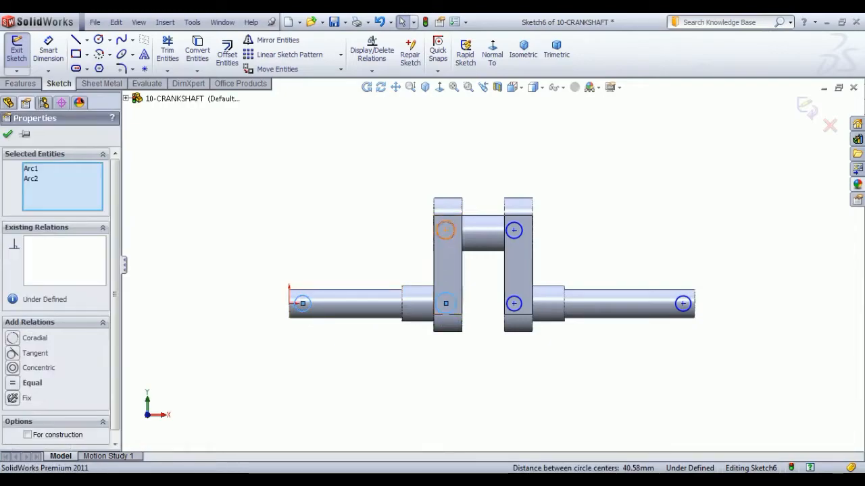
left_click(446, 232, "ctrl")
left_click(514, 230, "ctrl")
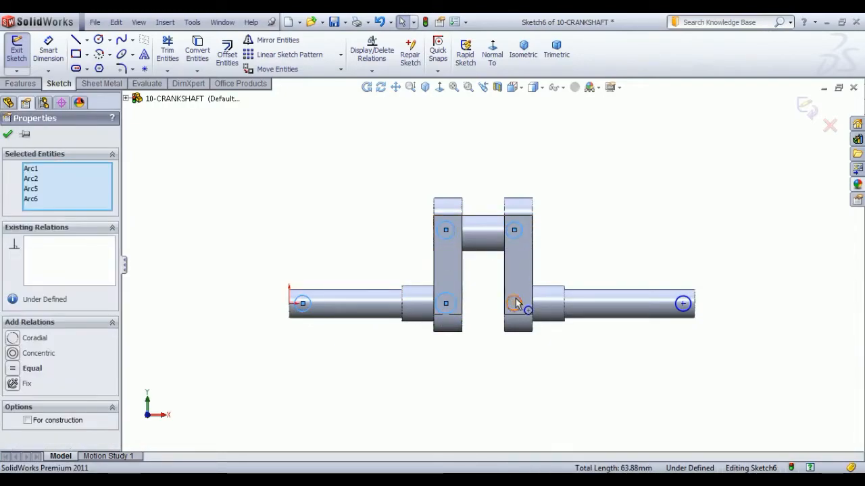
left_click(515, 298, "ctrl")
left_click(675, 304, "ctrl")
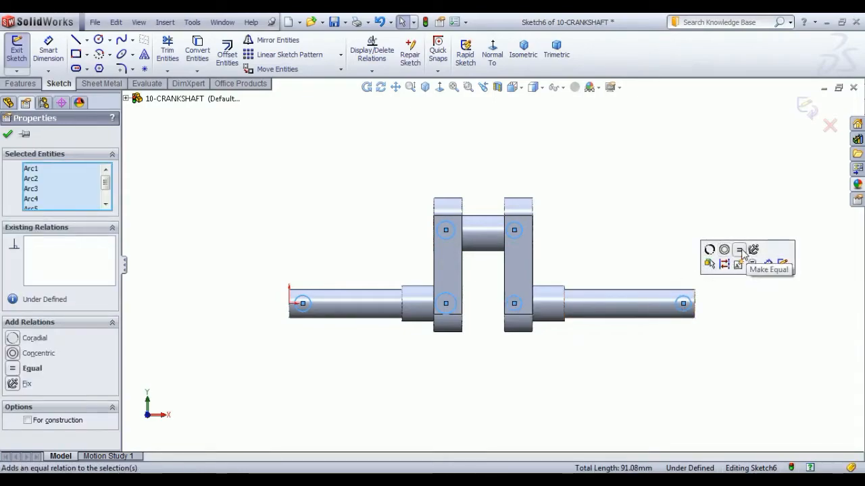
left_click(739, 251)
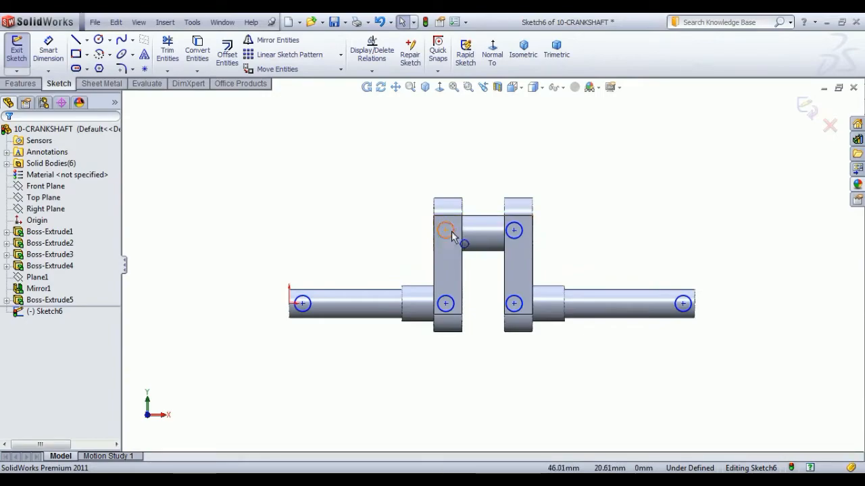
Step: Add a vertical relation between the upper and lower circle centres on each of the two webs
left_click(445, 230)
left_click(445, 303, "ctrl")
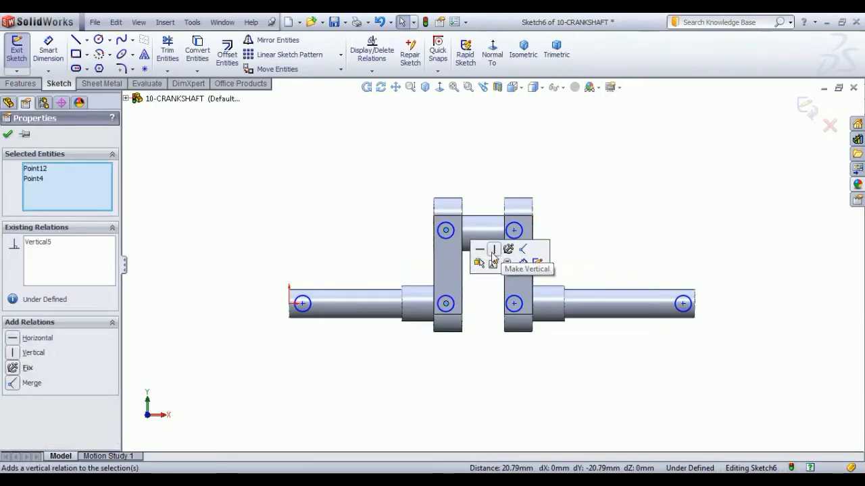
left_click(493, 252)
left_click(514, 230)
left_click(513, 304, "ctrl")
left_click(560, 251)
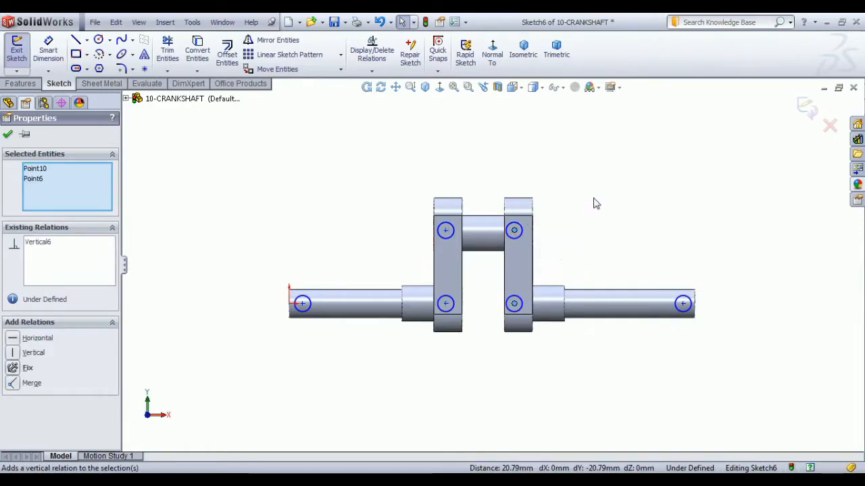
left_click(594, 203)
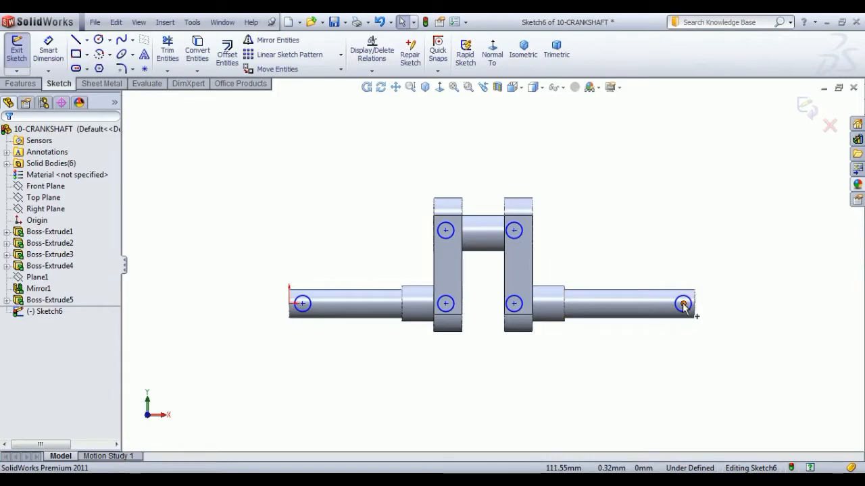
Step: Add a horizontal relation between the centres of the circles at the two shaft ends
left_click(683, 304)
left_click(302, 304, "ctrl")
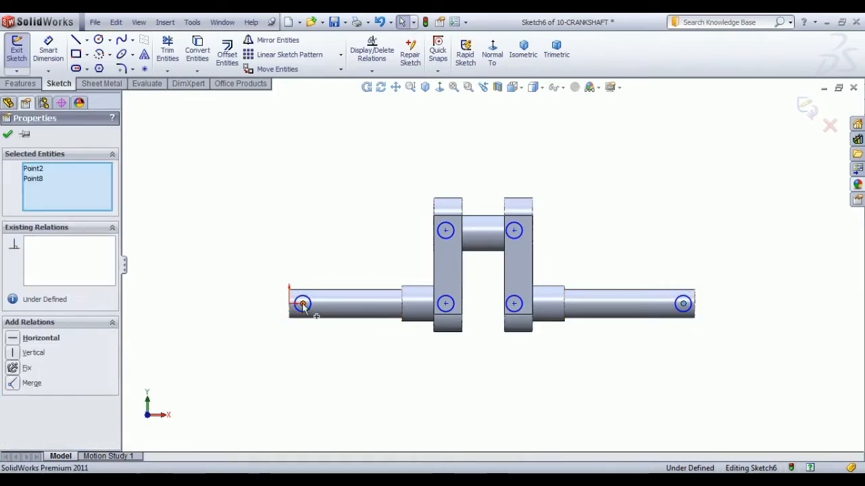
left_click(340, 254)
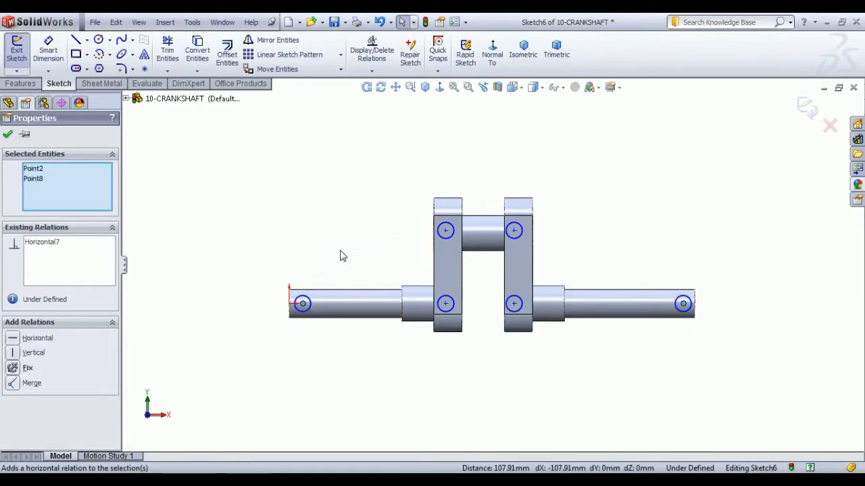
left_click(323, 218)
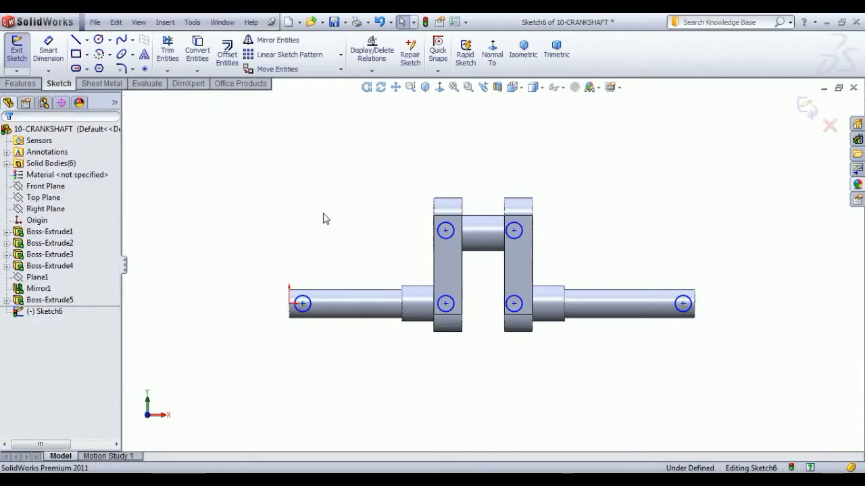
Step: Dimension the left web's upper circle centre 4 mm from the web's outer side edge
left_click(56, 49)
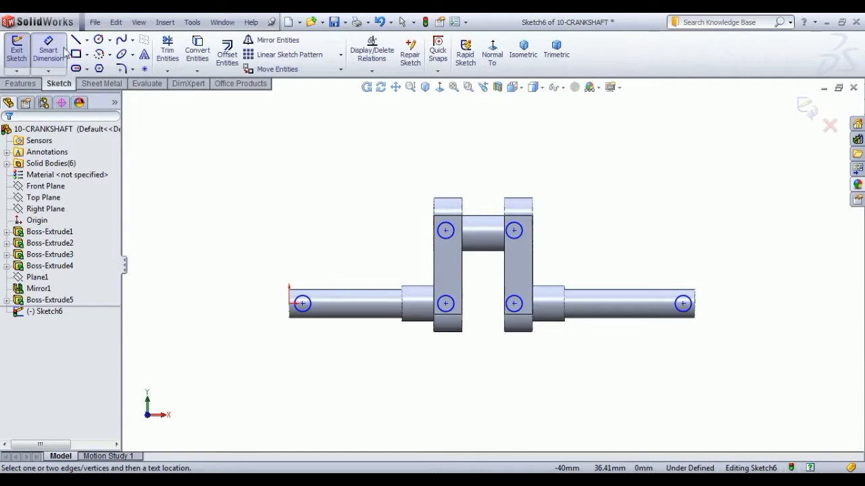
left_click(446, 231)
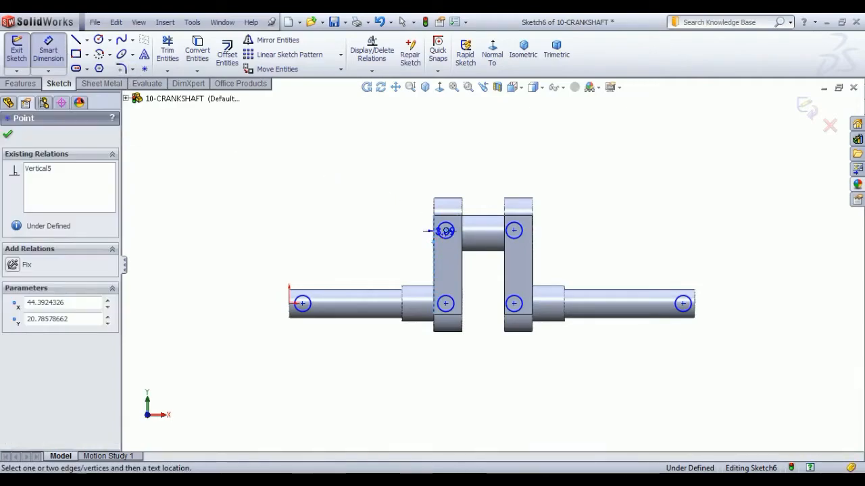
left_click(408, 179)
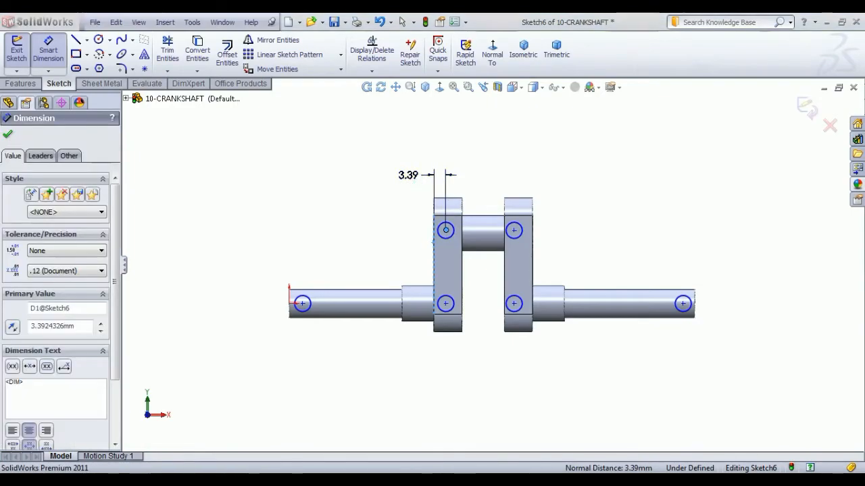
type("4")
key("Return")
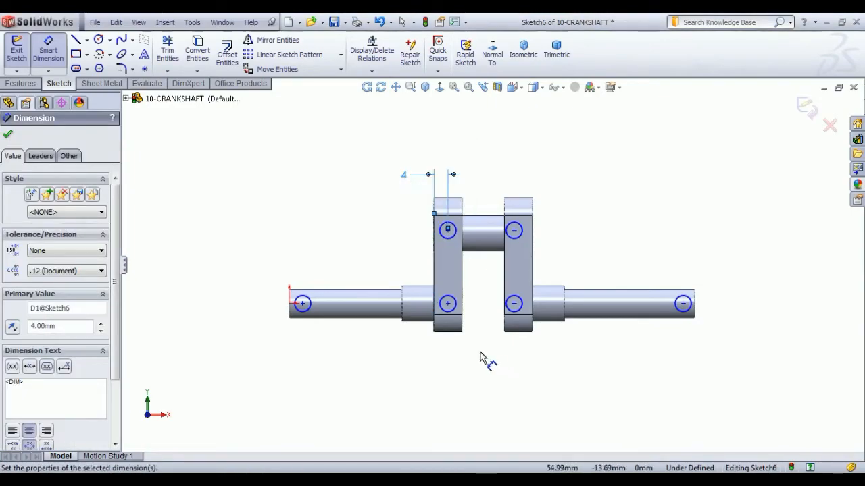
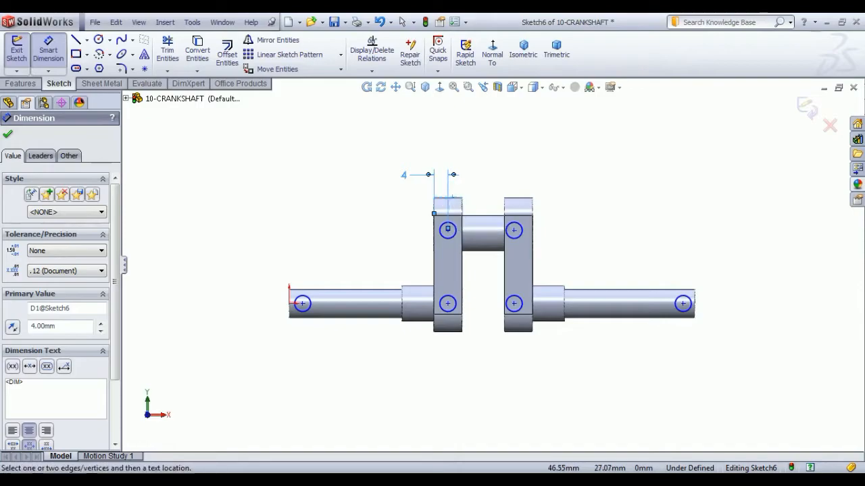
Step: Dimension the left web's upper circle centre 10 mm below the web's top edge
left_click(448, 230)
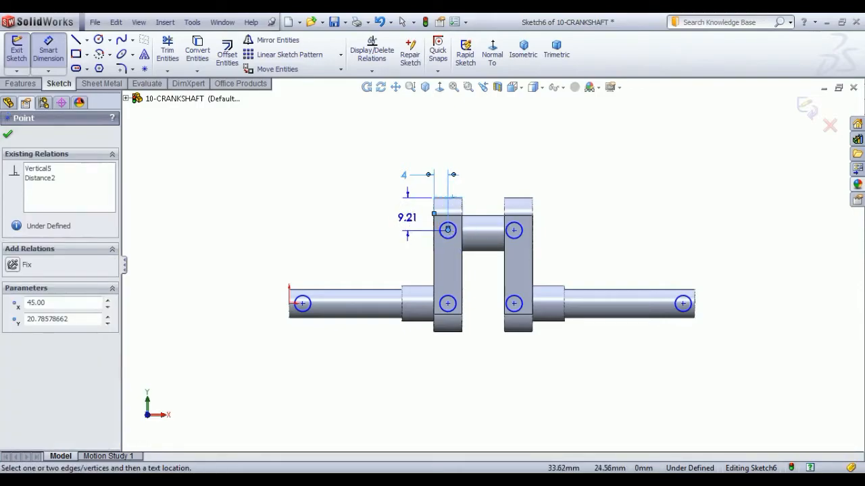
left_click(406, 218)
type("10")
key("Return")
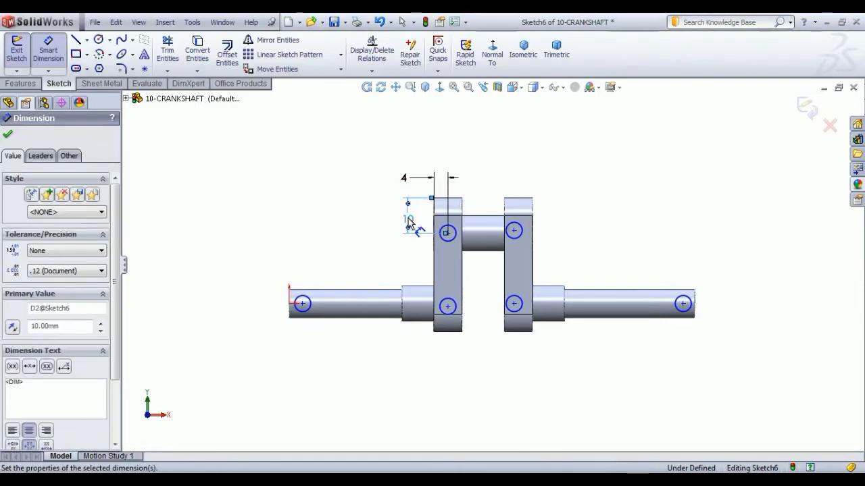
key("Escape")
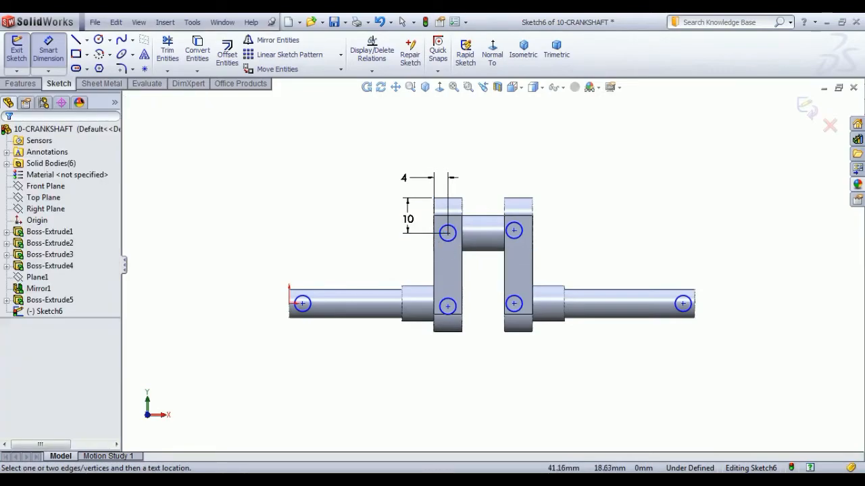
Step: Dimension the vertical distance between the two circle centres on the left web as 20 mm
left_click(448, 234)
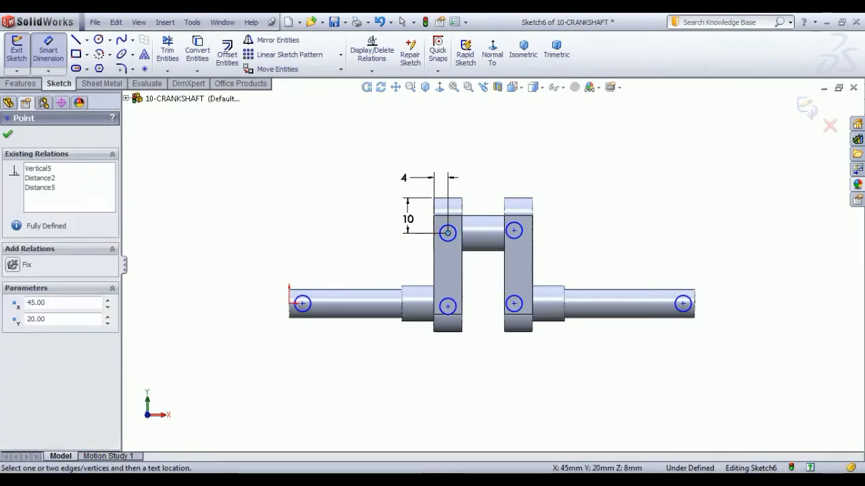
left_click(447, 306)
left_click(419, 275)
type("20")
key("Return")
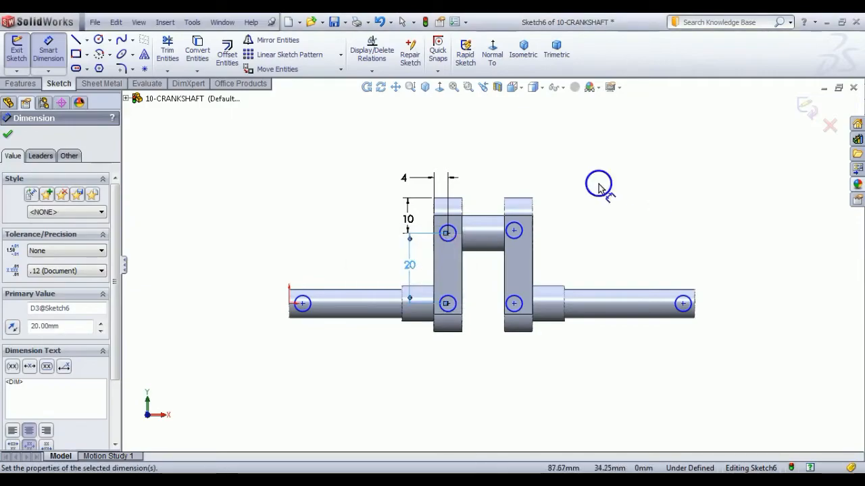
right_click(599, 189)
left_click(642, 190)
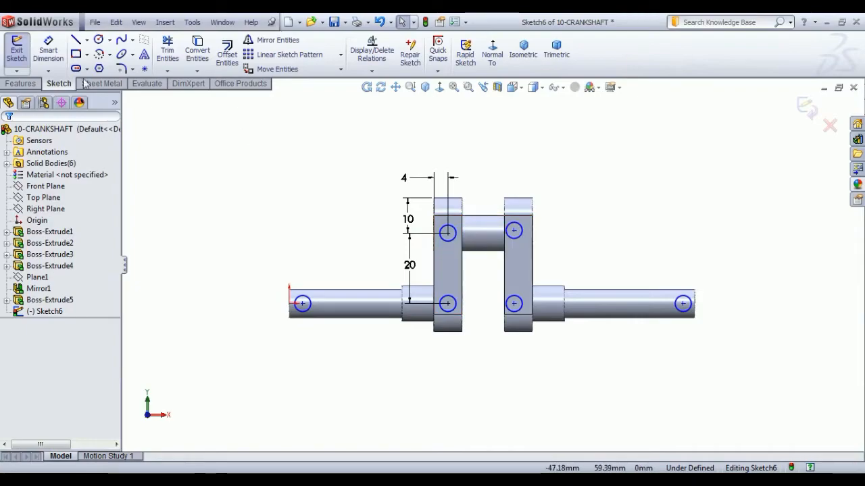
Step: Dimension the right web's upper circle centre 4 mm from the web's outer side edge
left_click(48, 51)
left_click(514, 230)
left_click(533, 236)
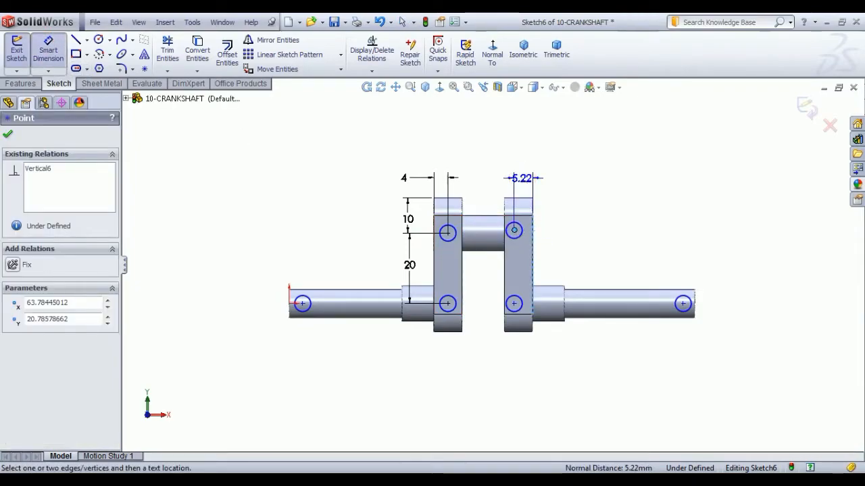
left_click(520, 177)
type("4")
key("Return")
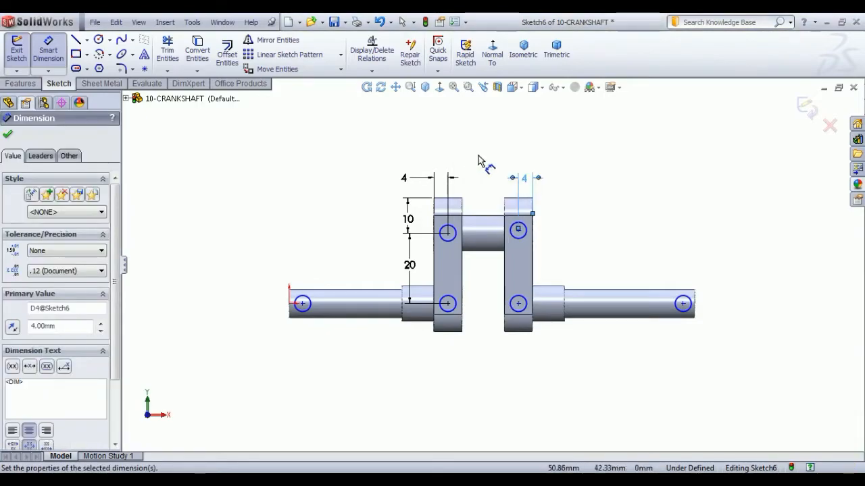
right_click(630, 132)
left_click(645, 139)
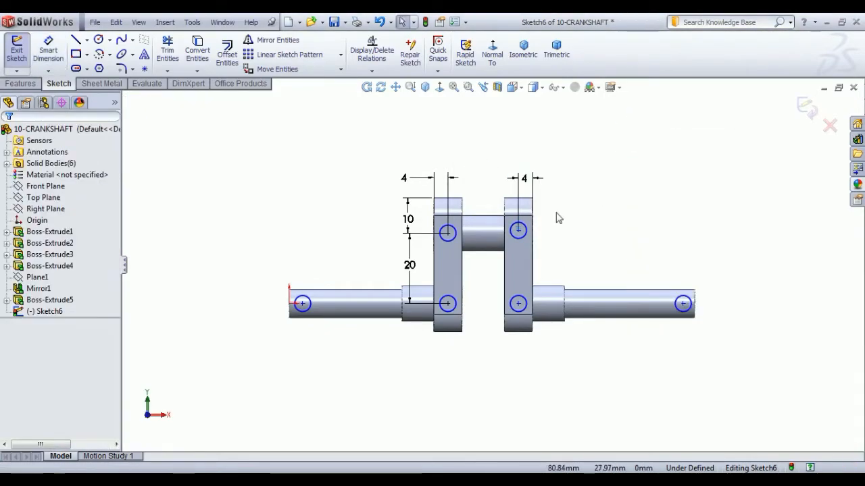
Step: Add horizontal relations between the two webs' upper circle centres and between their lower circle centres
left_click(518, 231)
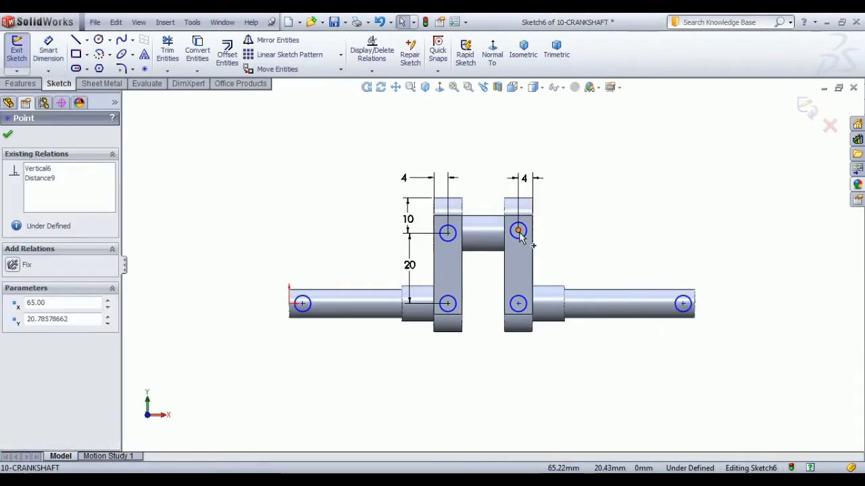
left_click(448, 233, "ctrl")
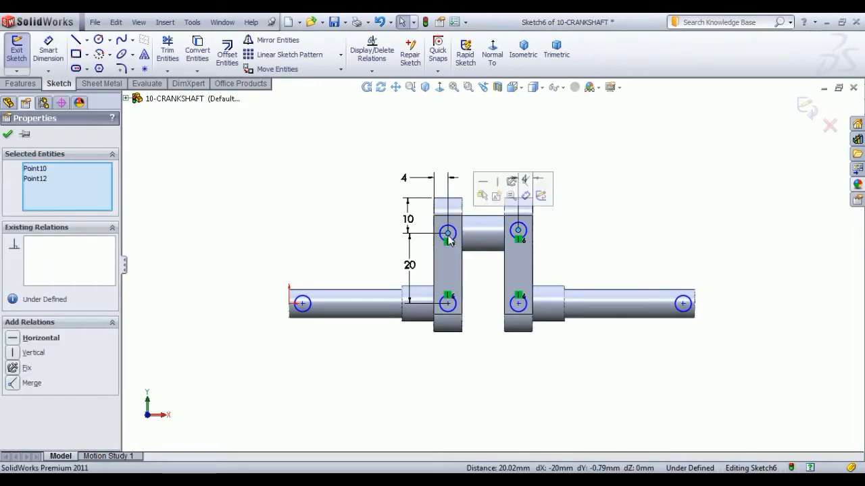
left_click(484, 183)
key("Escape")
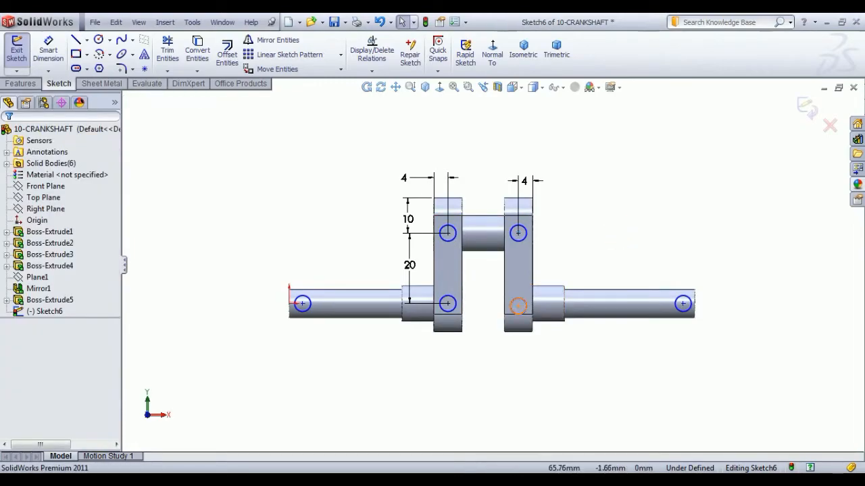
left_click(518, 307)
left_click(448, 303, "ctrl")
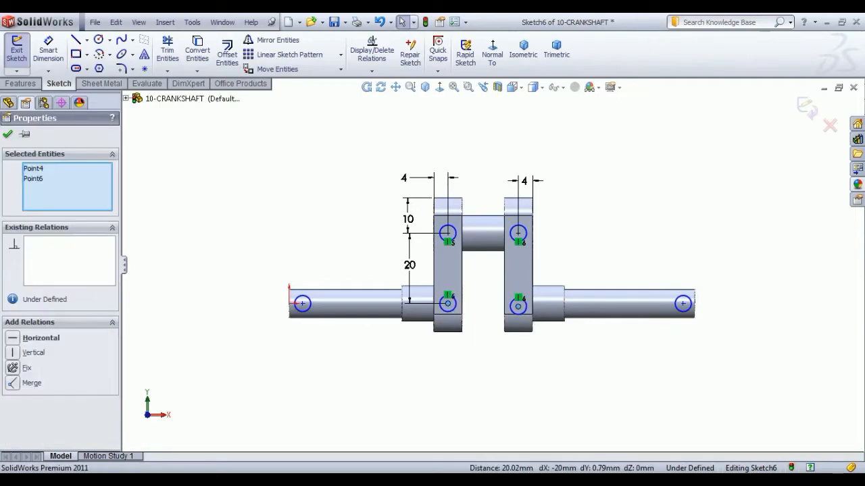
left_click(484, 252)
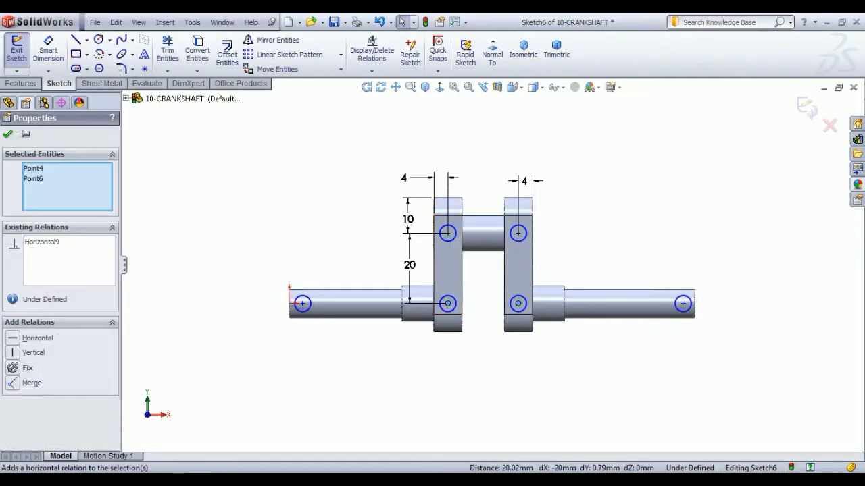
key("Escape")
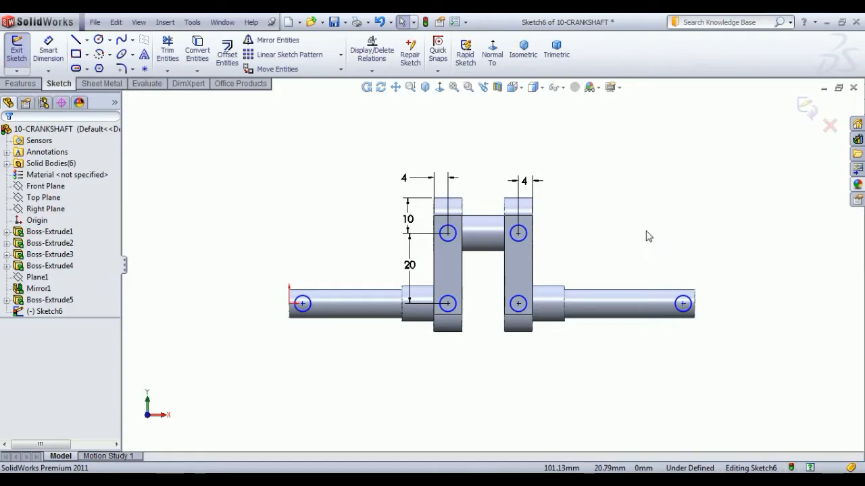
Step: Dimension the right web's upper circle with a diameter of 3 mm
left_click(48, 50)
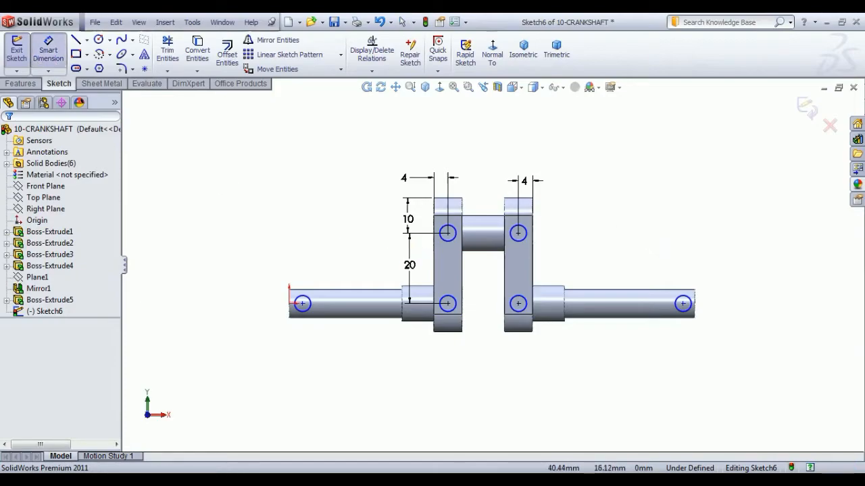
left_click(526, 238)
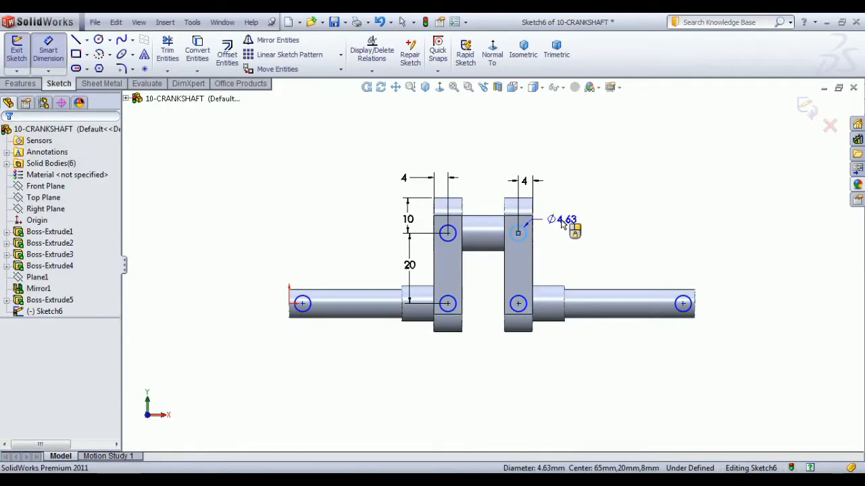
left_click(563, 223)
type("3")
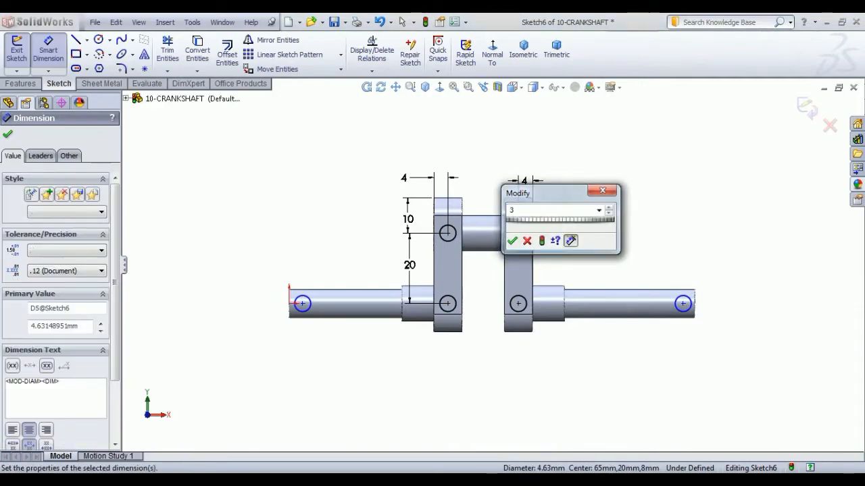
key("Return")
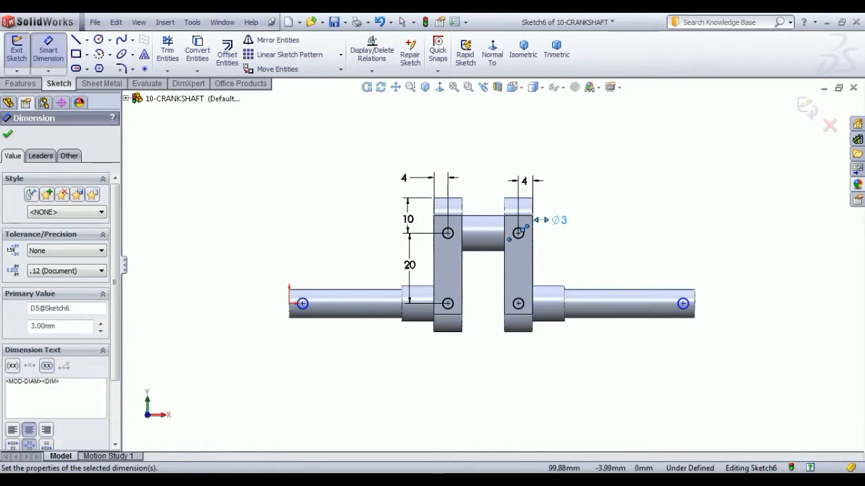
Step: Dimension the left shaft-end circle's centre 4 mm from the shaft's left end edge
left_click(303, 303)
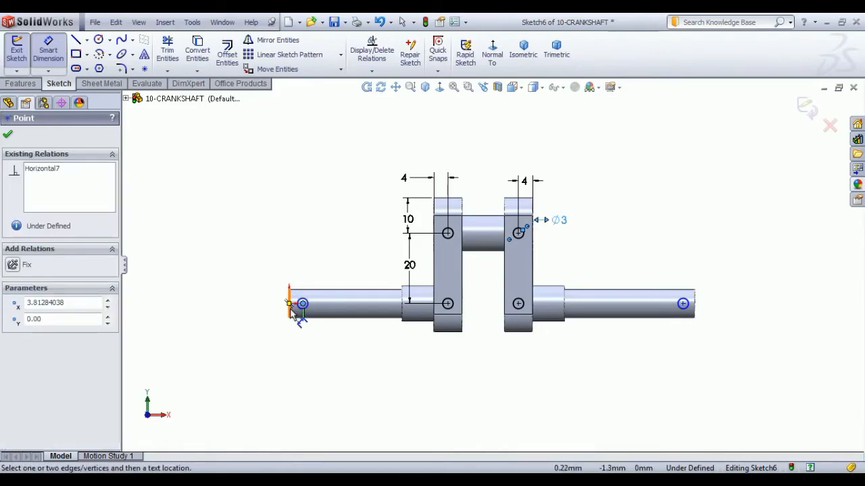
left_click(299, 343)
type("4.00mm")
key("Return")
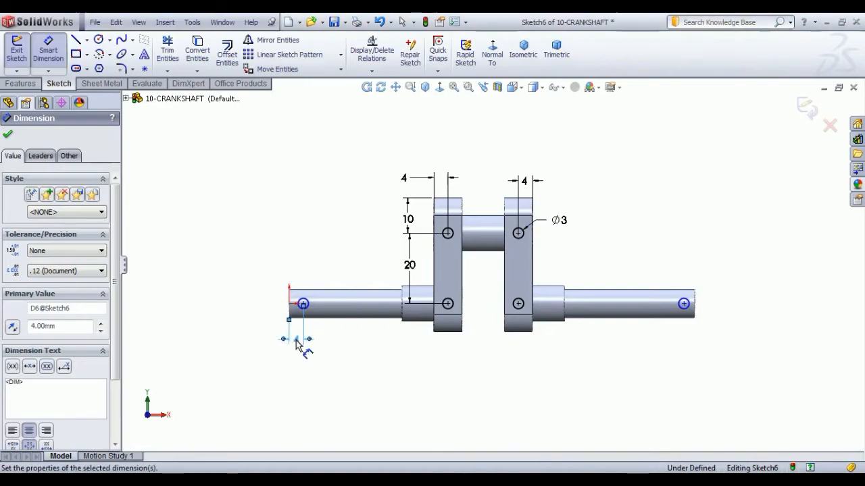
Step: Dimension the right shaft-end circle's centre 4 mm from the shaft's right end edge
left_click(684, 304)
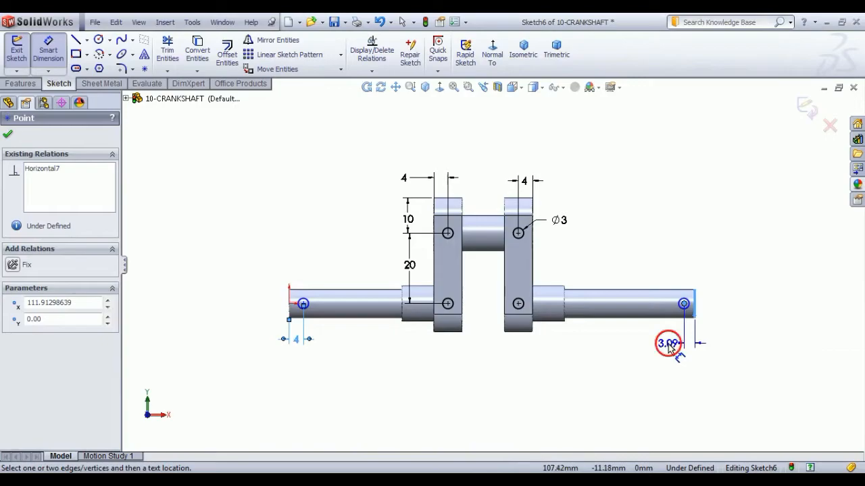
left_click(668, 347)
type("4")
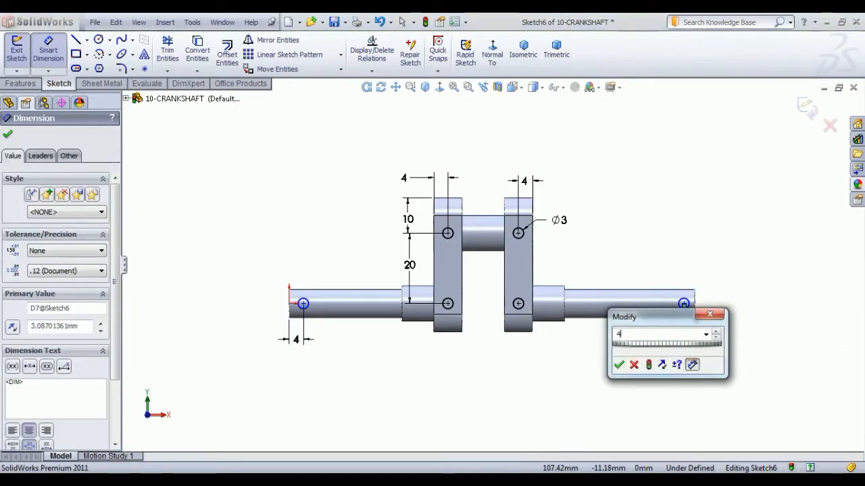
key("Return")
right_click(634, 199)
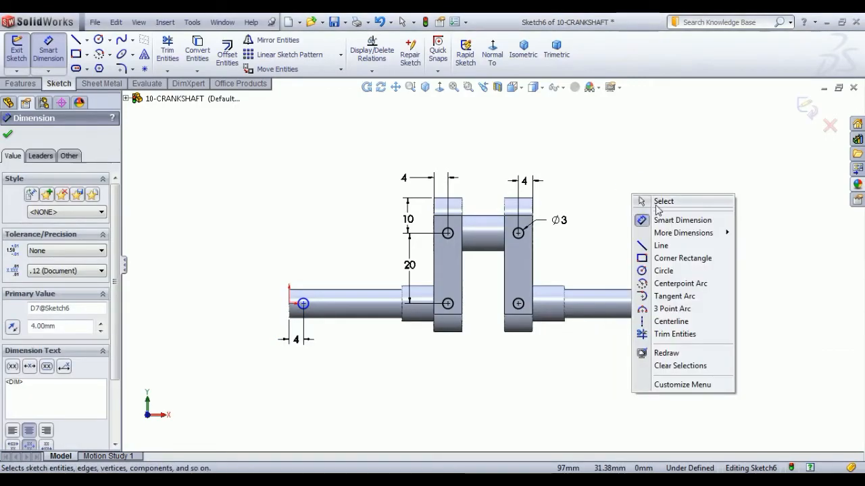
left_click(657, 201)
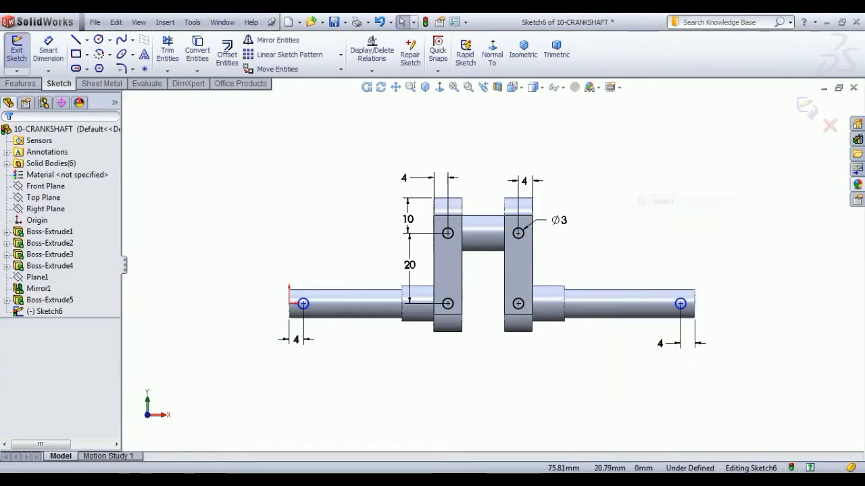
Step: Add a horizontal relation between the origin and the centres of both shaft-end circles
left_click(289, 304)
left_click(303, 304, "ctrl")
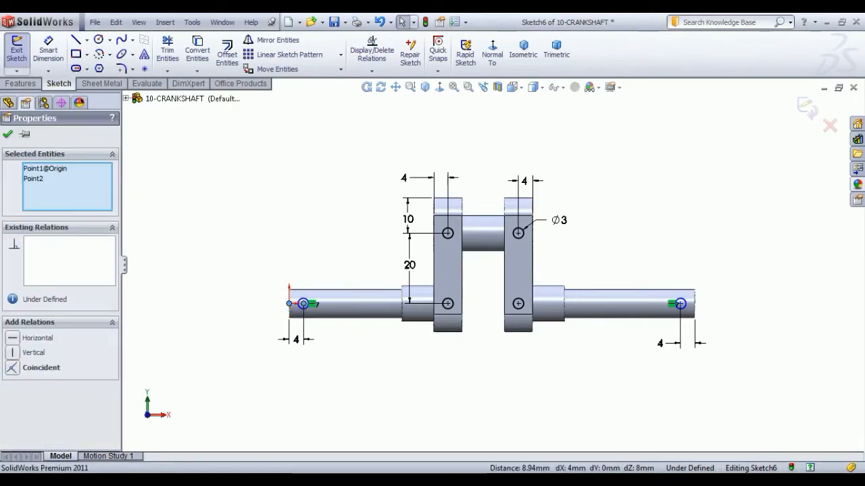
left_click(680, 304, "ctrl")
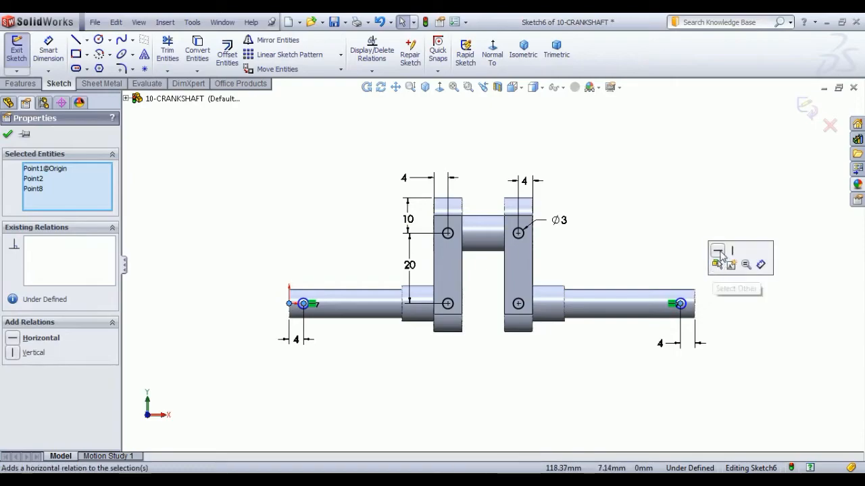
left_click(720, 254)
left_click(676, 223)
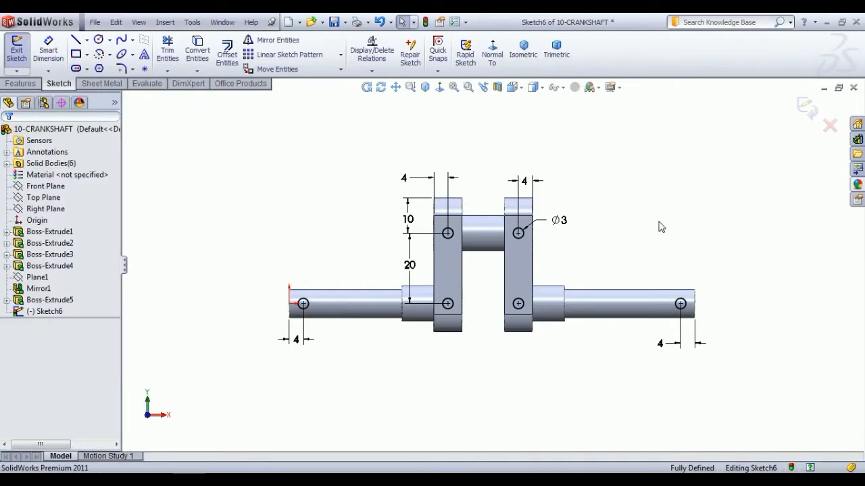
Step: Finish the sketch and cut its six circles through the crankshaft with an Extruded Cut set to Through All
left_click(18, 51)
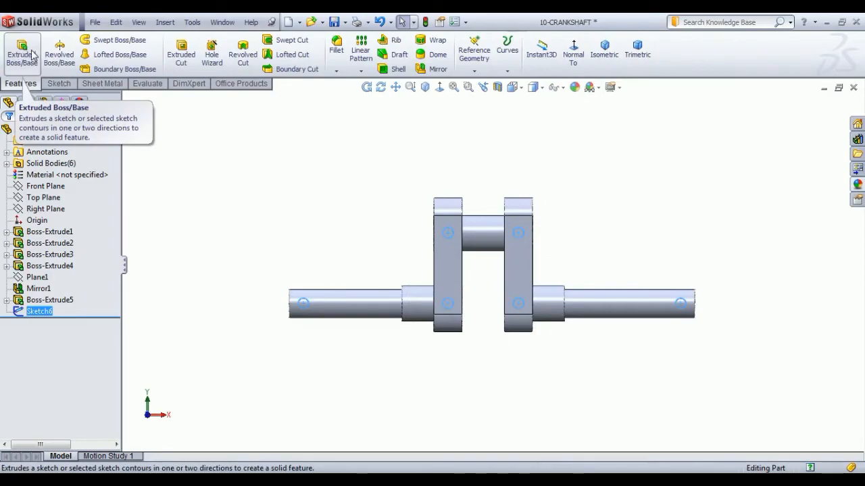
left_click(182, 51)
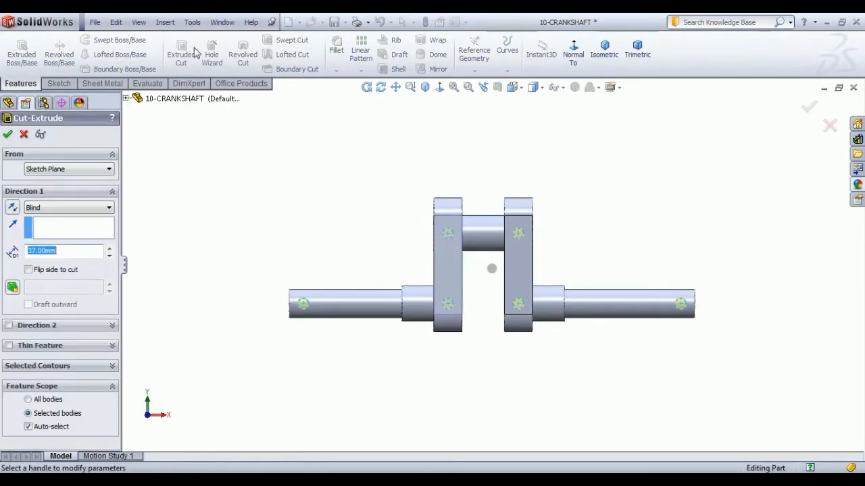
left_click(603, 51)
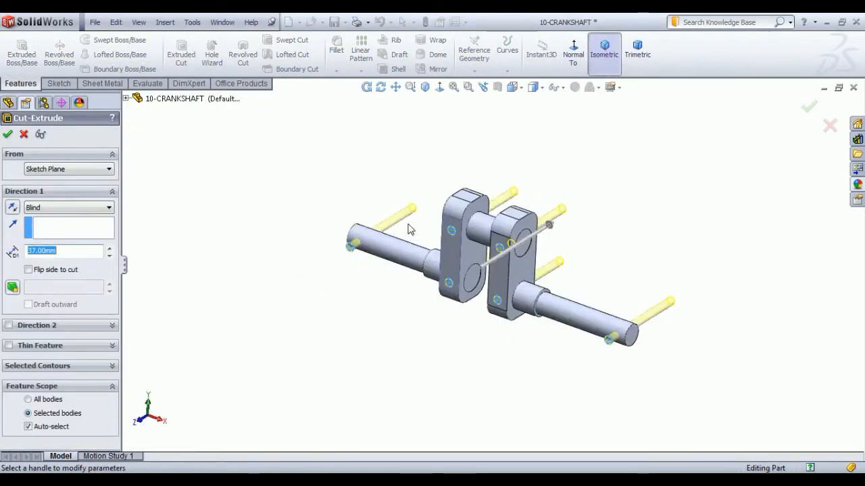
left_click(44, 208)
left_click(49, 223)
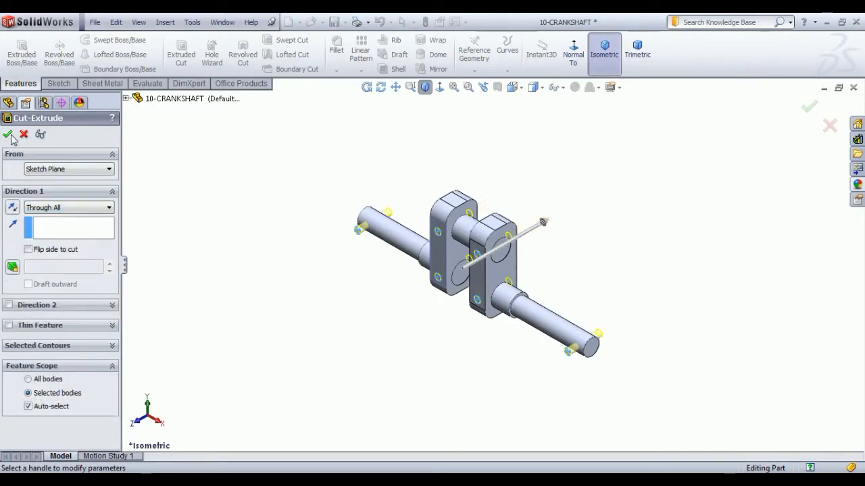
left_click(10, 134)
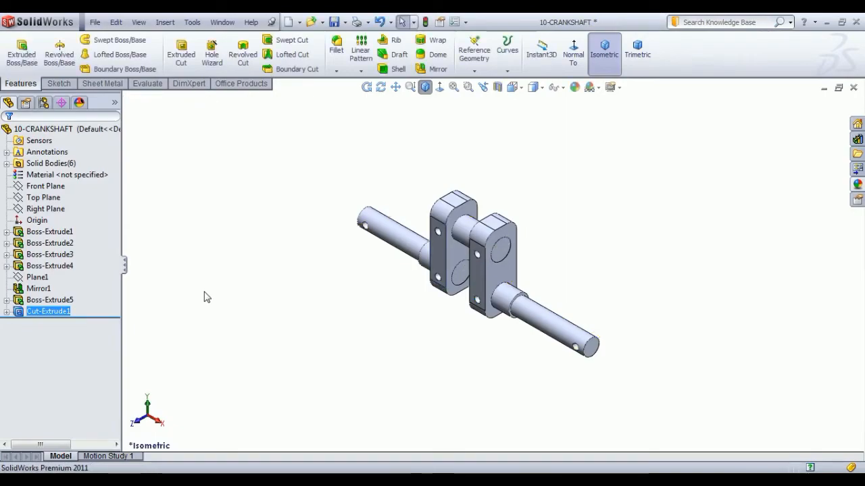
Step: Reuse the hole cut's sketch to extrude six pins 16 mm in the reversed direction through the crankshaft, with Merge result turned off
middle_click_drag(353, 354, 399, 302)
left_click(604, 54)
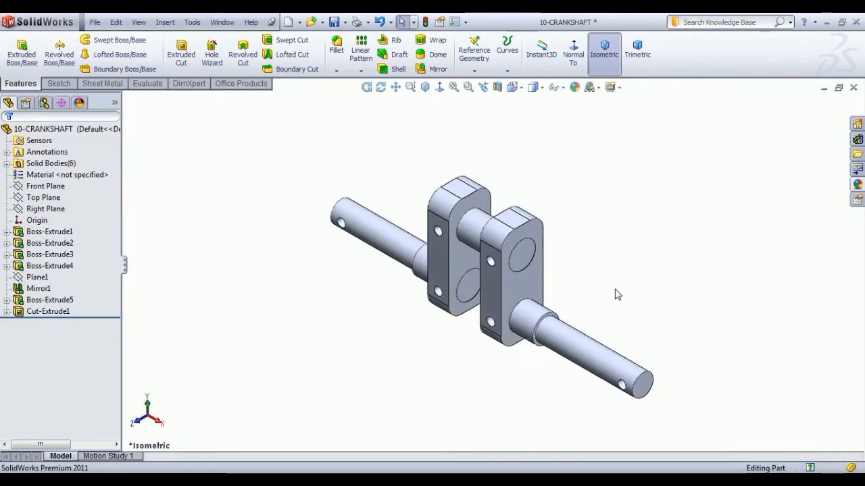
left_click(6, 312)
left_click(49, 323)
left_click(48, 326)
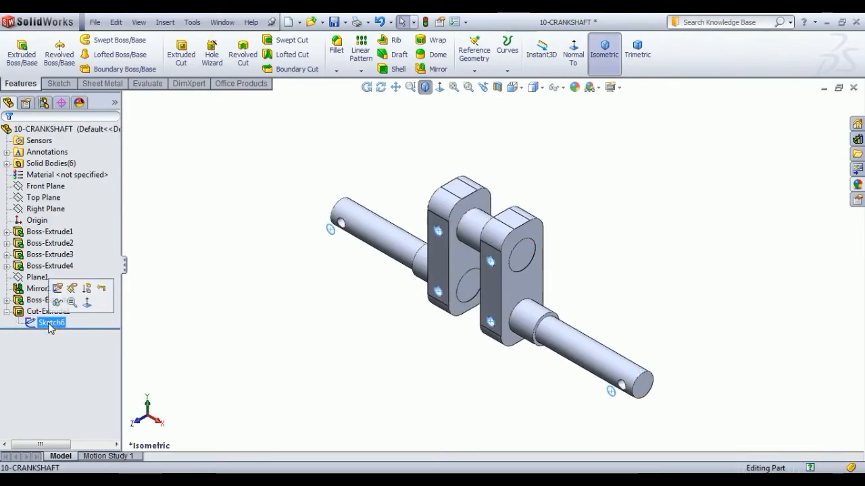
left_click(23, 49)
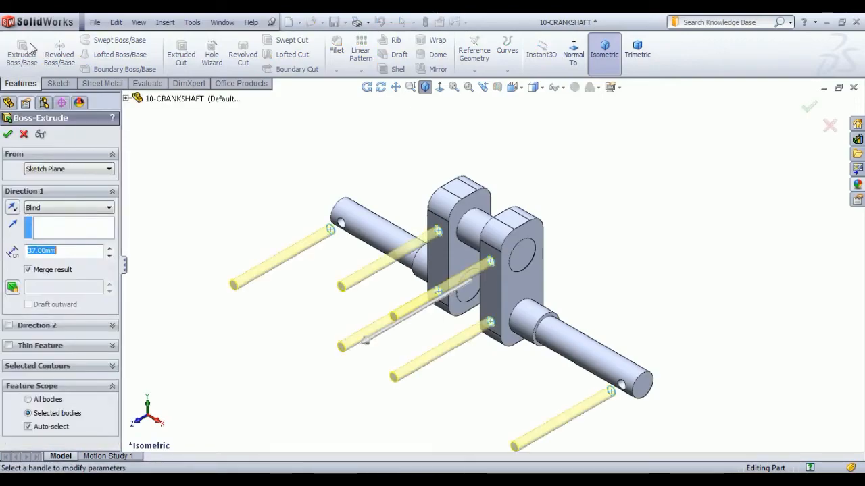
left_click(12, 209)
left_click(62, 257)
type("16")
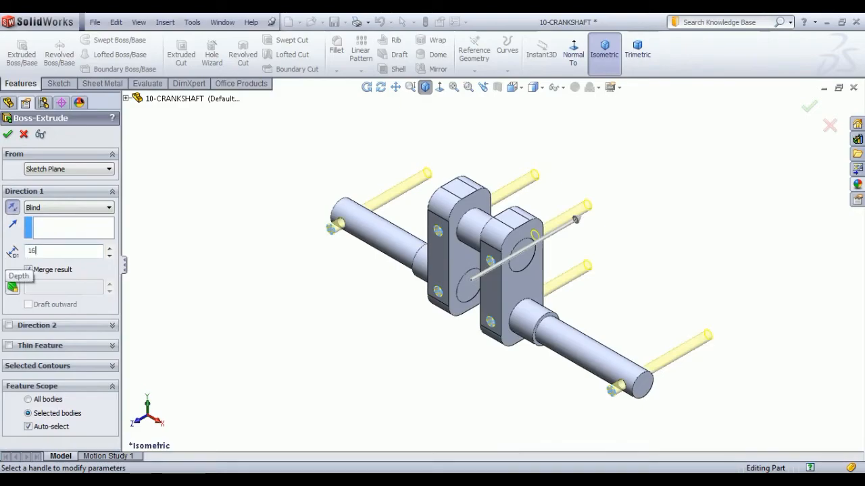
key("Return")
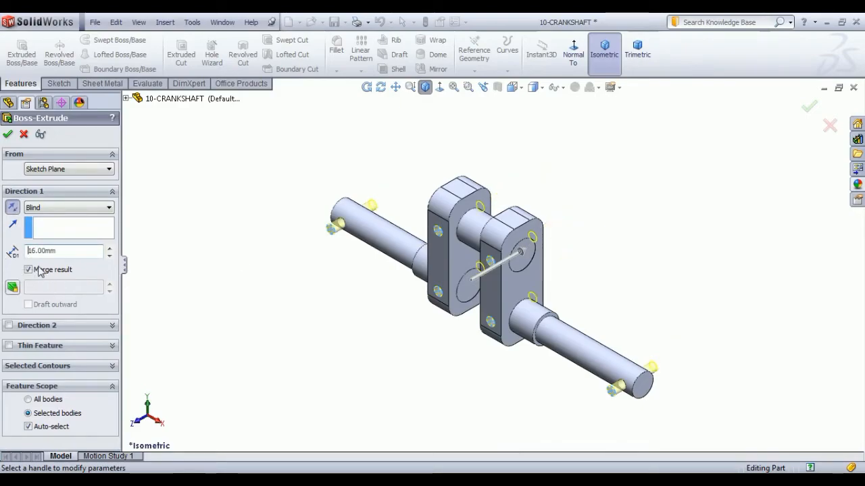
left_click(28, 270)
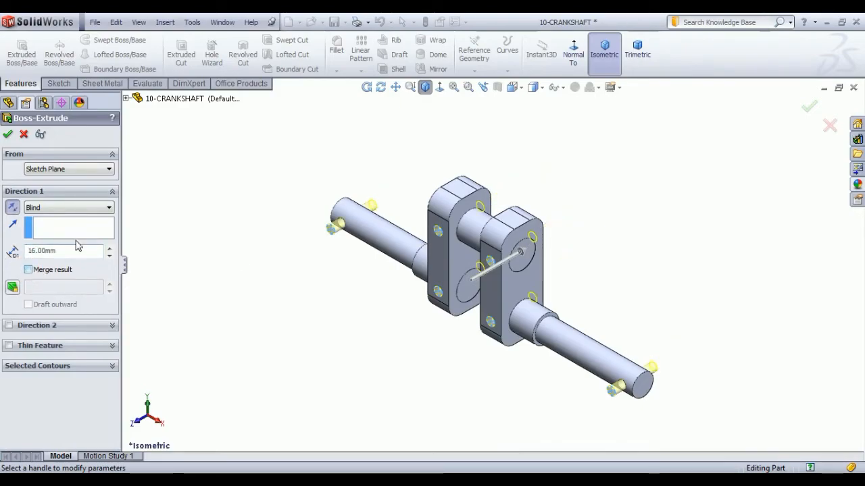
left_click(8, 135)
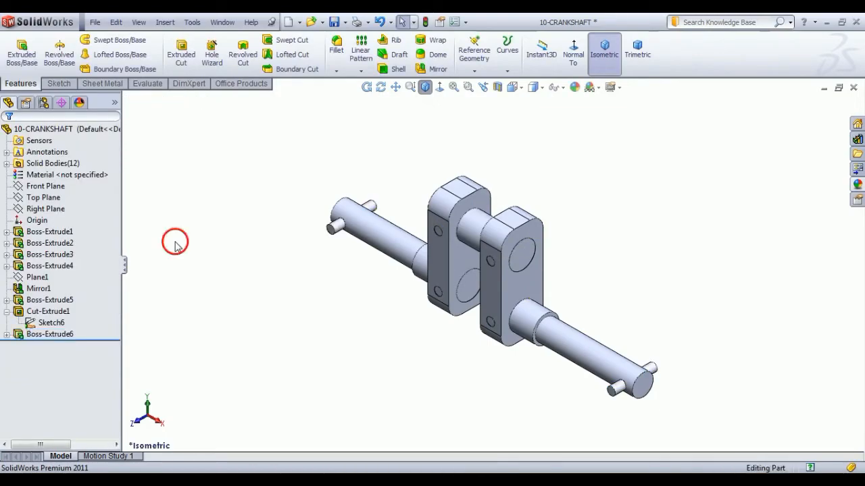
middle_click_drag(309, 316, 320, 301)
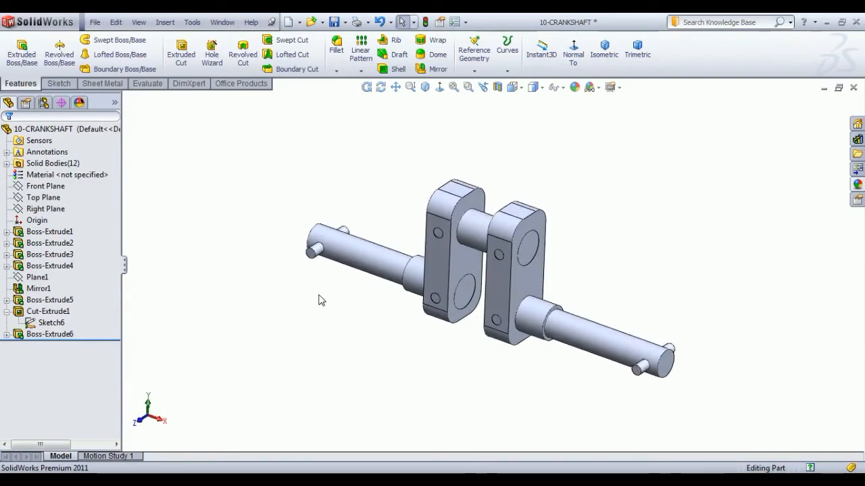
Step: Fillet the front and back outline edges of the crankshaft's left web with a 1 mm radius
left_click(68, 234)
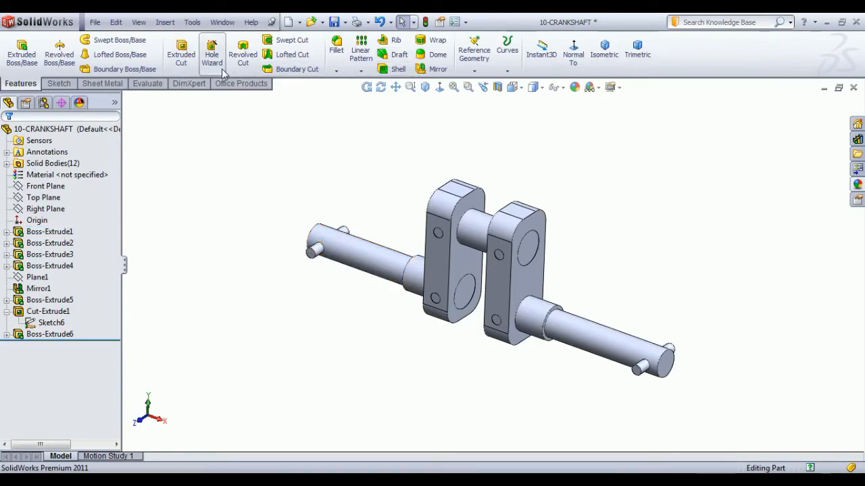
left_click(336, 45)
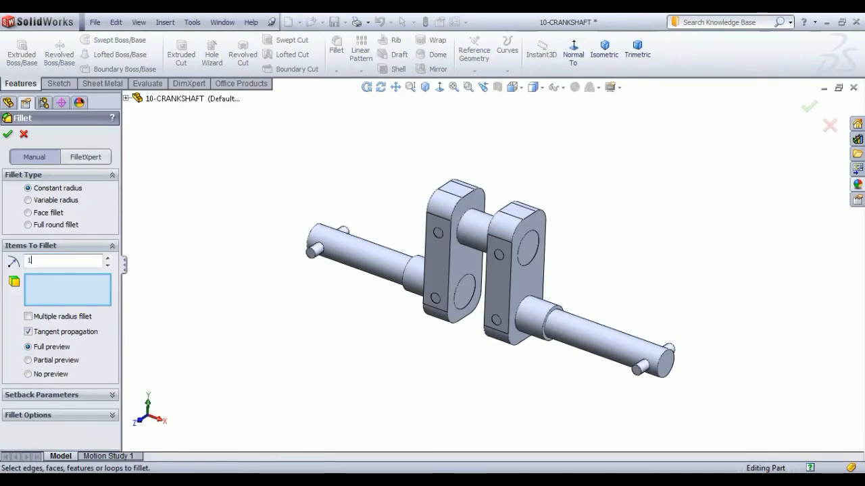
left_click(452, 216)
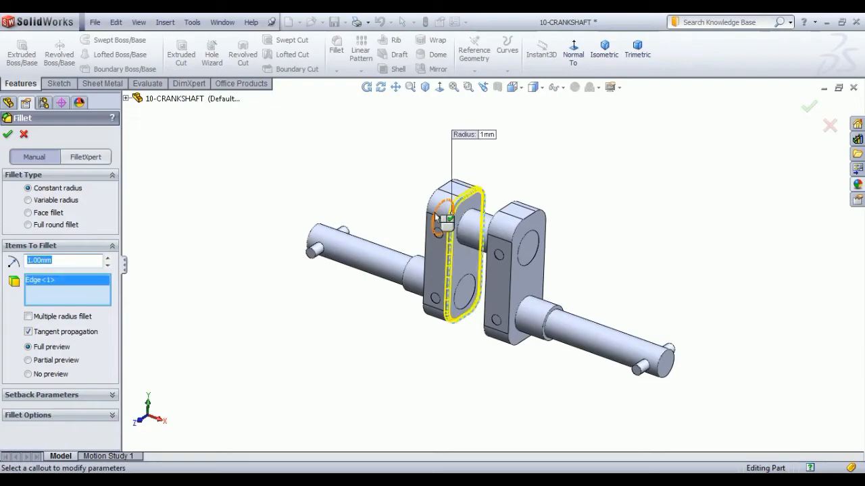
left_click(428, 206)
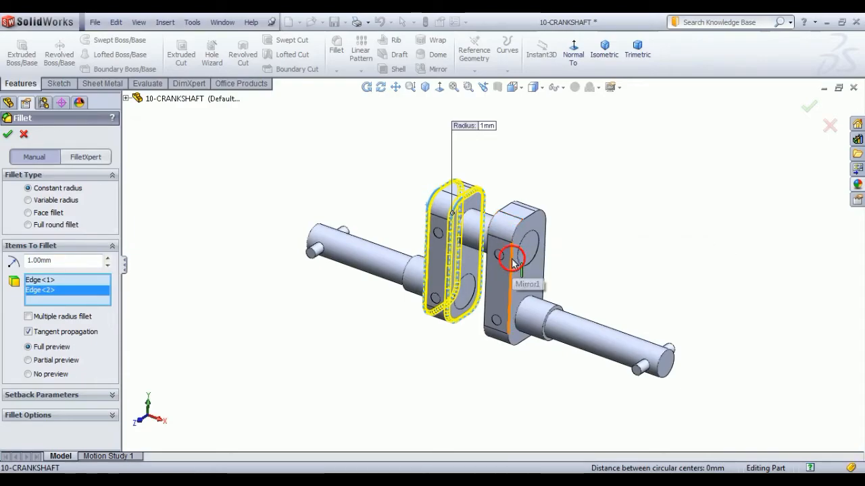
left_click(8, 134)
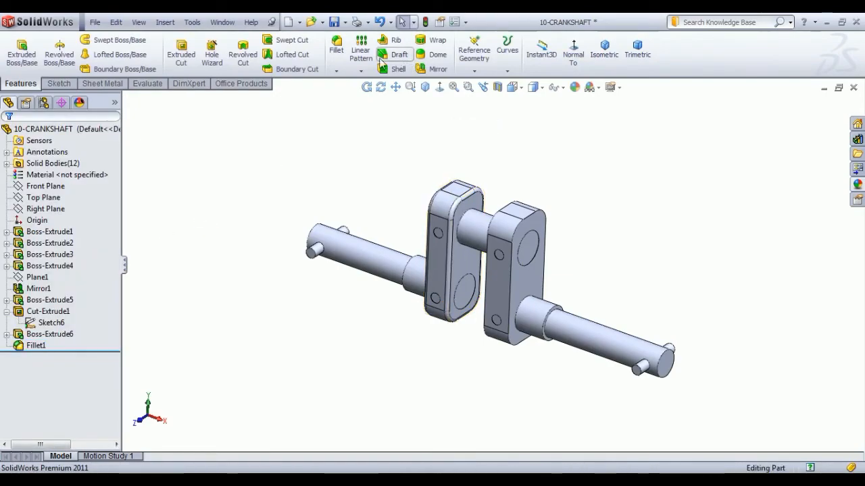
Step: Fillet both outline edges of the crankshaft's right web with a 1 mm radius
left_click(335, 45)
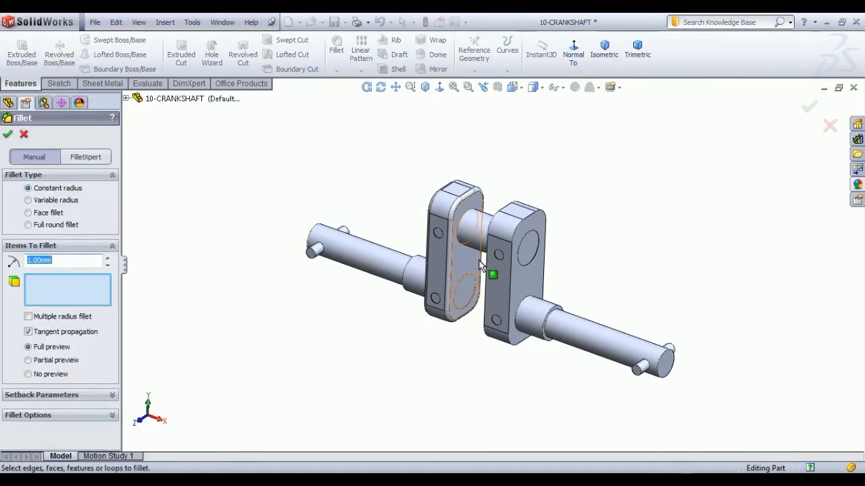
left_click(509, 297)
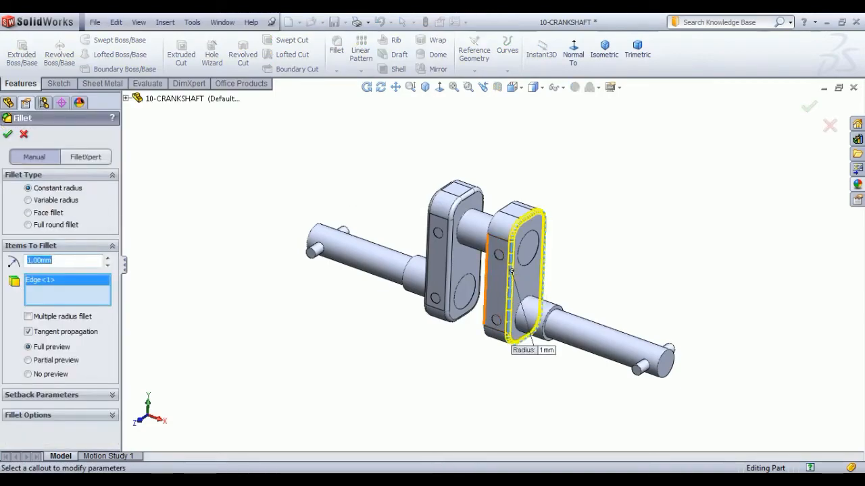
left_click(484, 267)
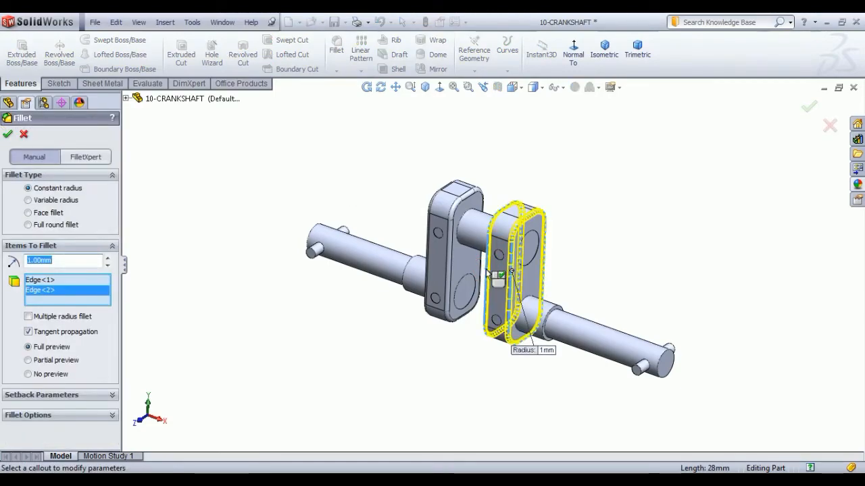
left_click(8, 136)
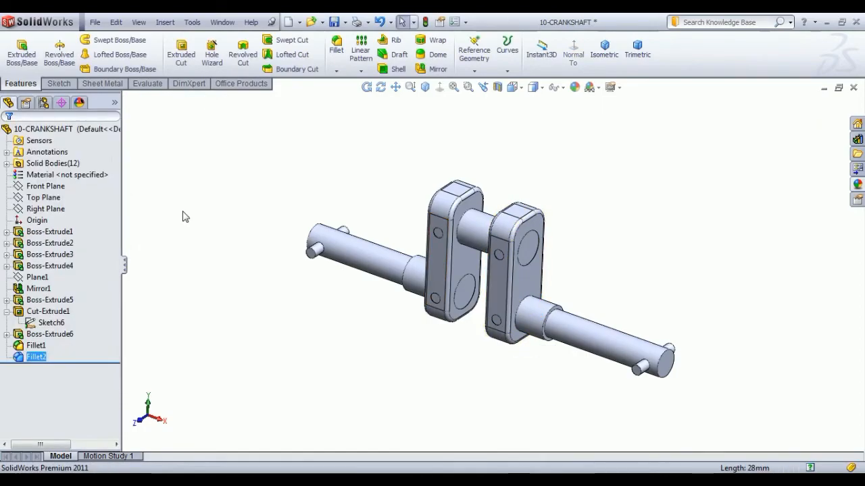
Step: Round the circular end edge of the left shaft with a 0.5 mm fillet
middle_click_drag(243, 295, 277, 307)
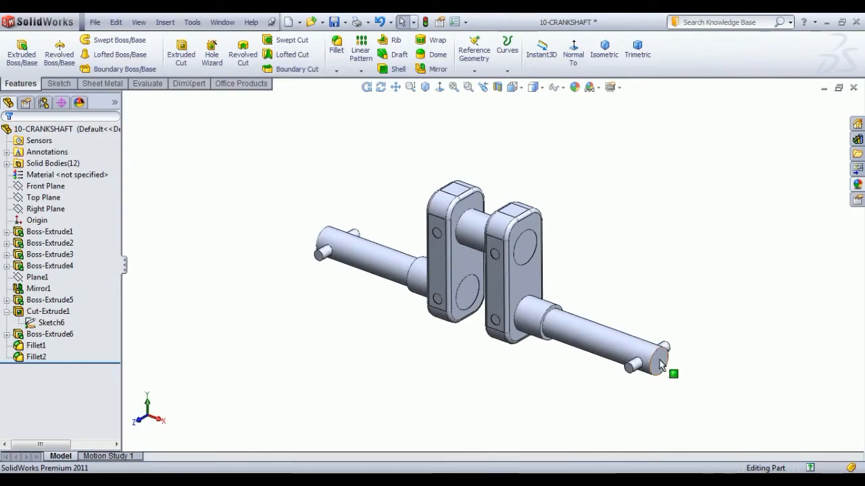
left_click(336, 46)
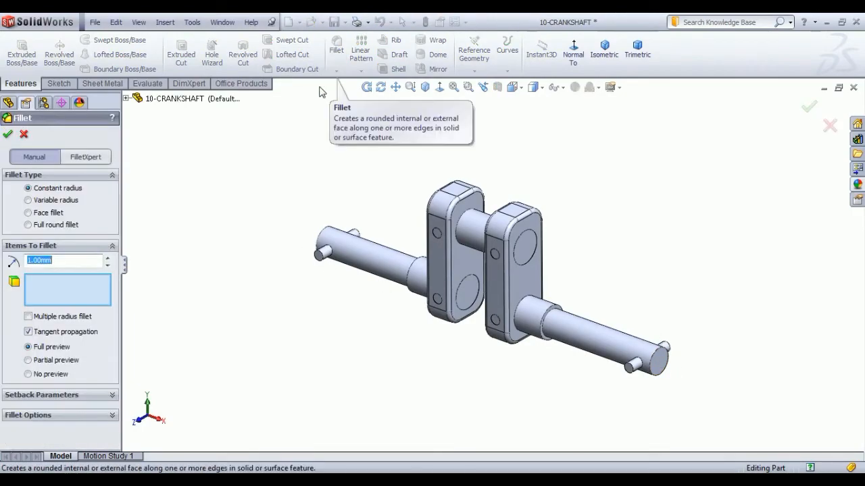
type(".")
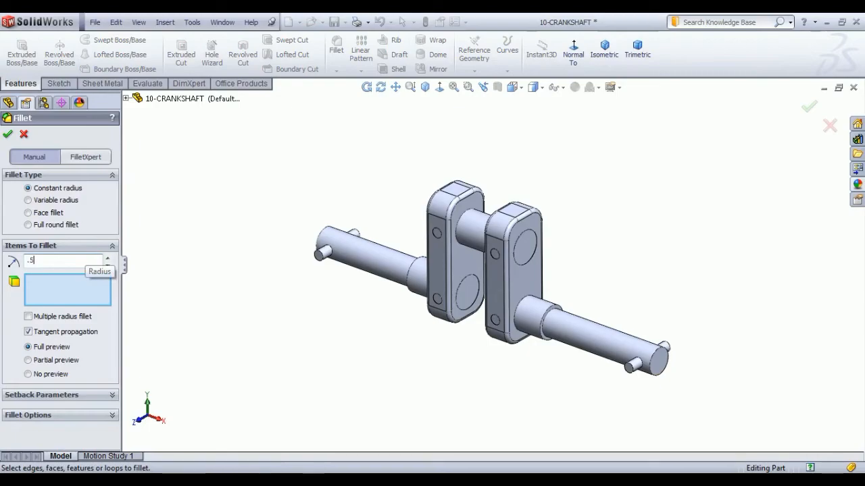
left_click(322, 234)
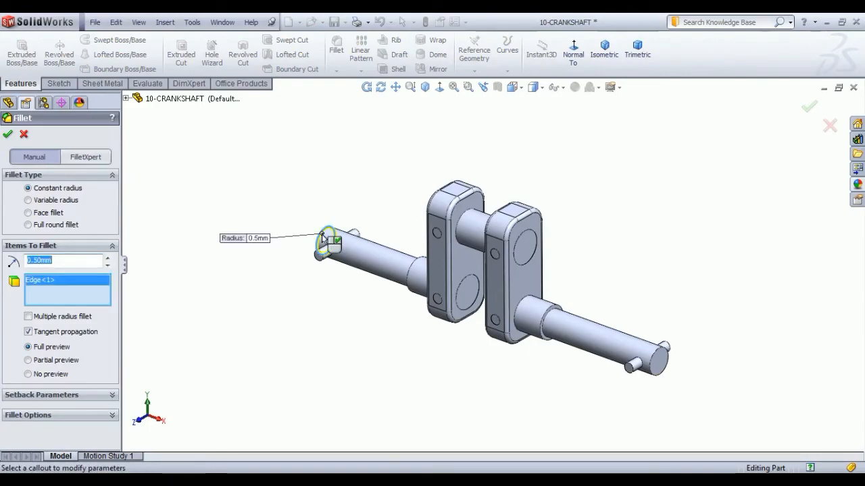
left_click(8, 134)
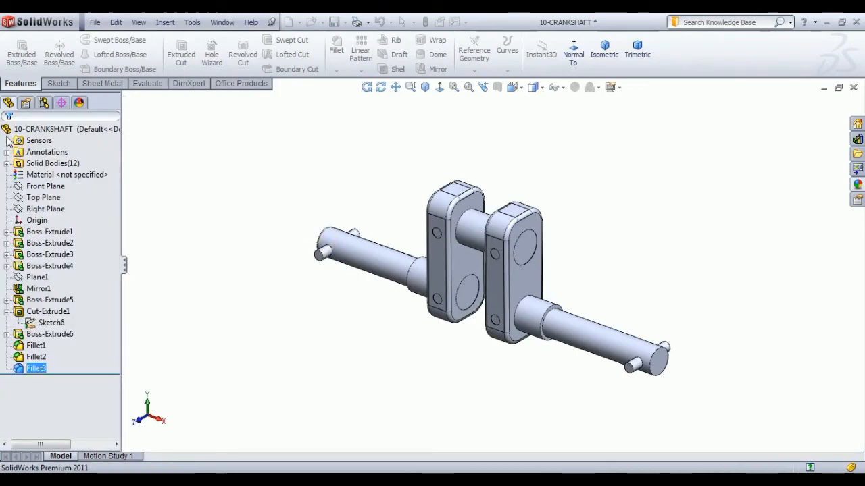
Step: Round the circular end edge of the right shaft with a 0.5 mm fillet
left_click(333, 57)
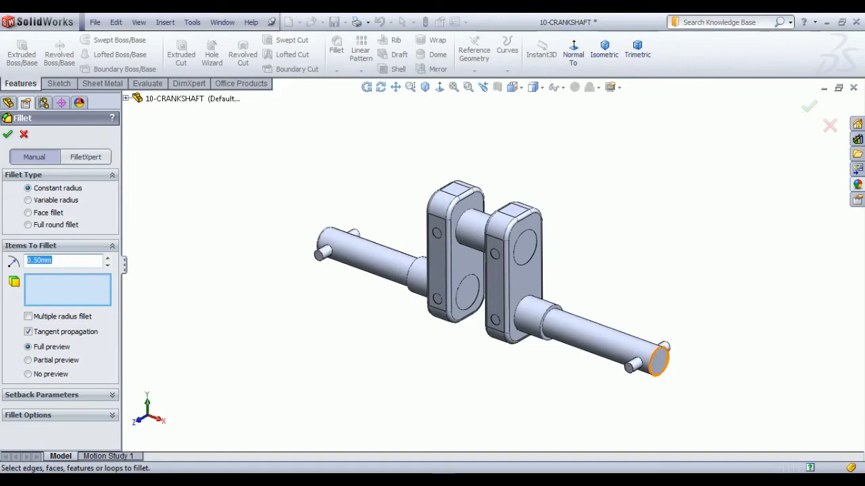
left_click(658, 351)
left_click(8, 134)
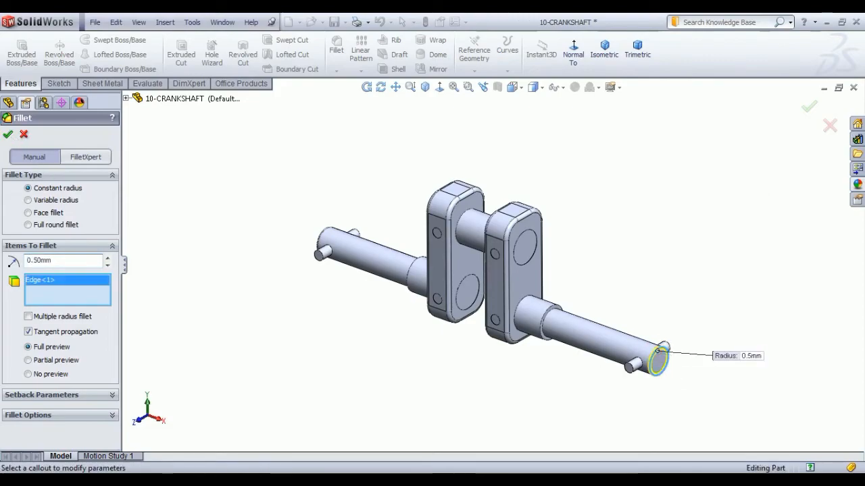
left_click(194, 290)
Step: Apply the polished aluminum appearance to the shaft and web extrusions, the mirror and all four fillets, leaving out the pins
left_click(60, 233)
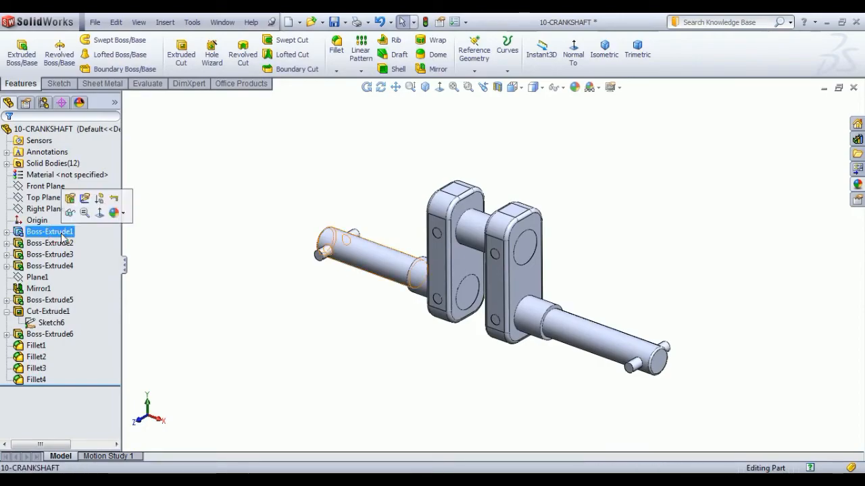
left_click(65, 243, "ctrl")
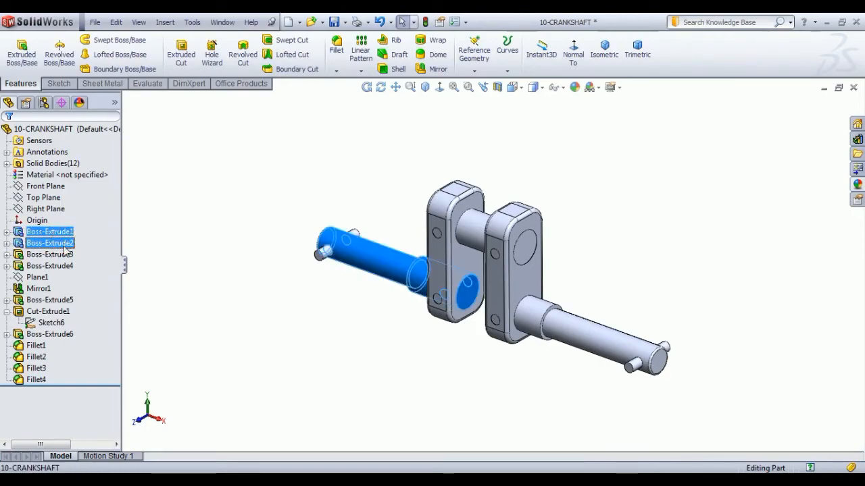
left_click(50, 254, "ctrl")
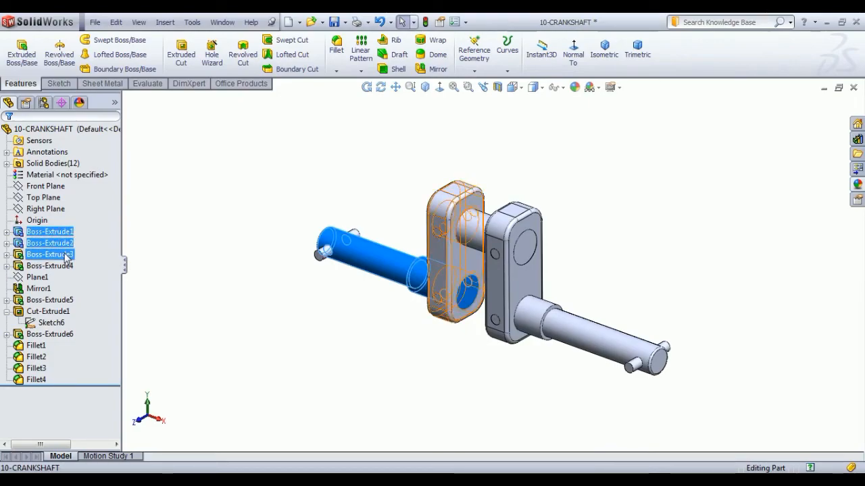
left_click(65, 266, "ctrl")
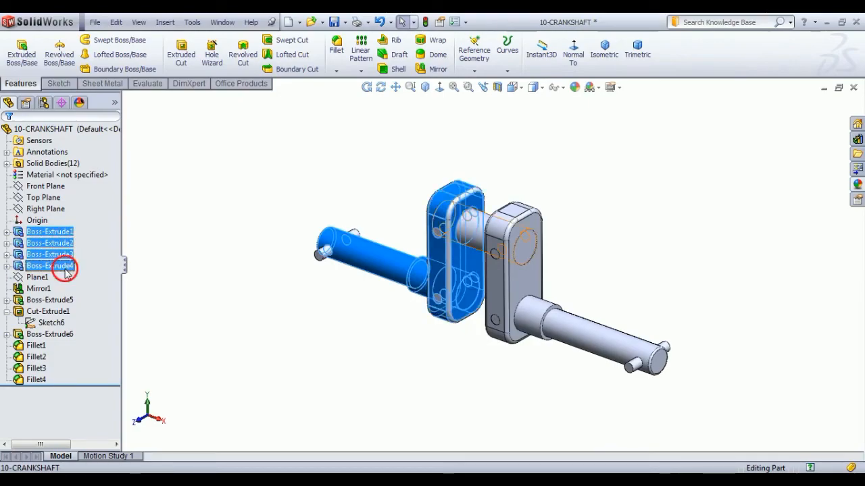
left_click(40, 289, "ctrl")
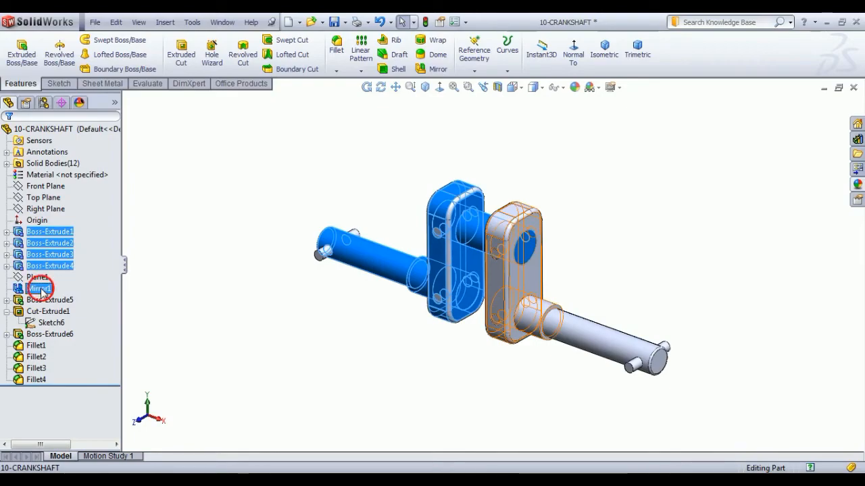
left_click(51, 301, "ctrl")
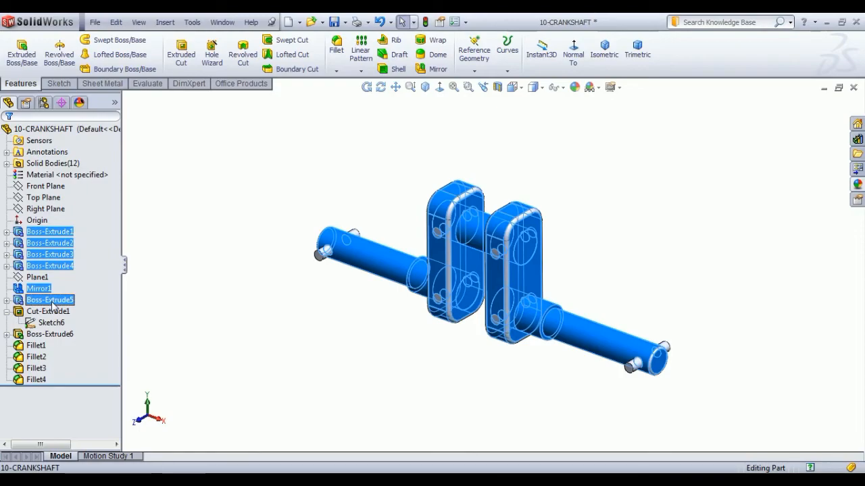
left_click(37, 346, "ctrl")
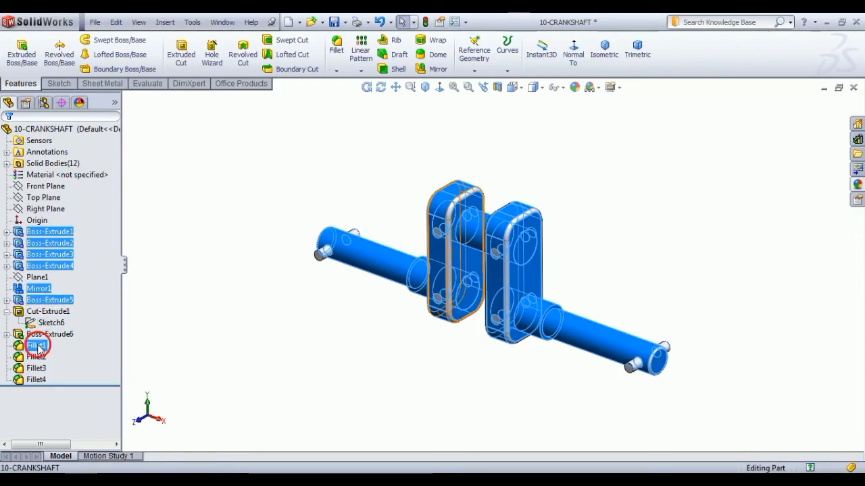
left_click(36, 356, "ctrl")
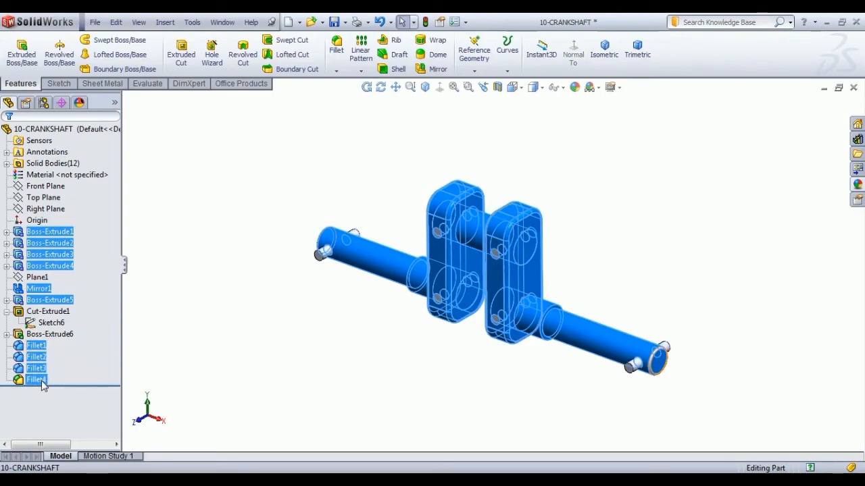
left_click(49, 385)
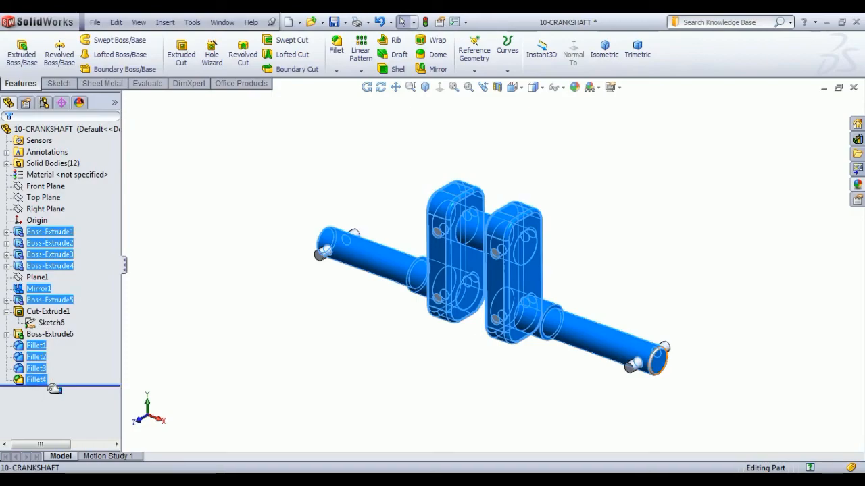
right_click(37, 381)
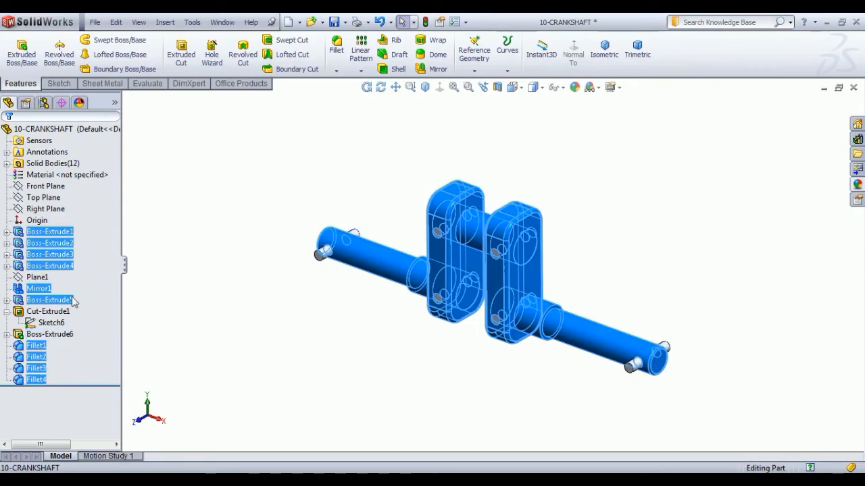
left_click(856, 185)
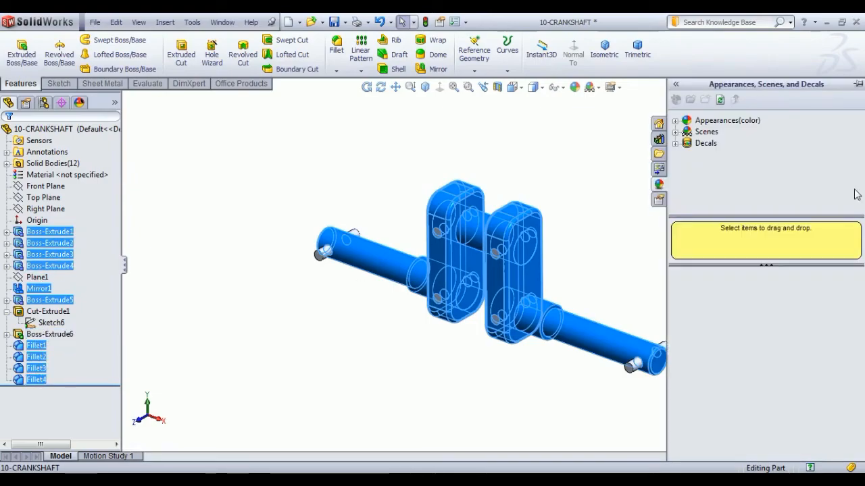
left_click(679, 121)
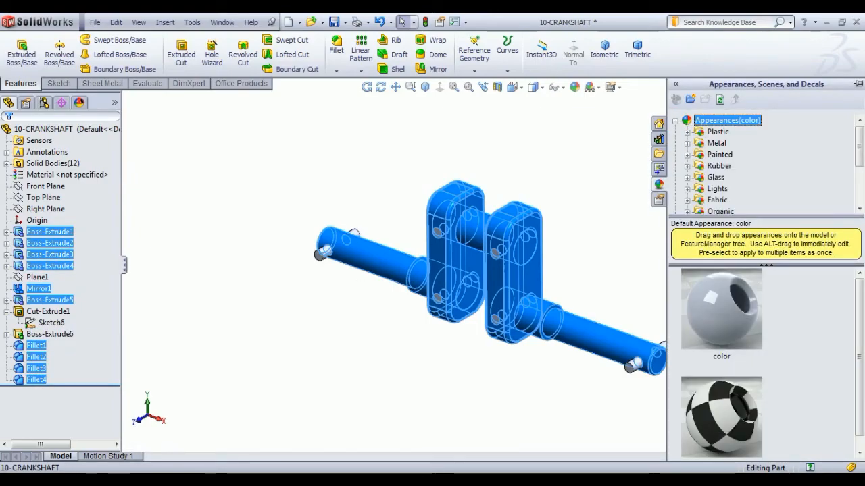
left_click(715, 143)
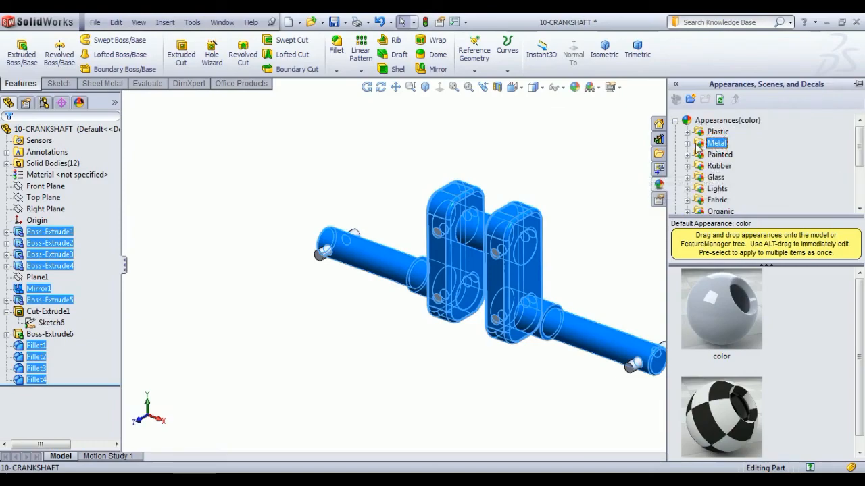
left_click(687, 143)
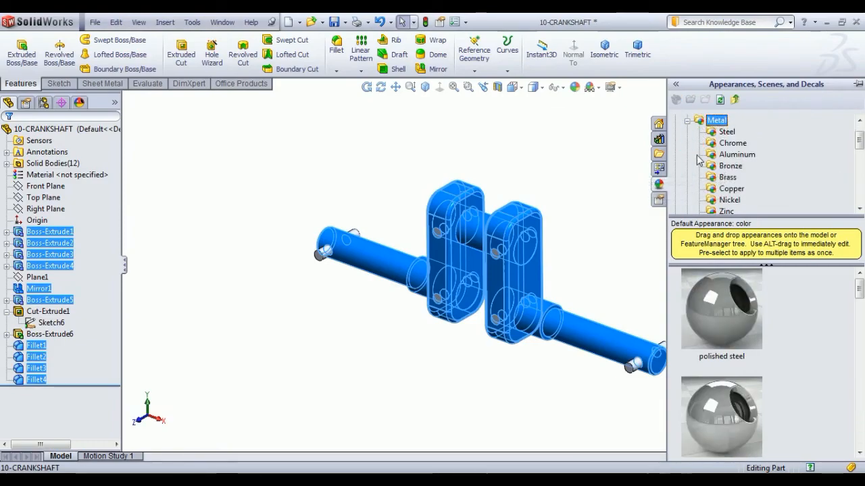
left_click(736, 154)
left_click(722, 302)
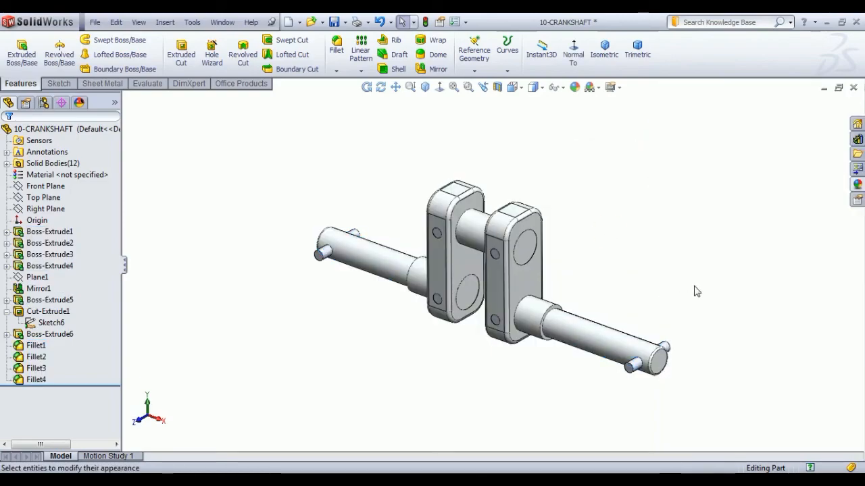
Step: Apply a brass appearance to the six extruded pins, Boss-Extrude6
left_click(53, 334)
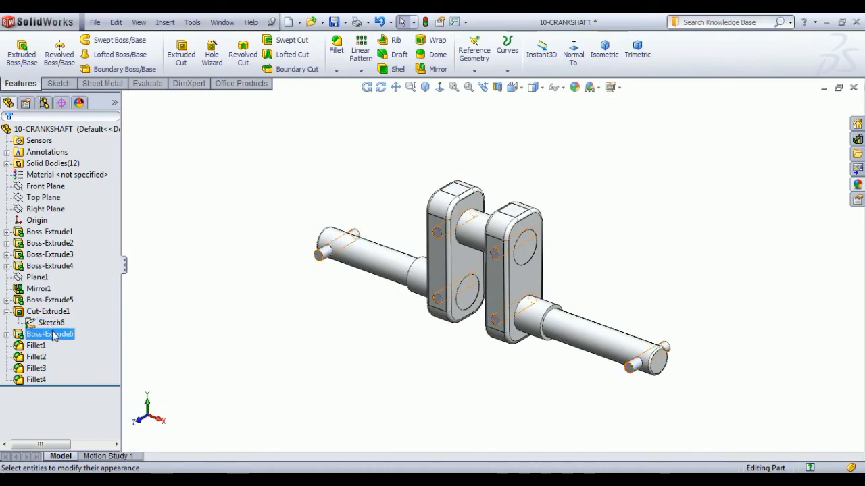
left_click(53, 335)
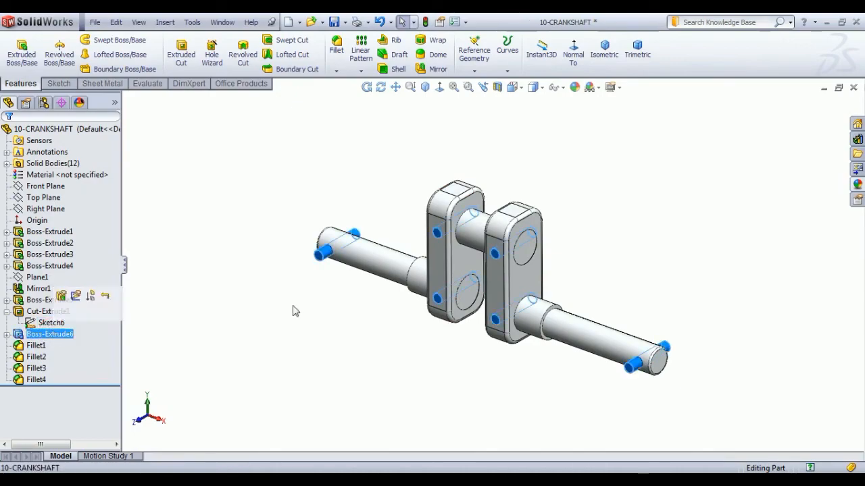
left_click(857, 184)
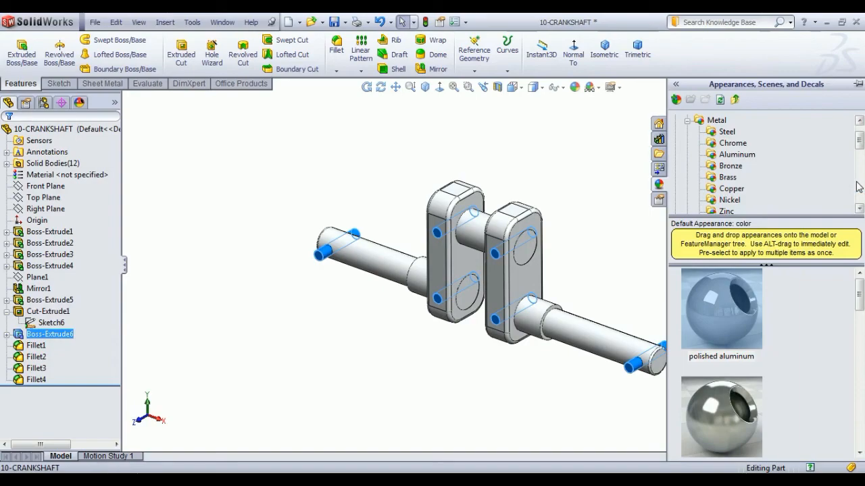
left_click(727, 177)
left_click(721, 303)
left_click(635, 234)
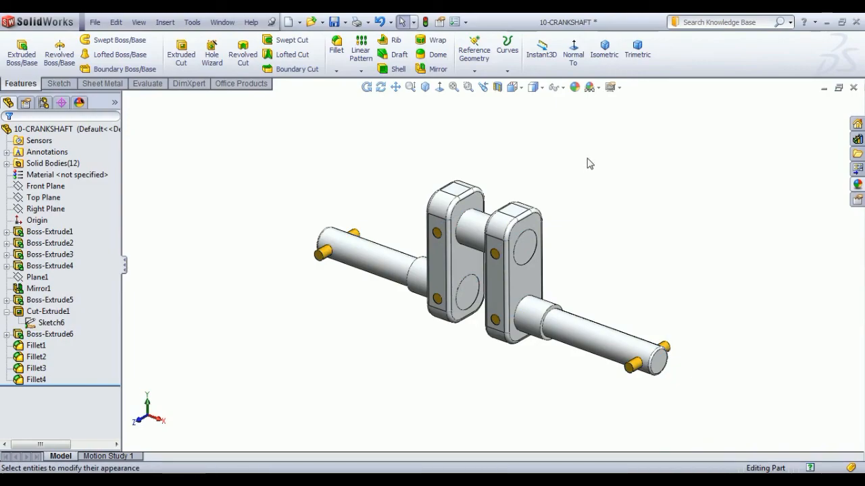
middle_click_drag(631, 303, 632, 282)
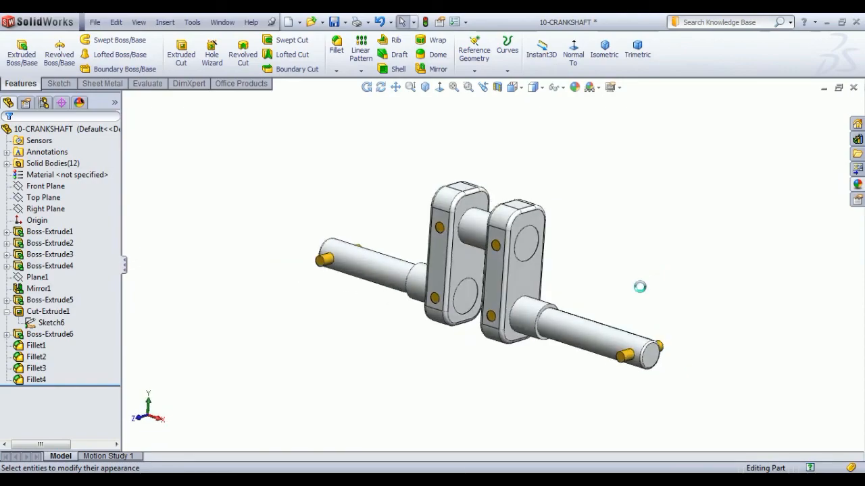
left_click(615, 59)
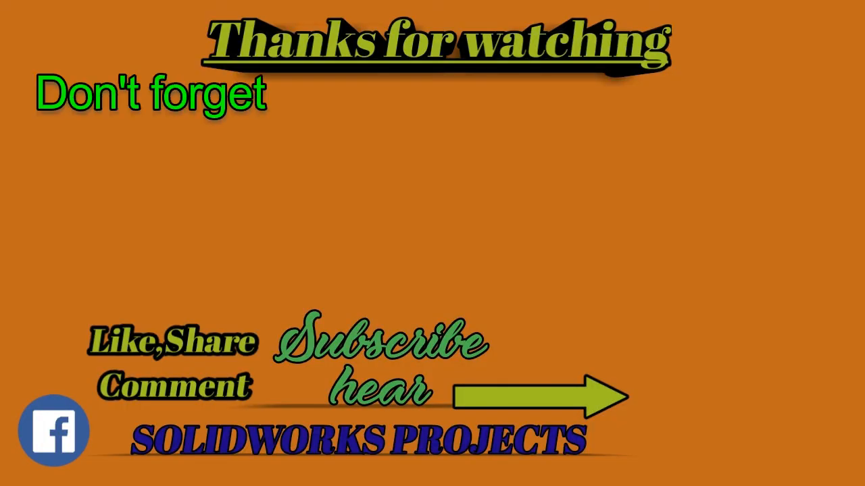